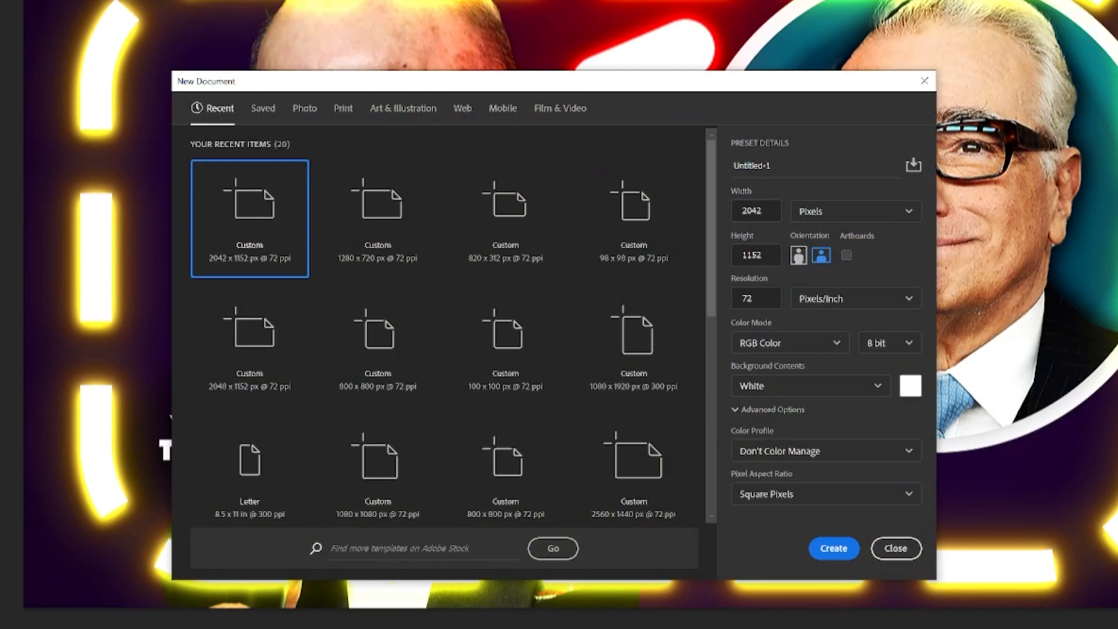
Create a new document named YoutubeThumbnail, 1280 pixels wide and 720 pixels high.
double_click(755, 211)
type("12")
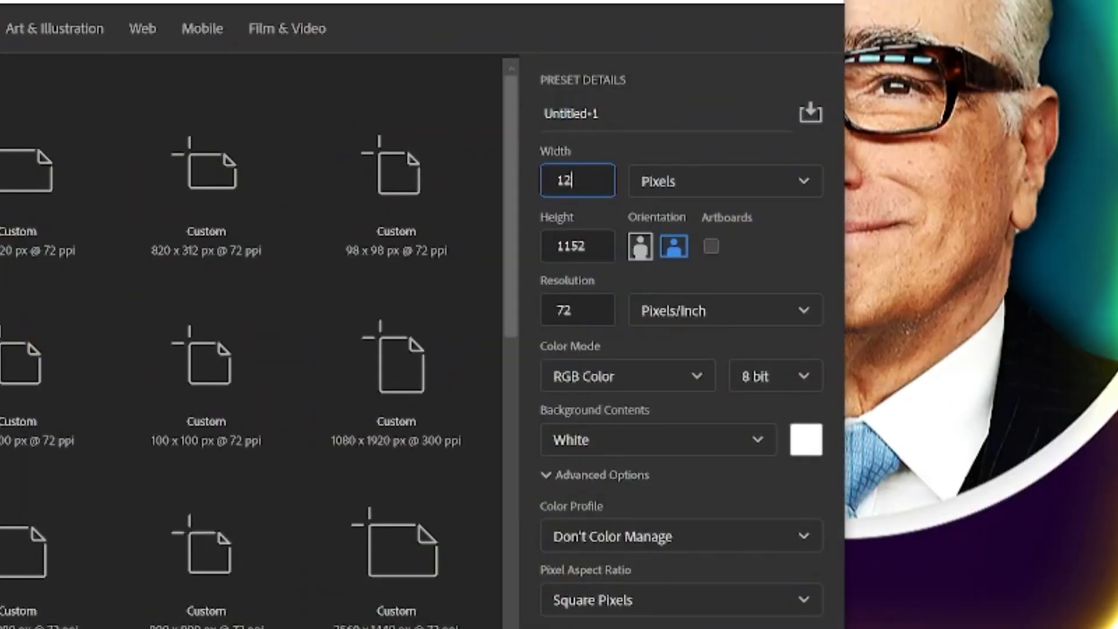
type("80")
key("Tab")
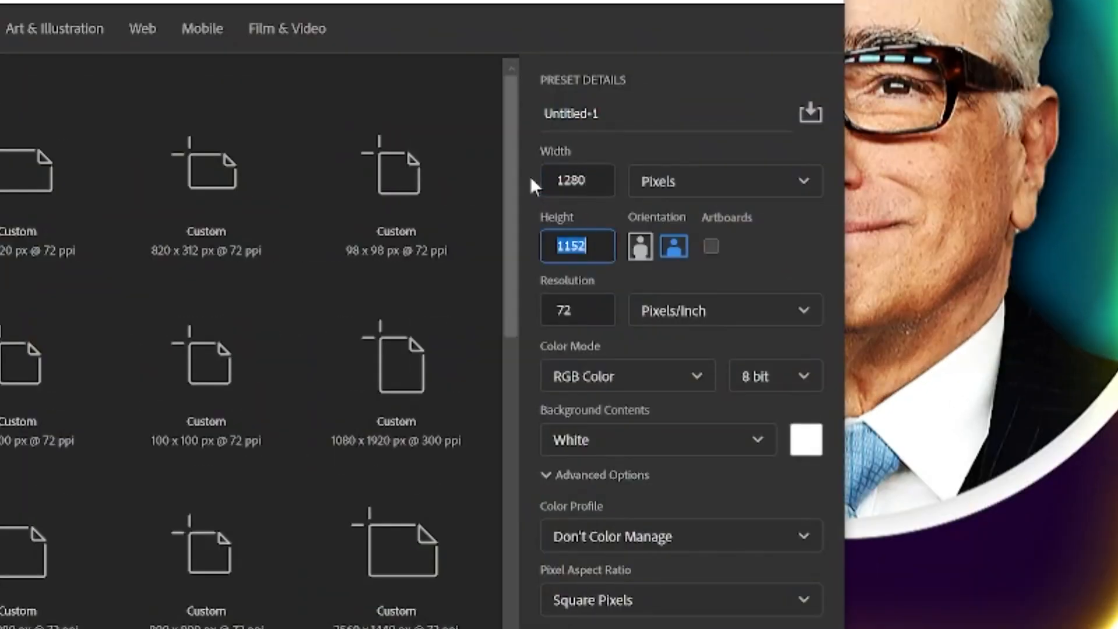
type("720")
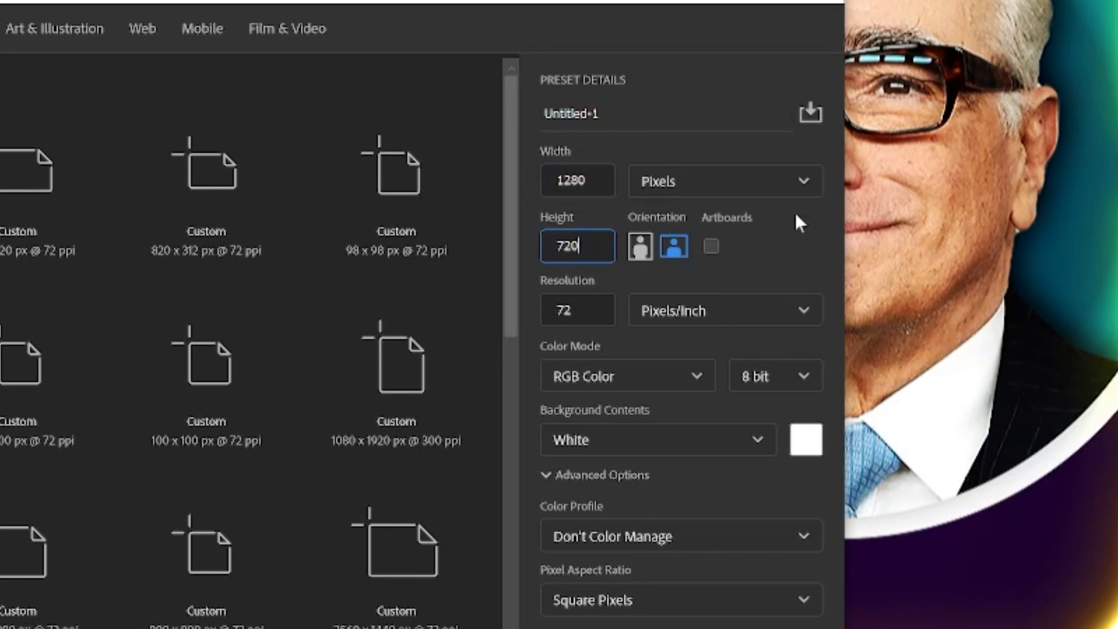
left_click(799, 237)
left_click_drag(615, 113, 495, 103)
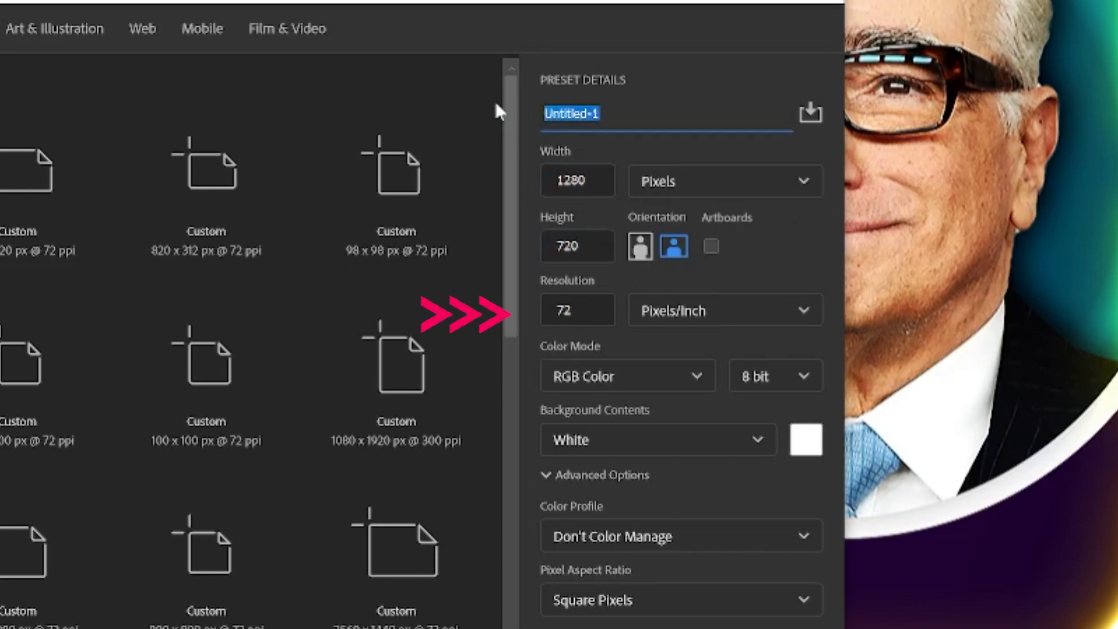
type("YoutubeThumbnail")
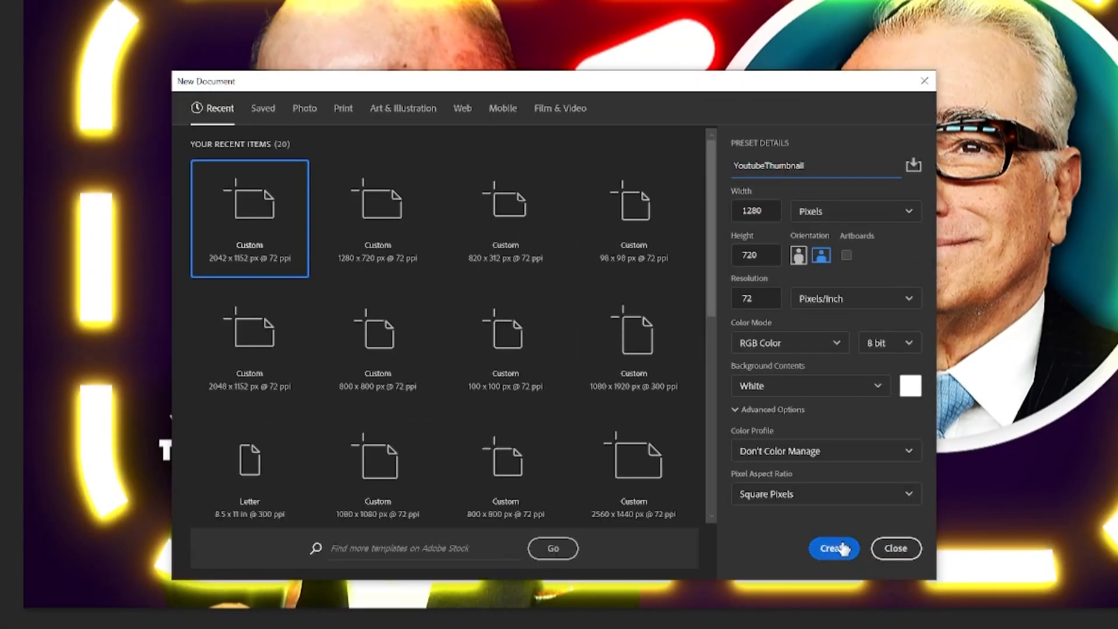
left_click(843, 550)
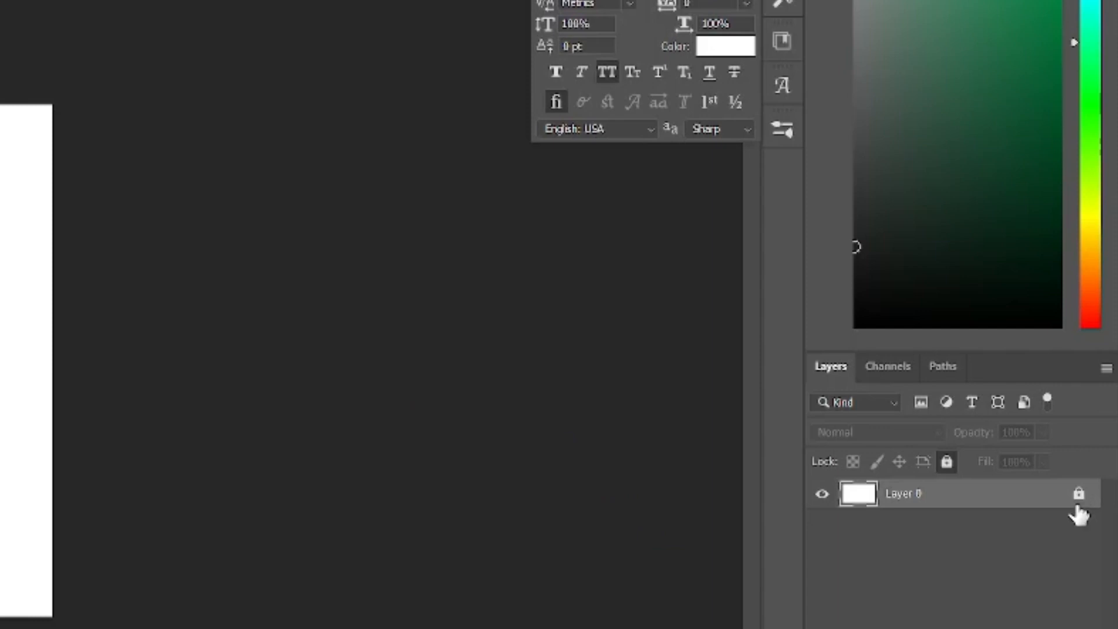
Unlock the white background layer and hide it.
left_click(1101, 388)
left_click(821, 494)
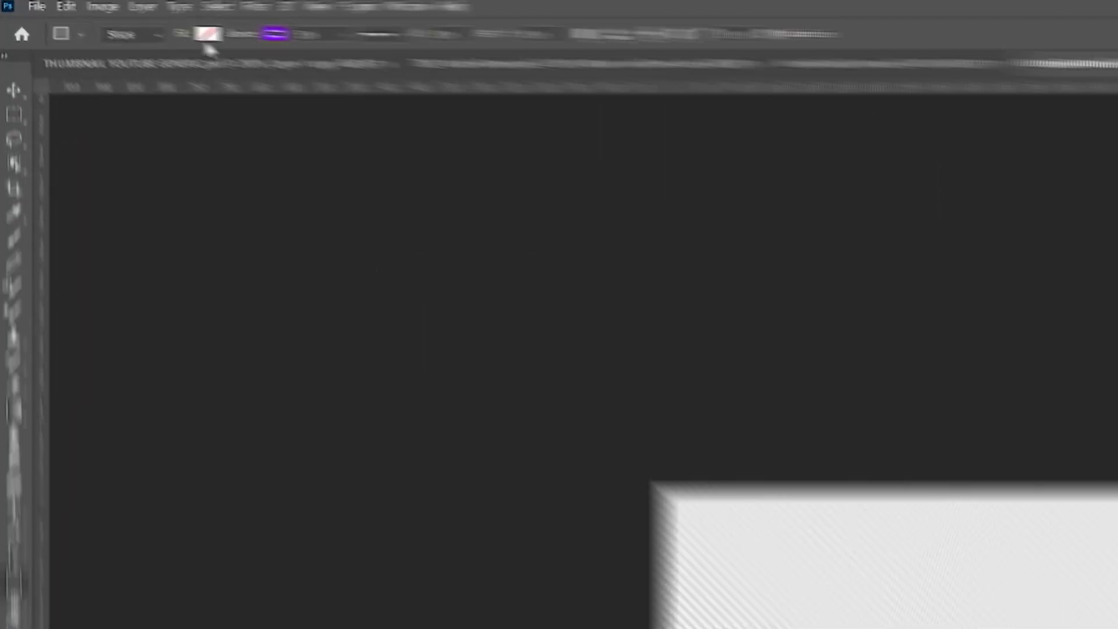
Draw a rectangle shape with a dark purple fill and no stroke that covers the whole canvas.
left_click(99, 21)
left_click(259, 220)
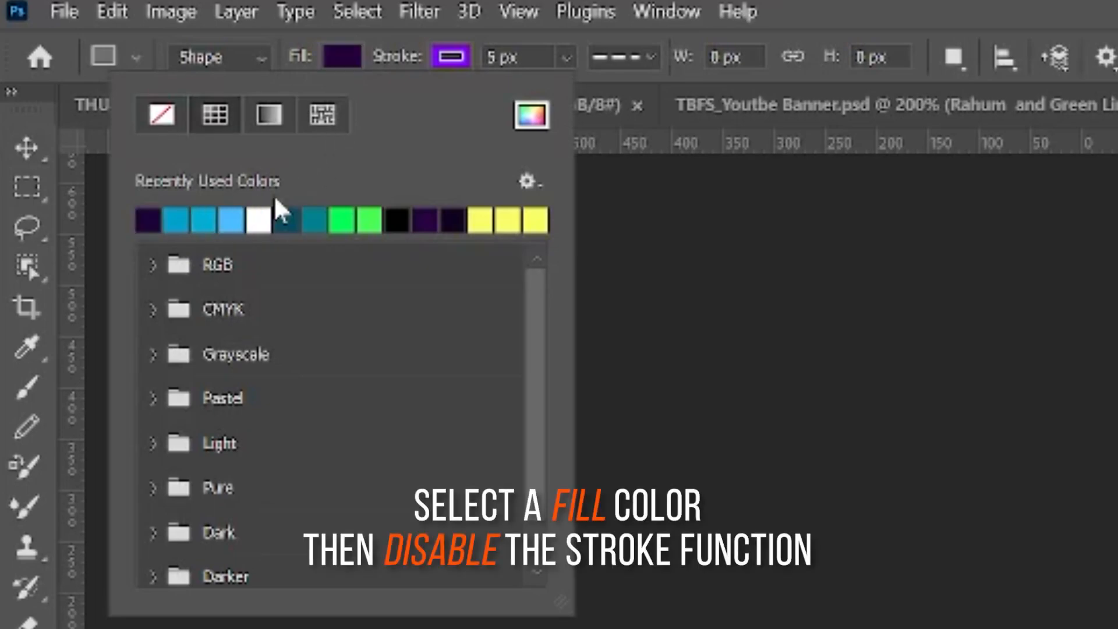
left_click(368, 63)
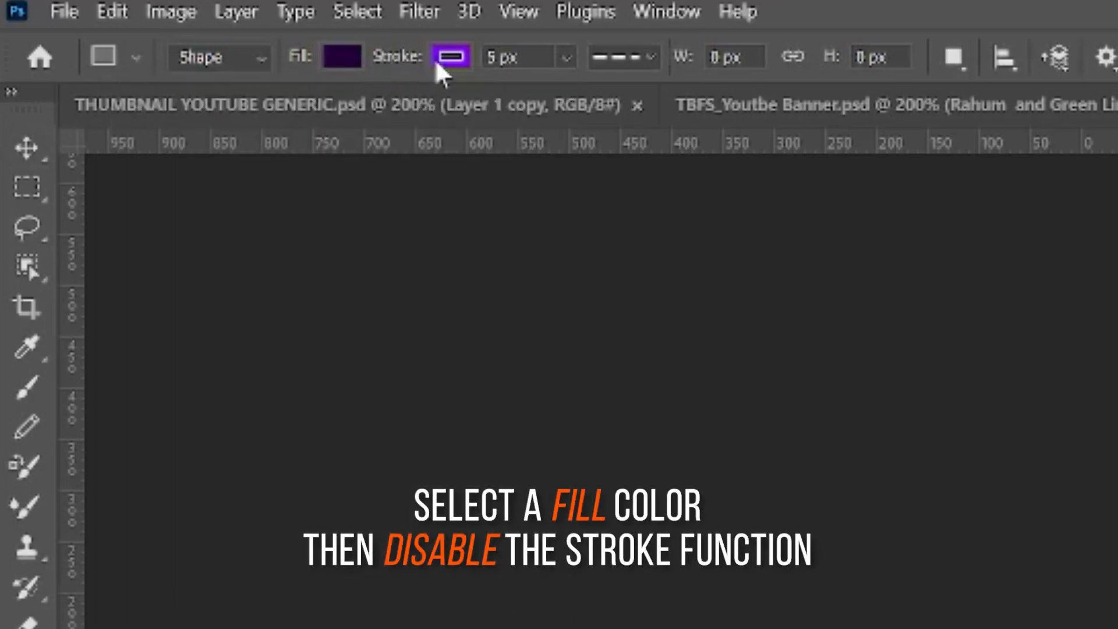
left_click(451, 57)
left_click(267, 112)
left_click(453, 80)
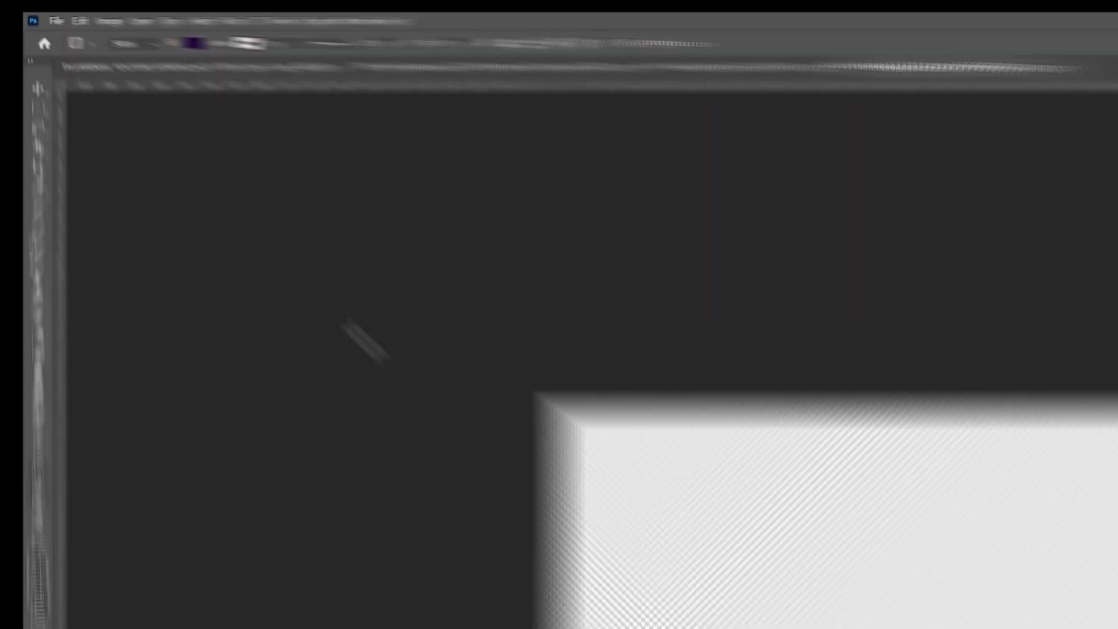
left_click_drag(283, 214, 699, 461)
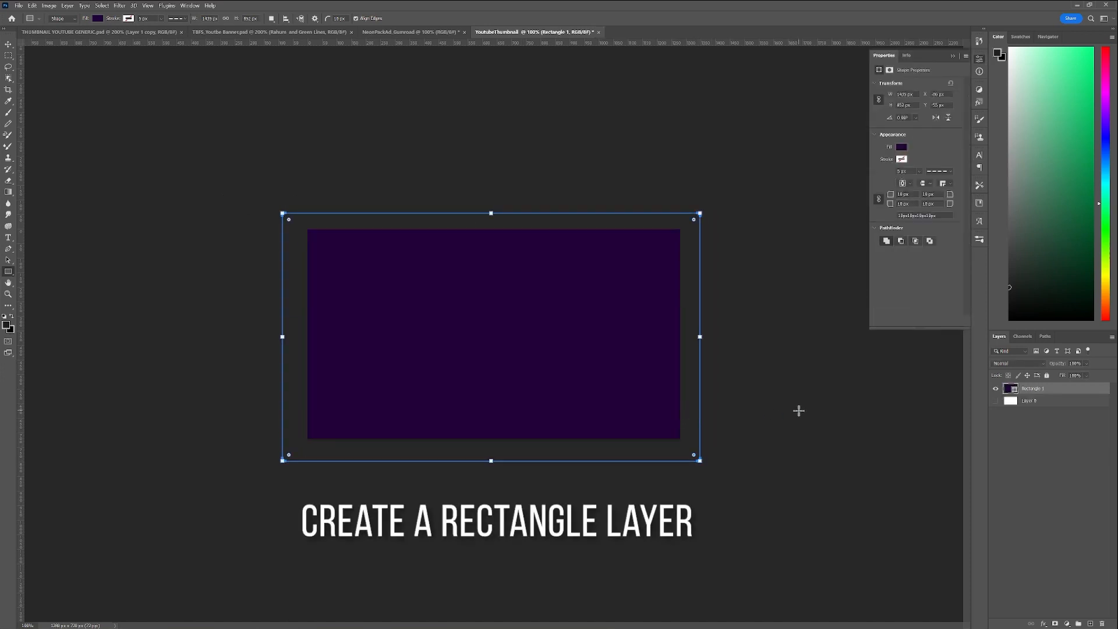
left_click(1050, 463)
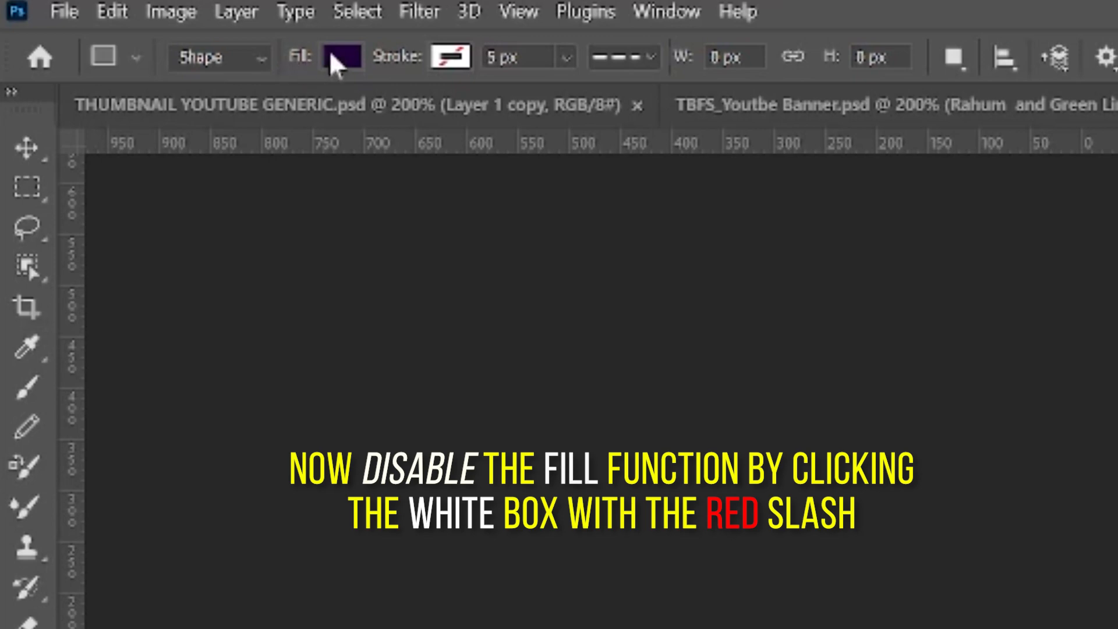
Draw an unfilled rectangle about 1229 × 631 px with a blue dashed stroke inside the canvas, and open its stroke width for editing.
left_click(331, 54)
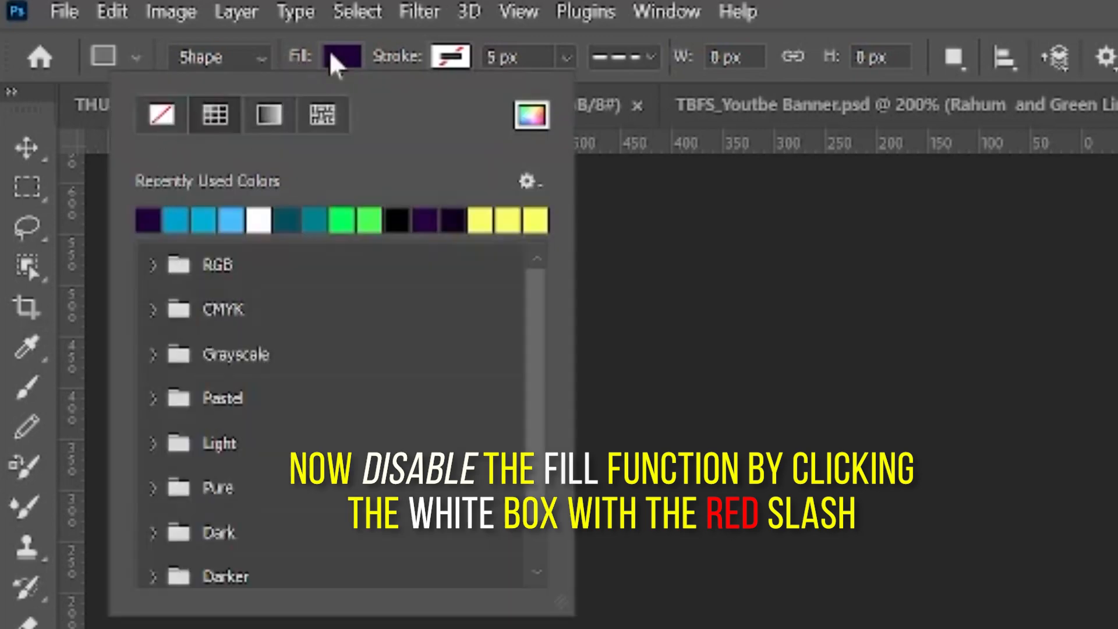
left_click(162, 114)
left_click(450, 56)
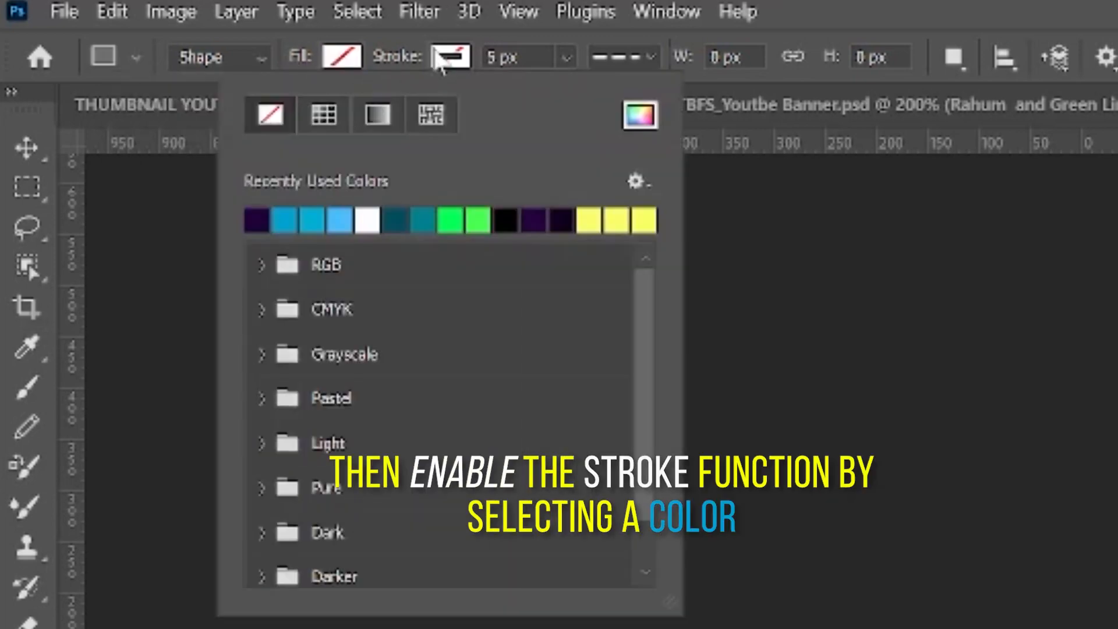
left_click(286, 220)
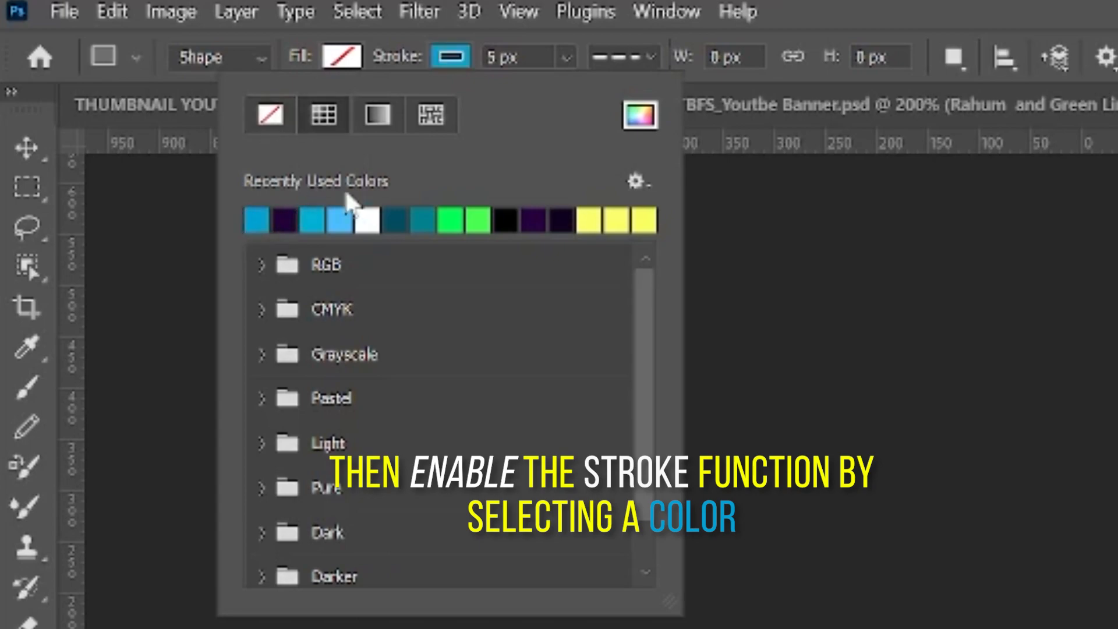
left_click(536, 43)
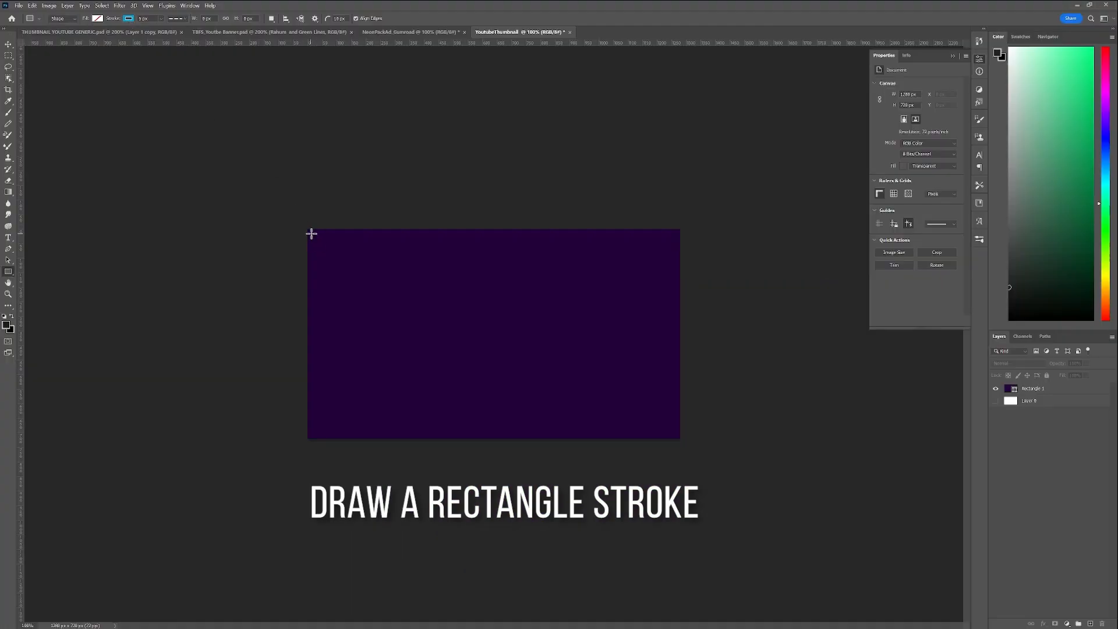
left_click_drag(312, 233, 669, 417)
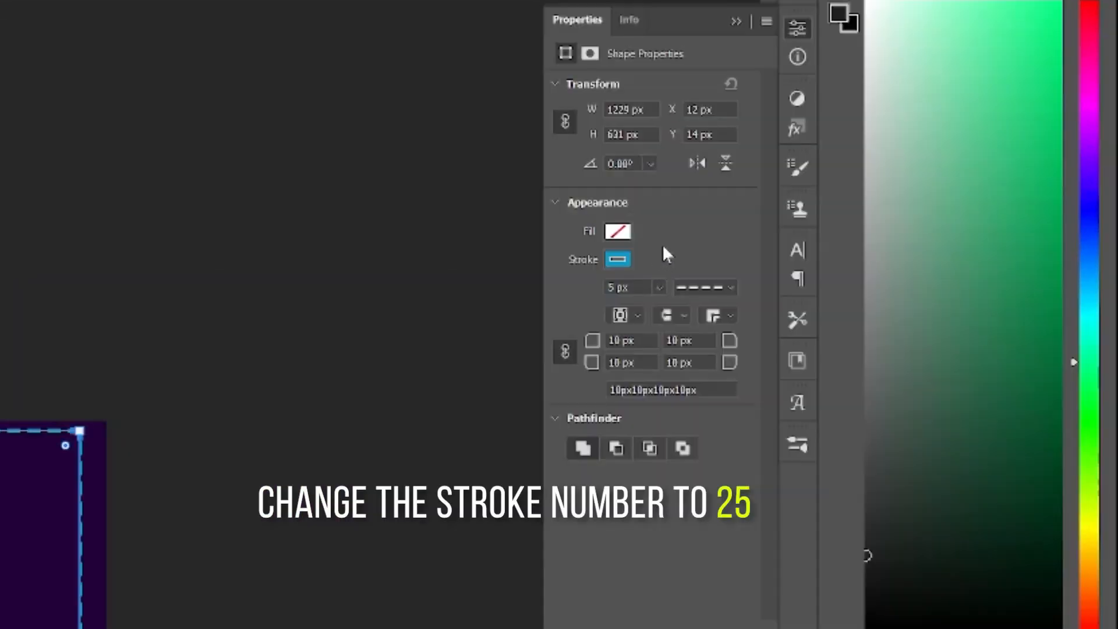
left_click(621, 286)
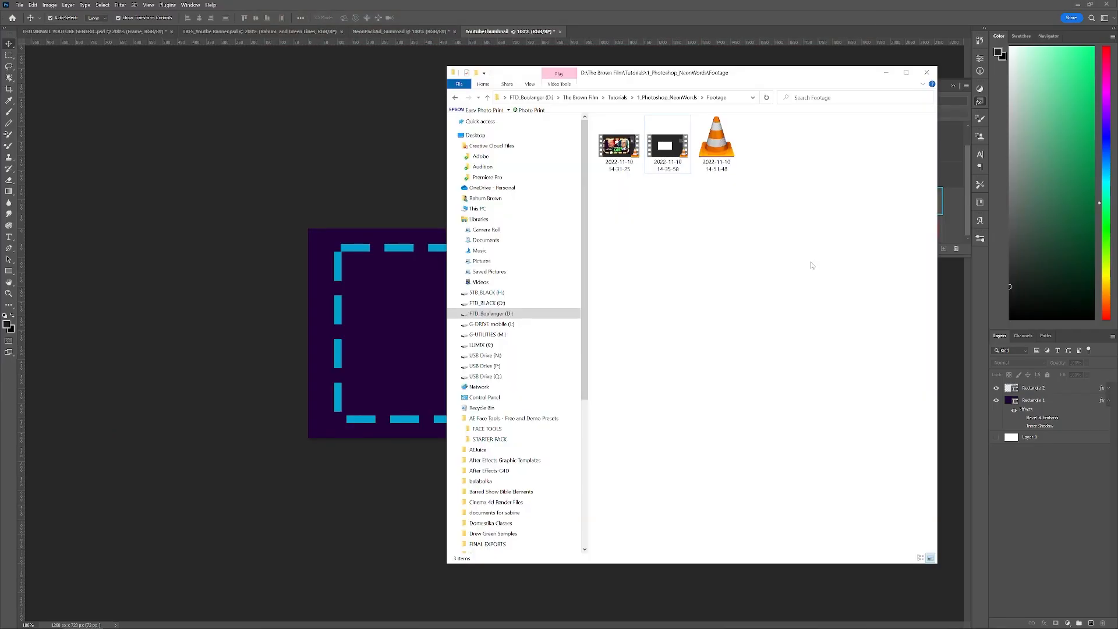
Go to the Assets folder of 1_Photoshop_NeonWords in File Explorer and open the denim jacket photo with Adobe Photoshop 2023.
left_click(618, 99)
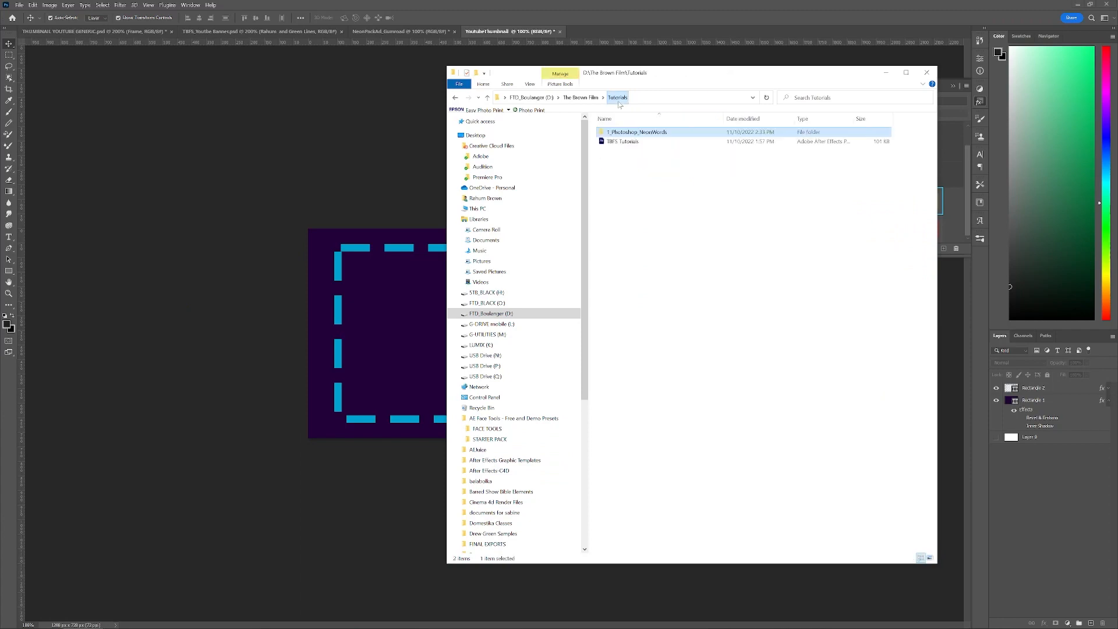
double_click(621, 133)
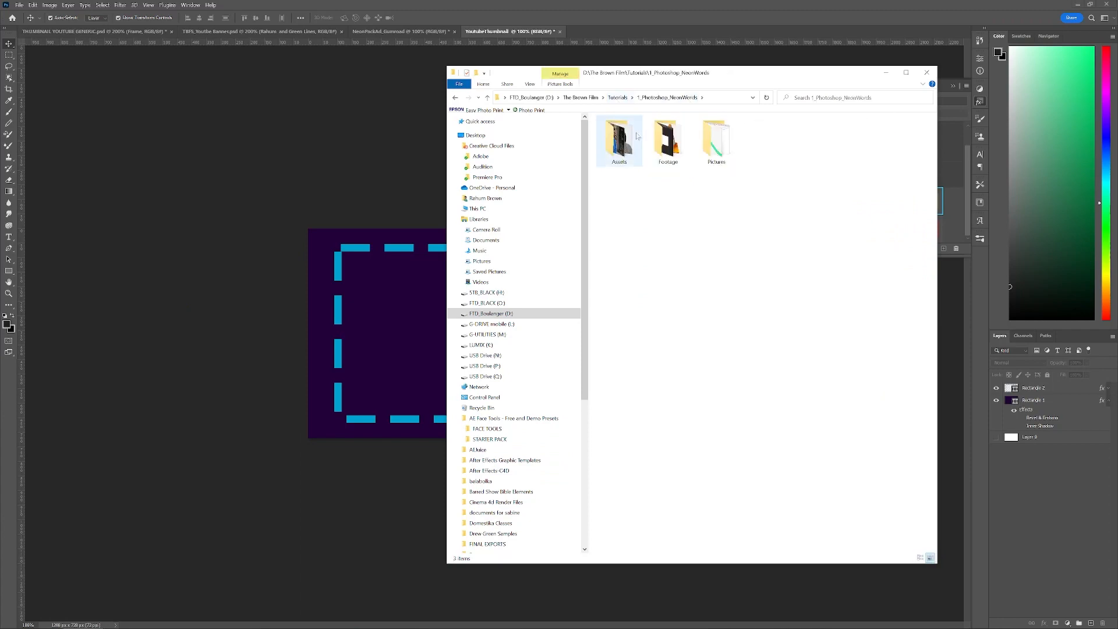
double_click(620, 137)
left_click(626, 149)
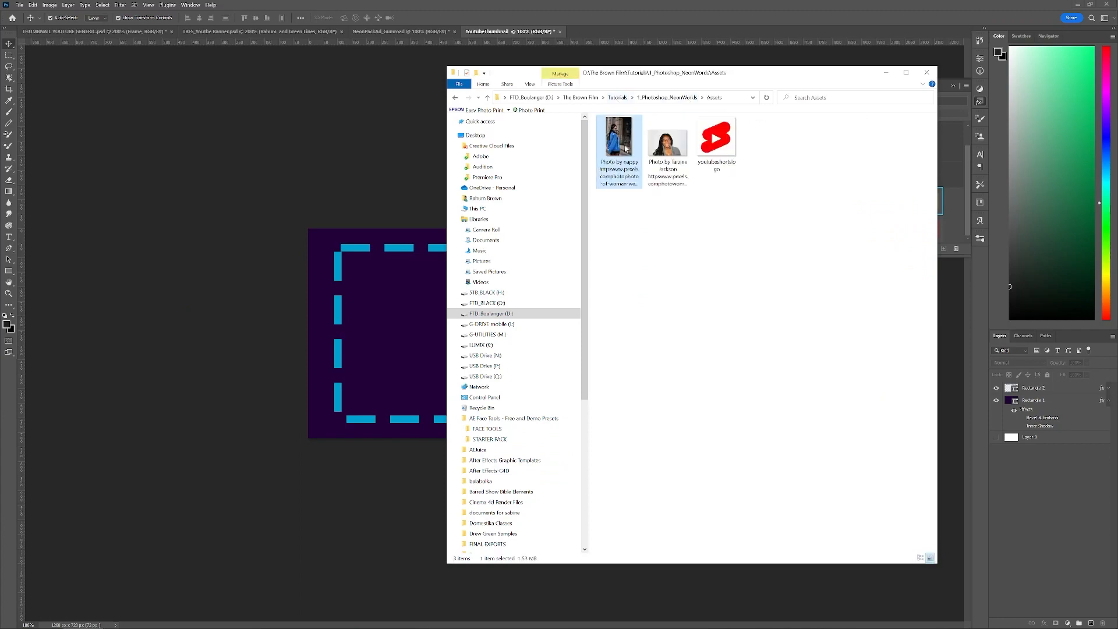
right_click(626, 149)
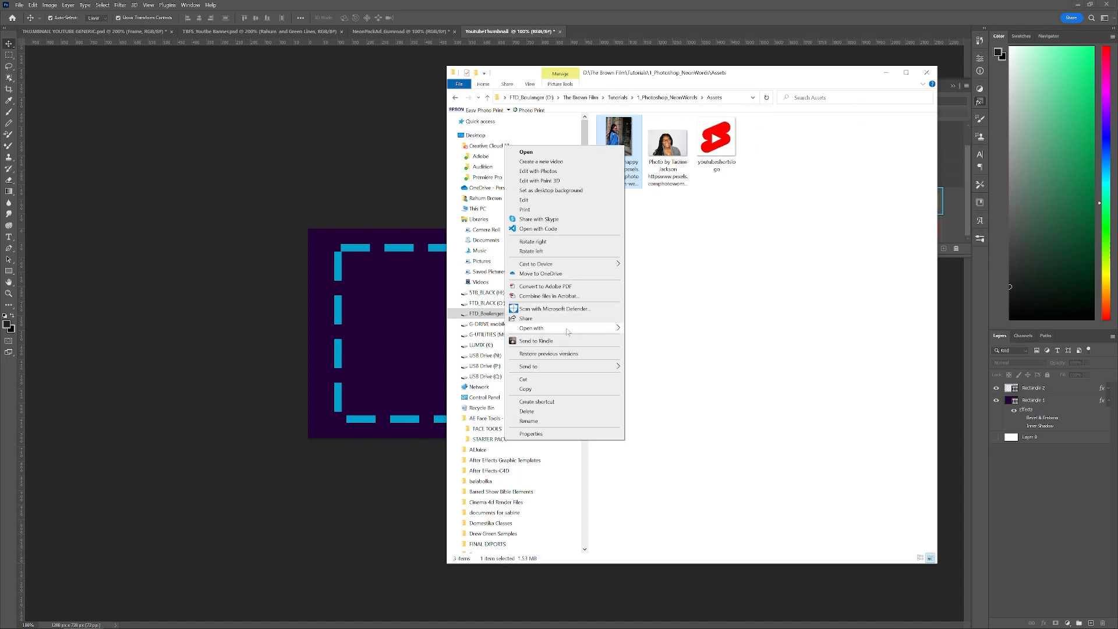
mouse_move(568, 331)
left_click(657, 349)
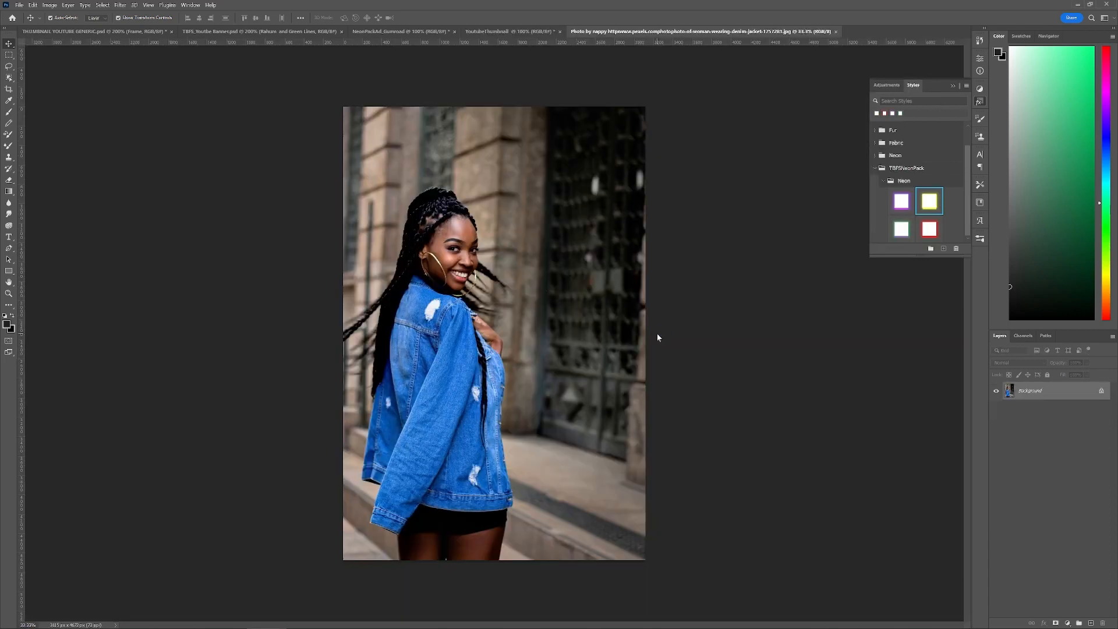
Return to the Assets folder in File Explorer and open the photo of the woman wearing eyeglasses with Adobe Photoshop 2023.
key("alt+Tab")
left_click(667, 139)
right_click(672, 150)
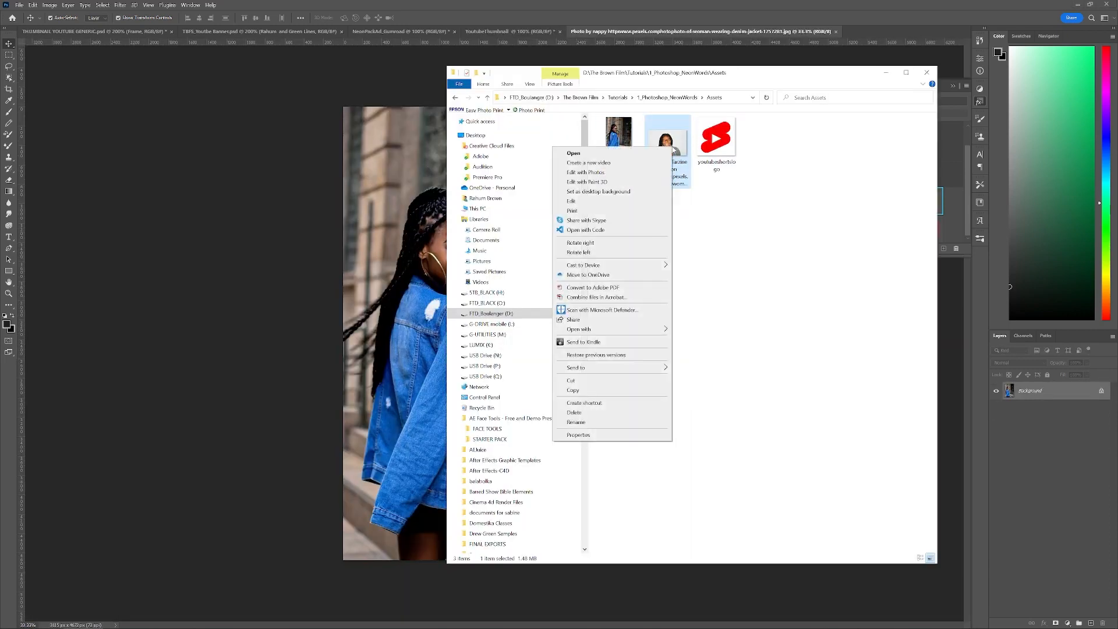
mouse_move(619, 332)
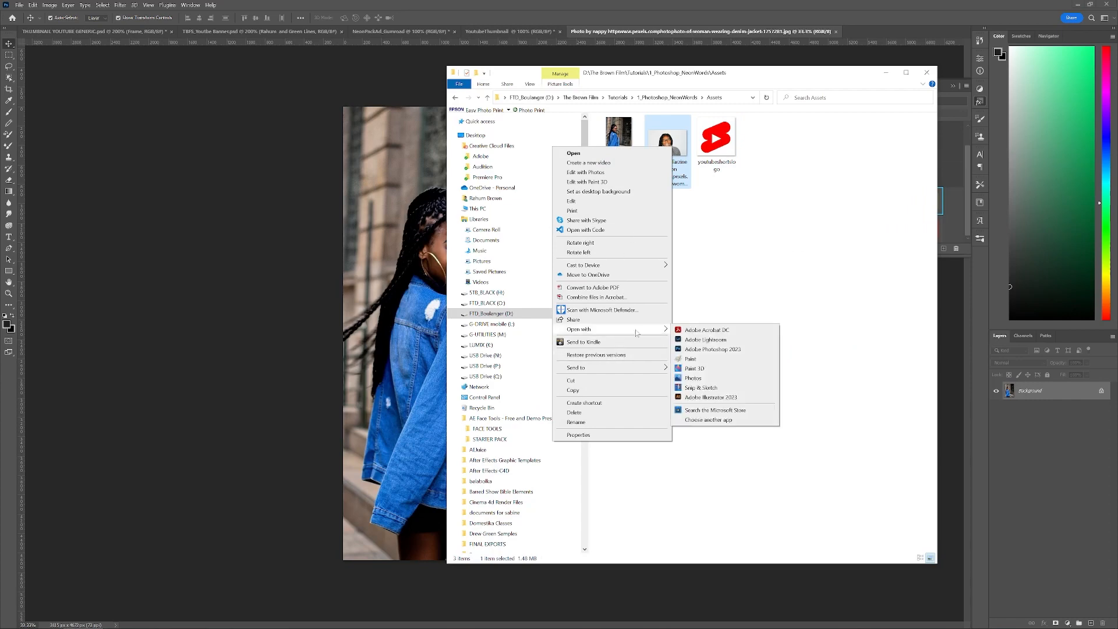
left_click(719, 349)
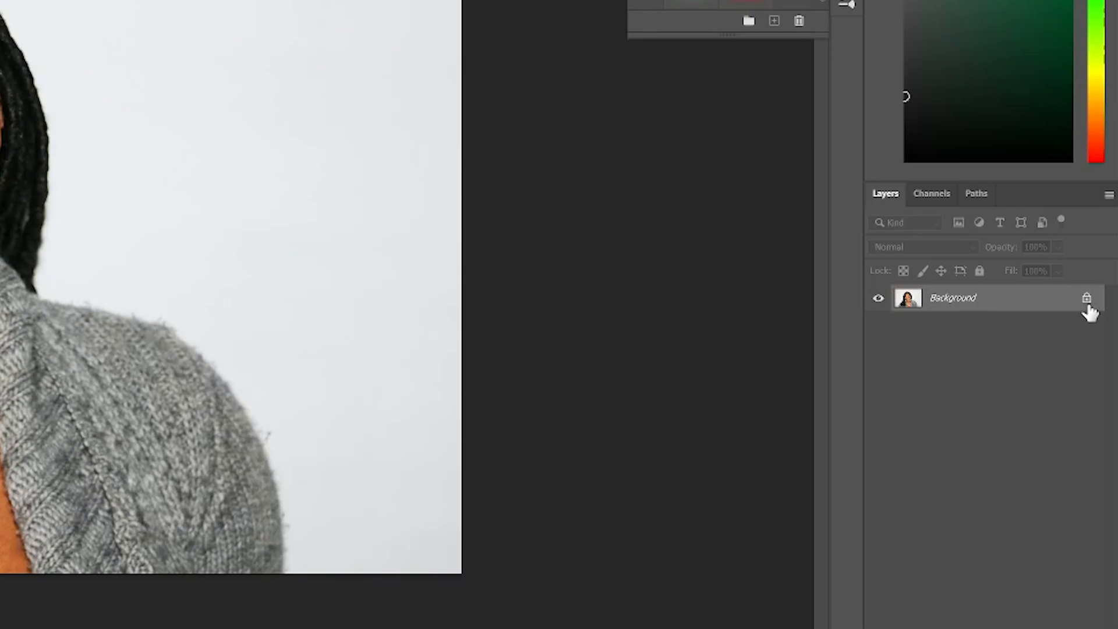
Unlock the eyeglasses photo's background layer and duplicate it into the YoutubeThumbnail document as Happy Woman.
left_click(1086, 300)
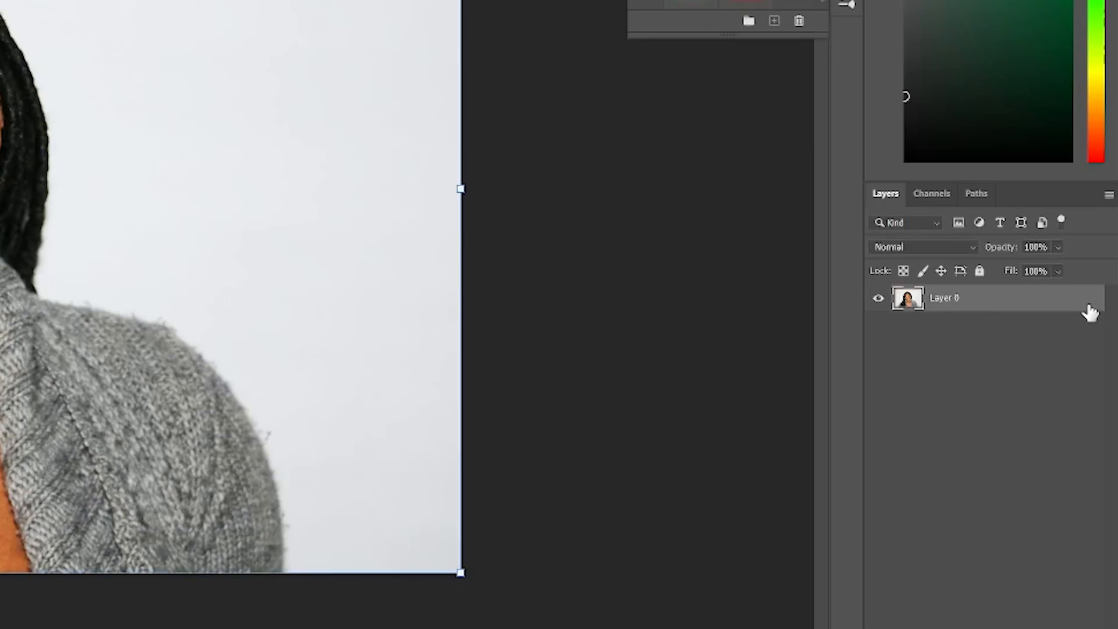
right_click(1003, 310)
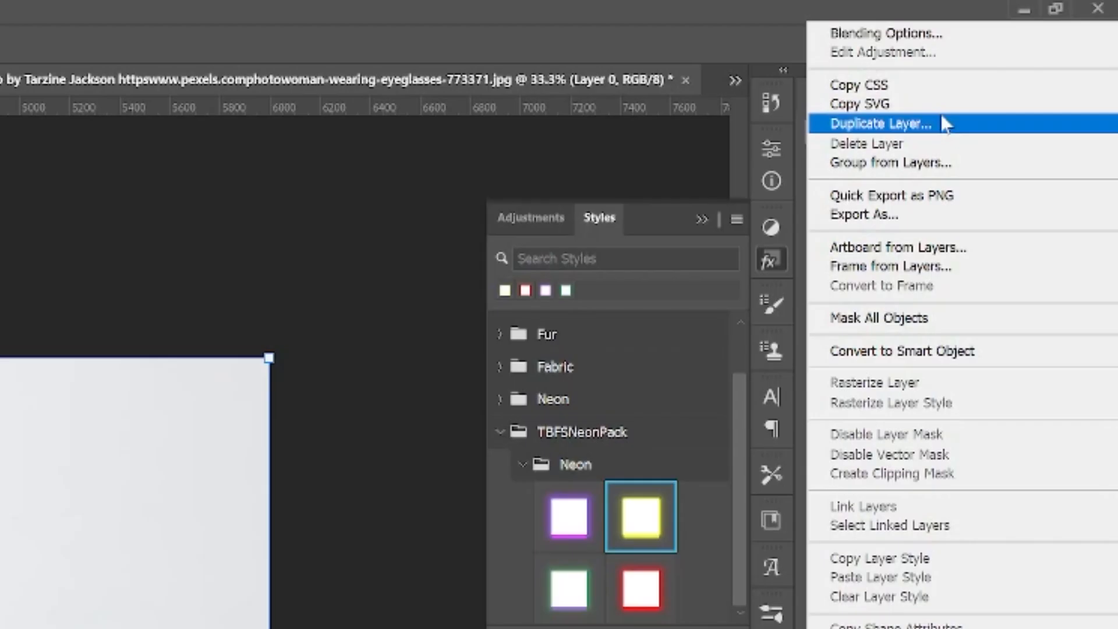
left_click(880, 124)
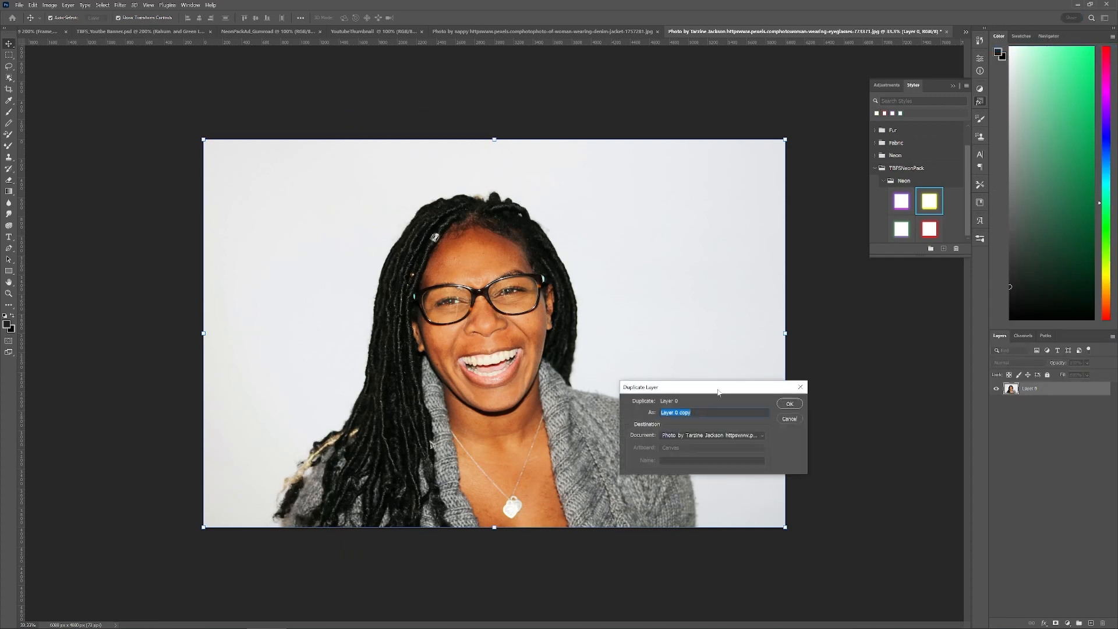
type("Happy Woman")
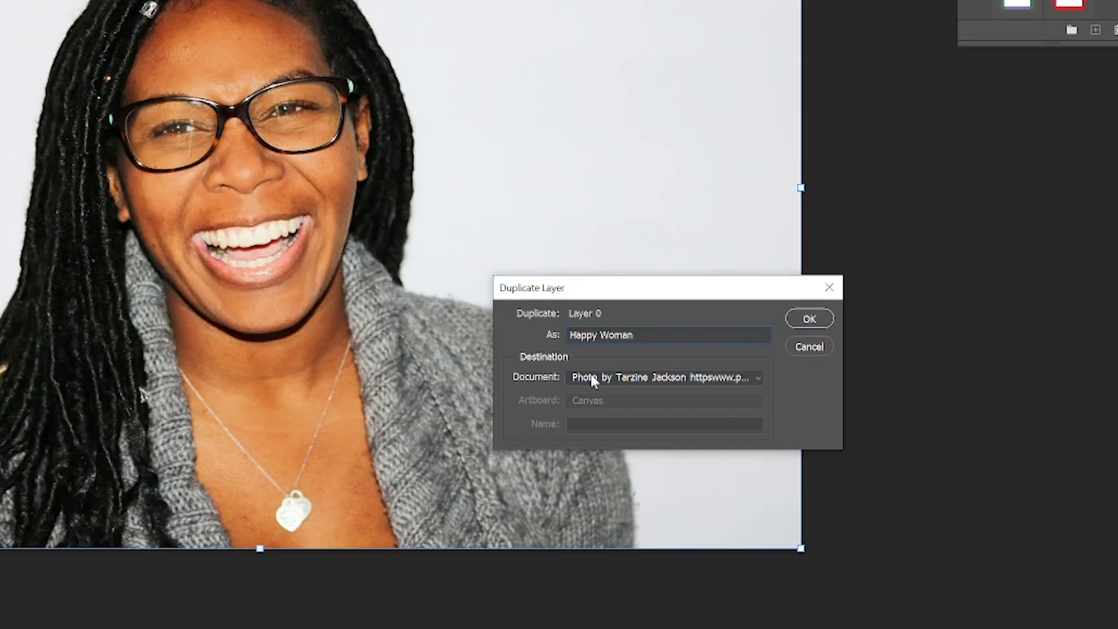
left_click(674, 437)
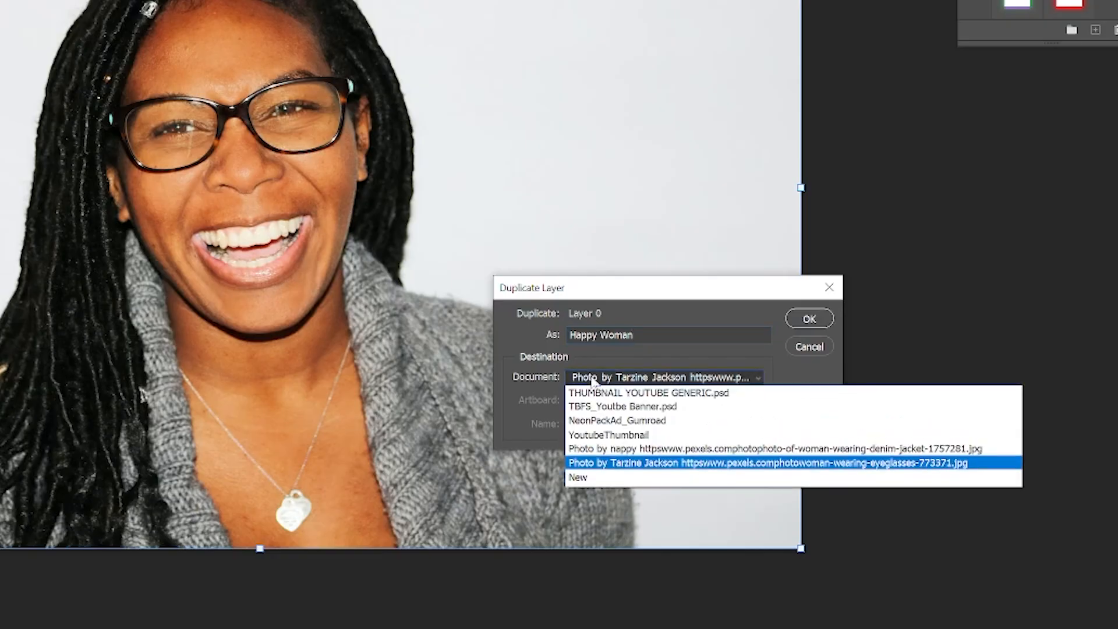
left_click(586, 431)
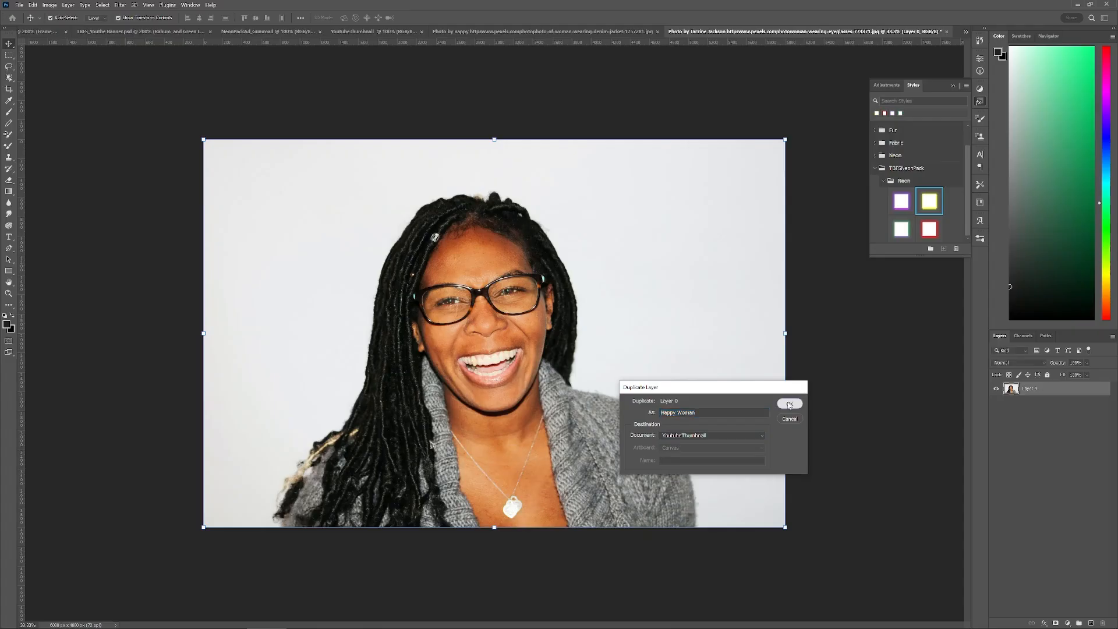
left_click(810, 318)
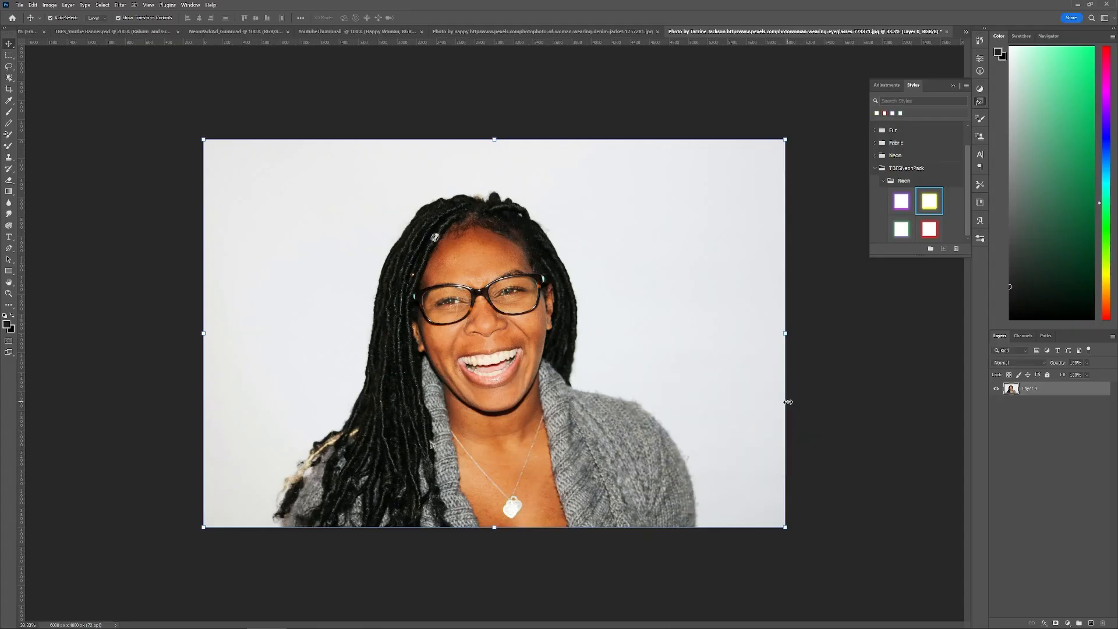
Duplicate the denim jacket photo's layer into the YoutubeThumbnail document as Jeanjacket and return to that document.
left_click(605, 32)
left_click(1101, 391)
right_click(1071, 393)
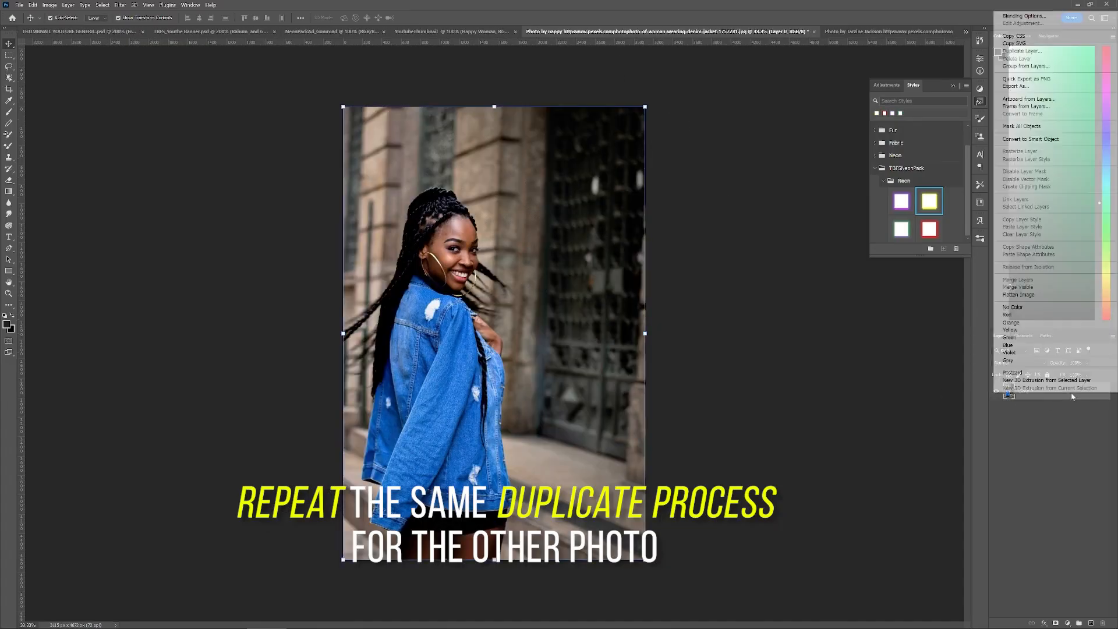
left_click(1046, 52)
type("Jeanjacket")
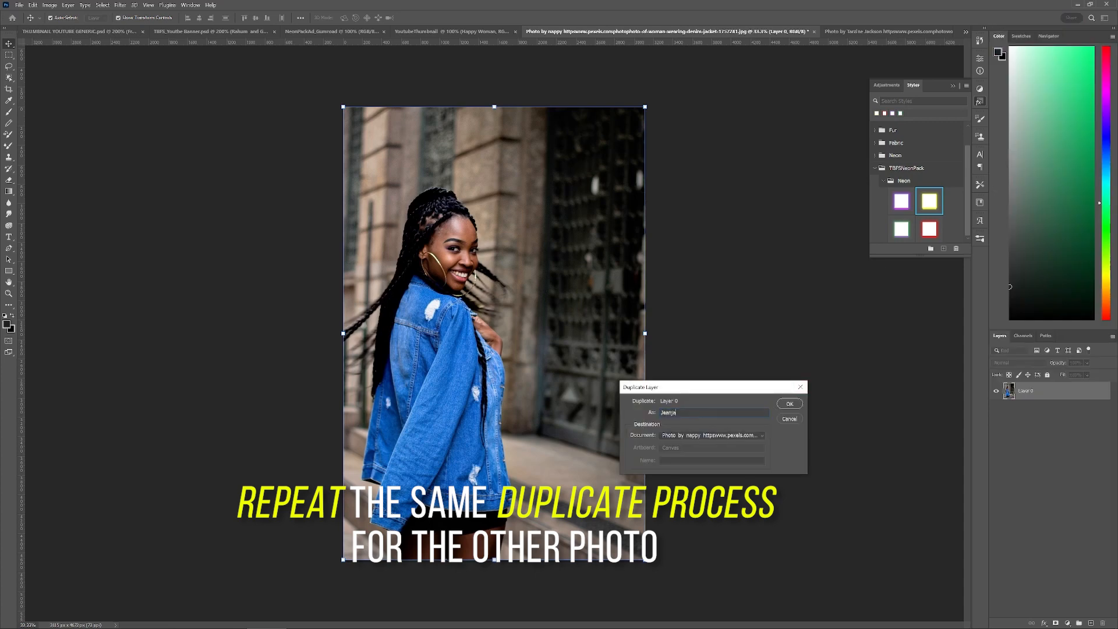
left_click(712, 435)
left_click(699, 460)
left_click(790, 403)
left_click(448, 32)
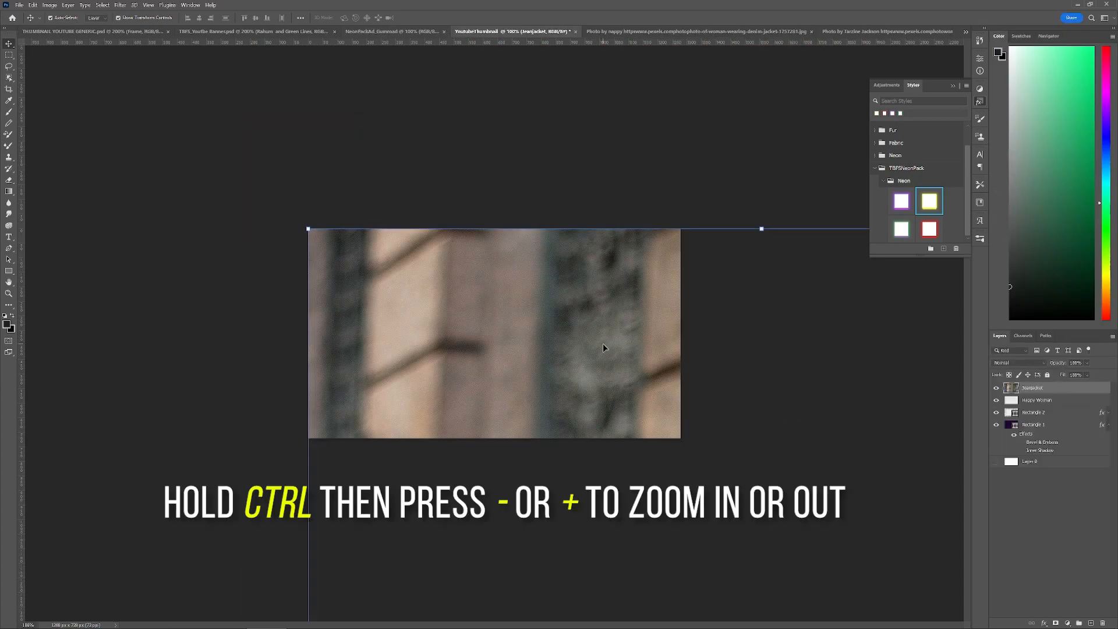
Scale the Jeanjacket photo down to about the canvas height, keeping it at the canvas's left edge.
key("ctrl+minus")
key("ctrl+minus")
key("ctrl+minus")
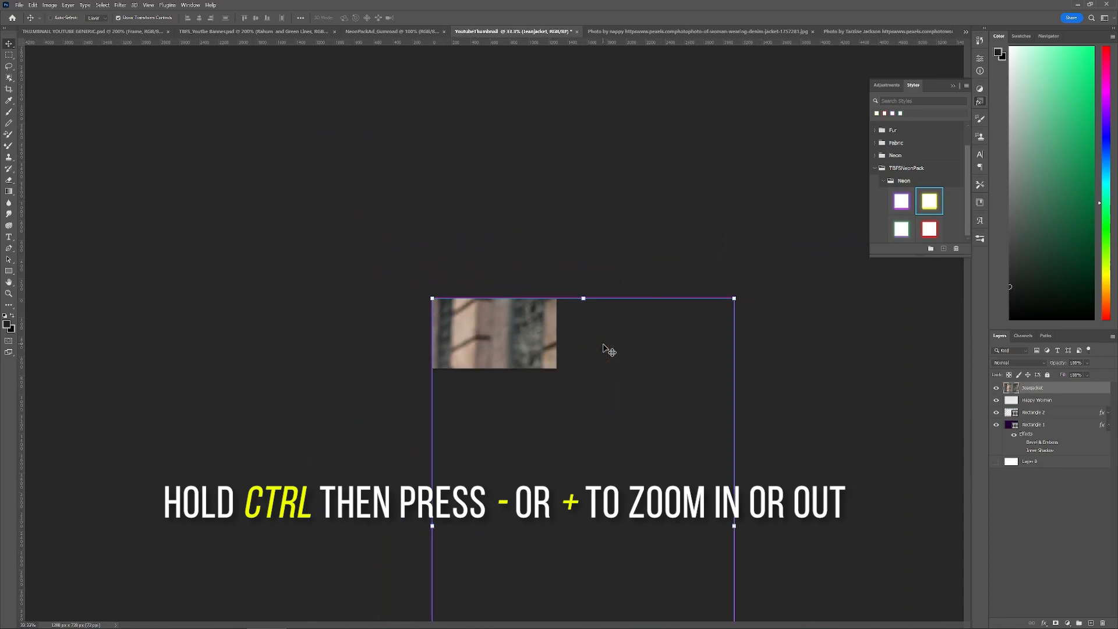
key("ctrl+minus")
key("ctrl+minus")
key("ctrl+minus")
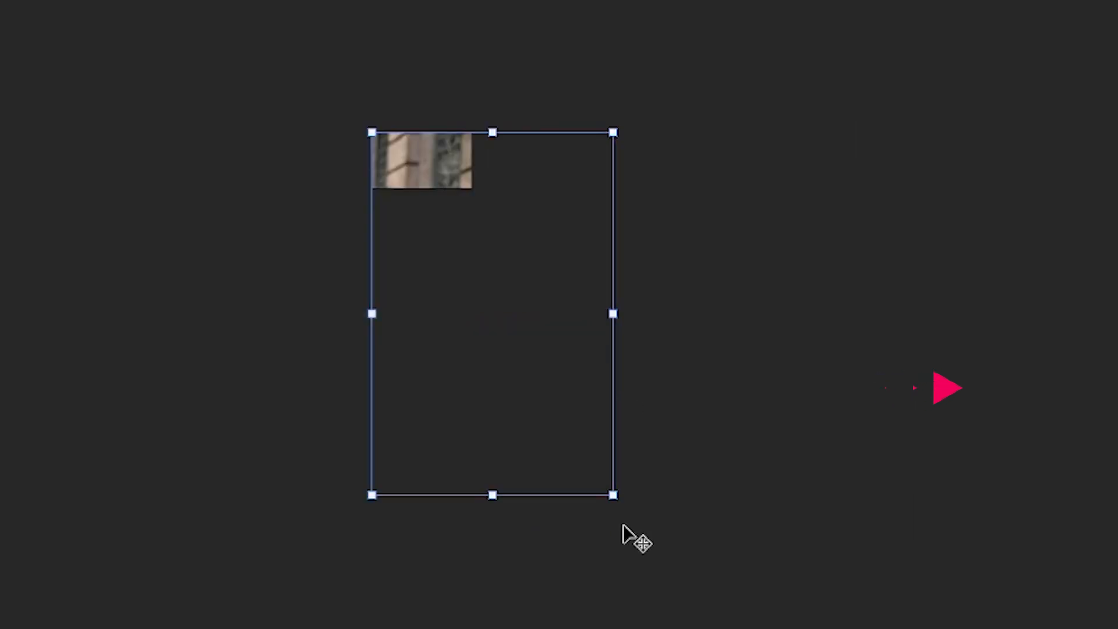
left_click_drag(615, 500, 436, 169)
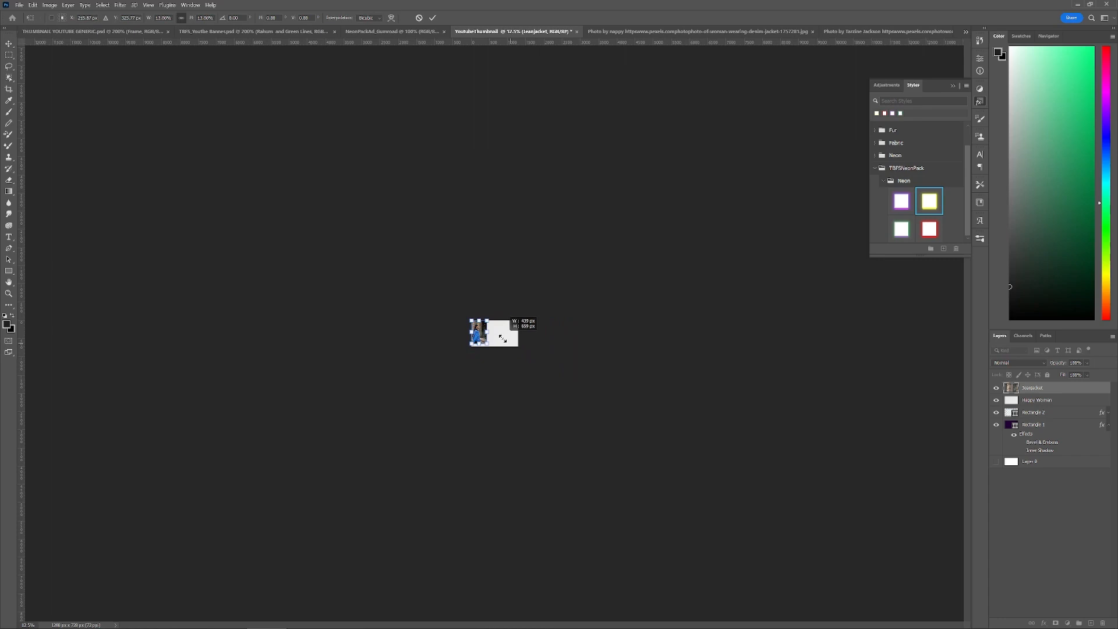
left_click_drag(503, 338, 505, 341)
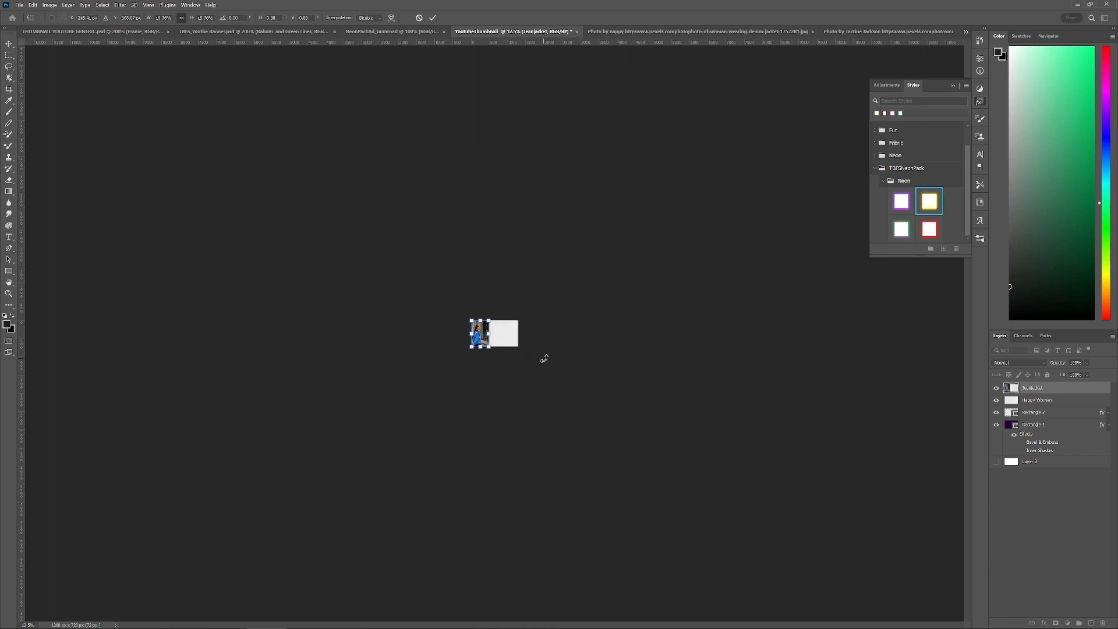
key("Return")
Scale the Happy Woman photo down to roughly fill the canvas and leave only its layer visible.
left_click(999, 401)
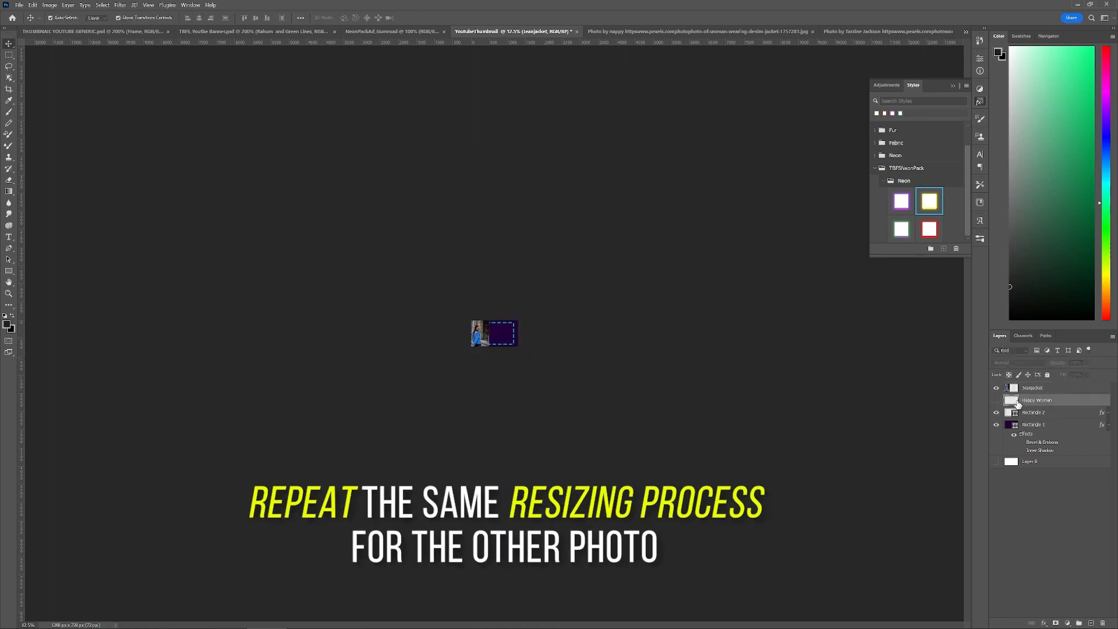
left_click_drag(690, 465, 523, 342)
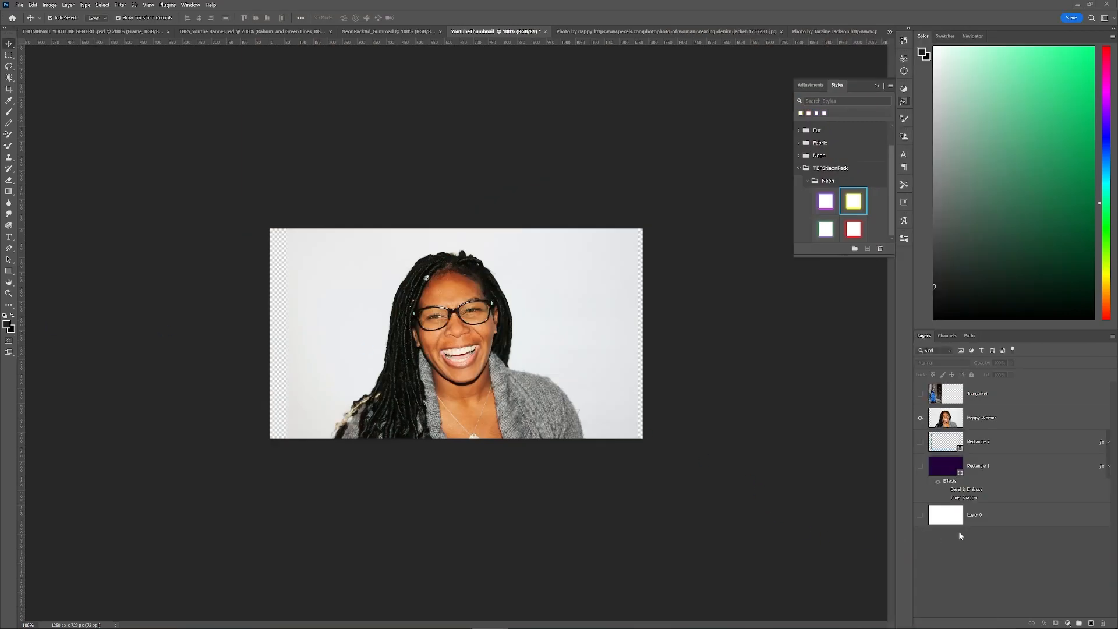
left_click(921, 395)
left_click(919, 466)
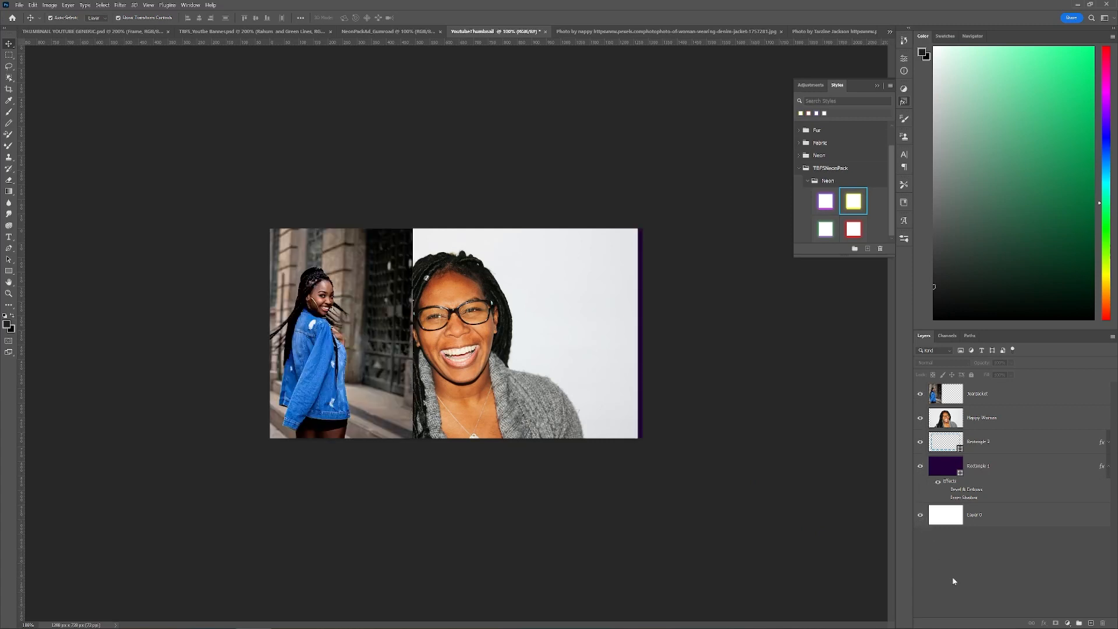
left_click(920, 516)
left_click(920, 466)
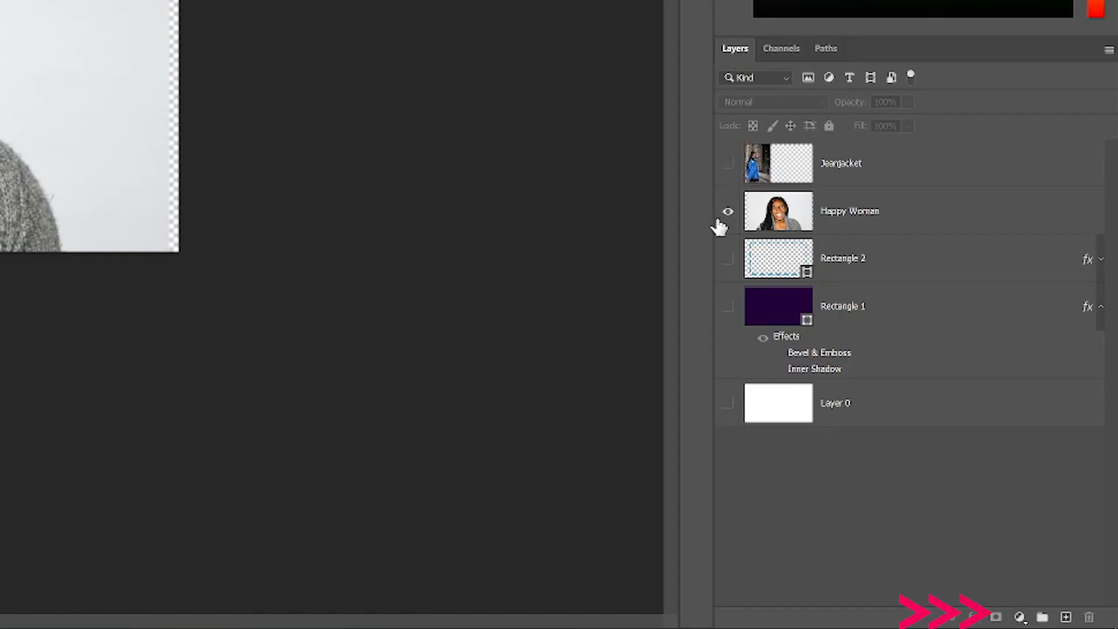
Create a layer group named Not in USE and give it a red colour label.
left_click(1043, 616)
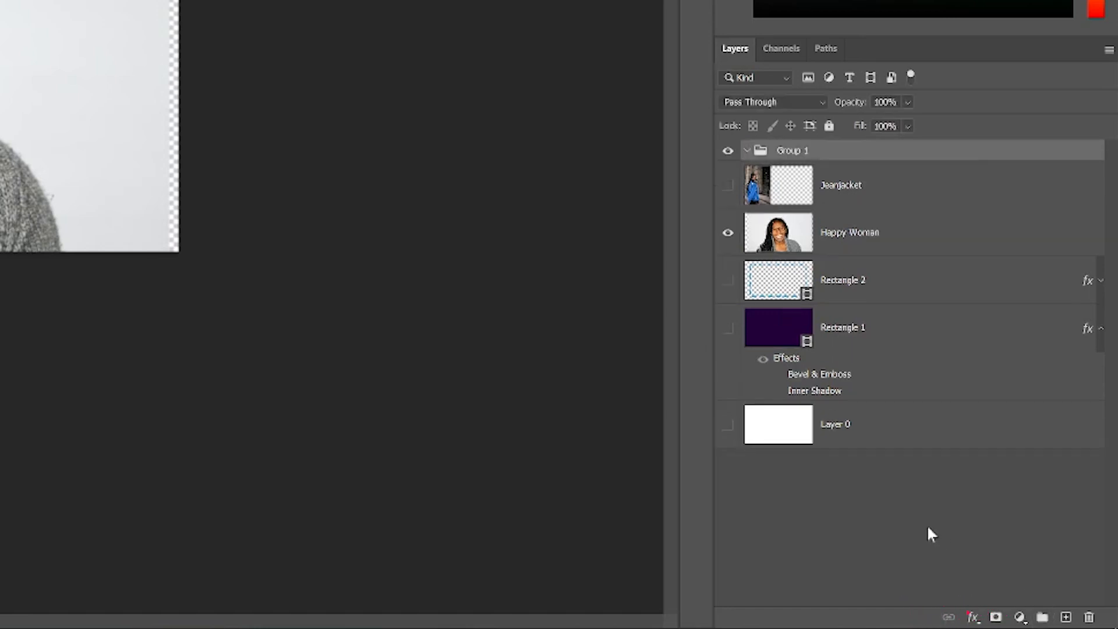
double_click(793, 151)
type("Not")
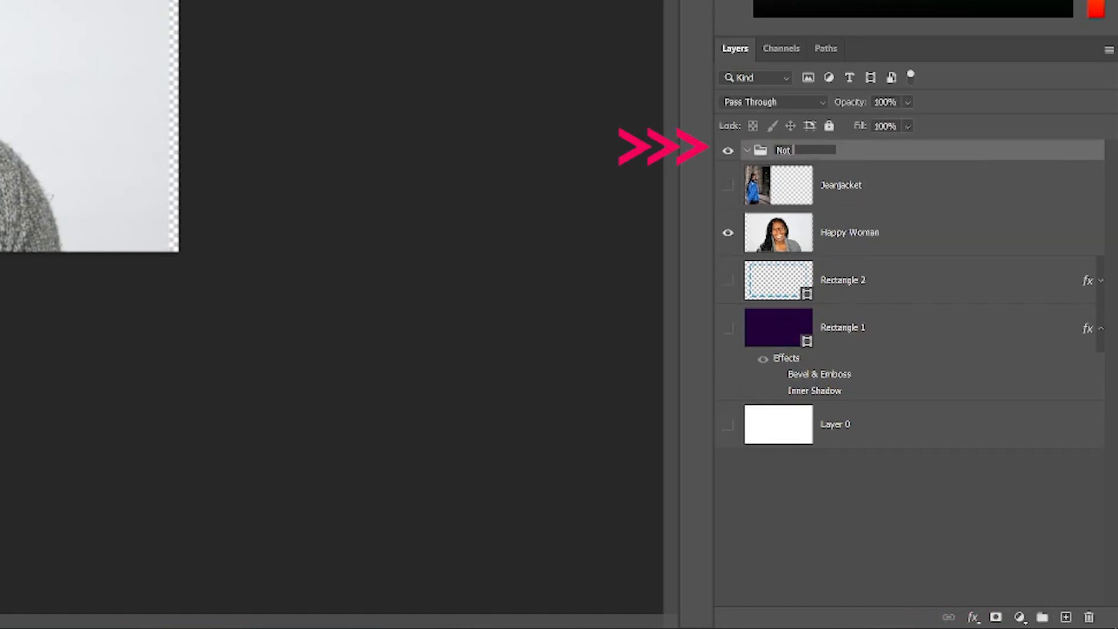
type(" in USE")
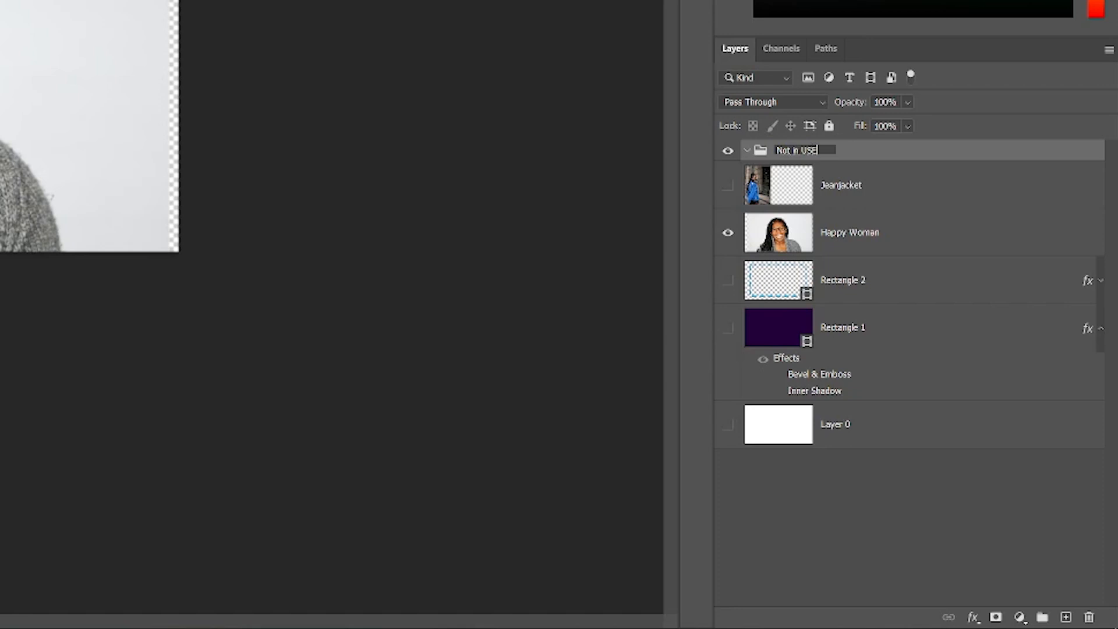
left_click(839, 460)
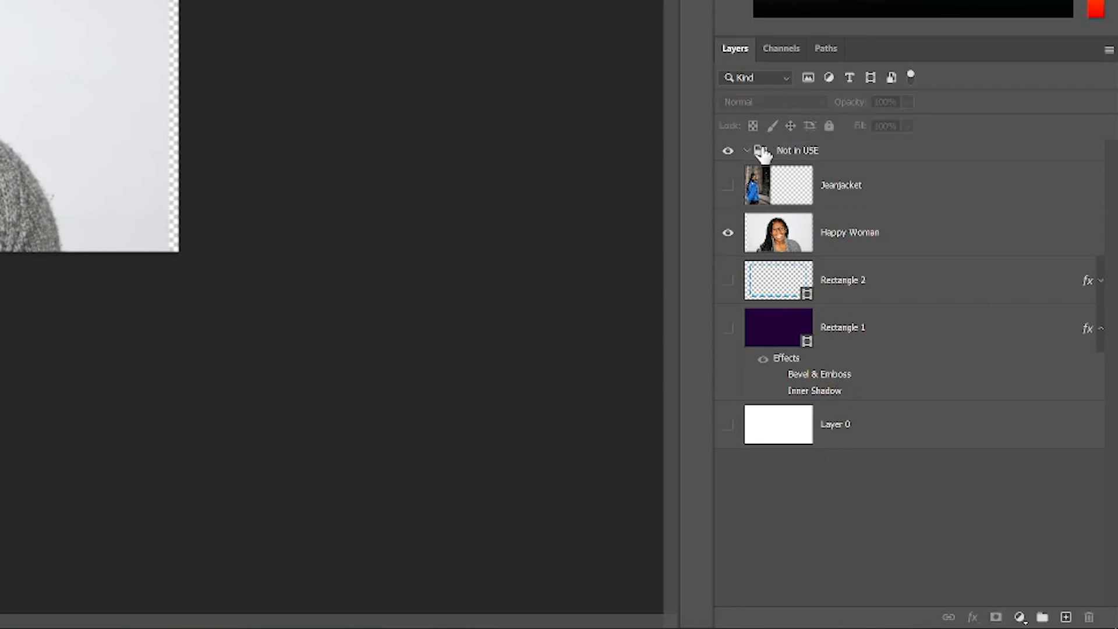
left_click(848, 156)
right_click(847, 152)
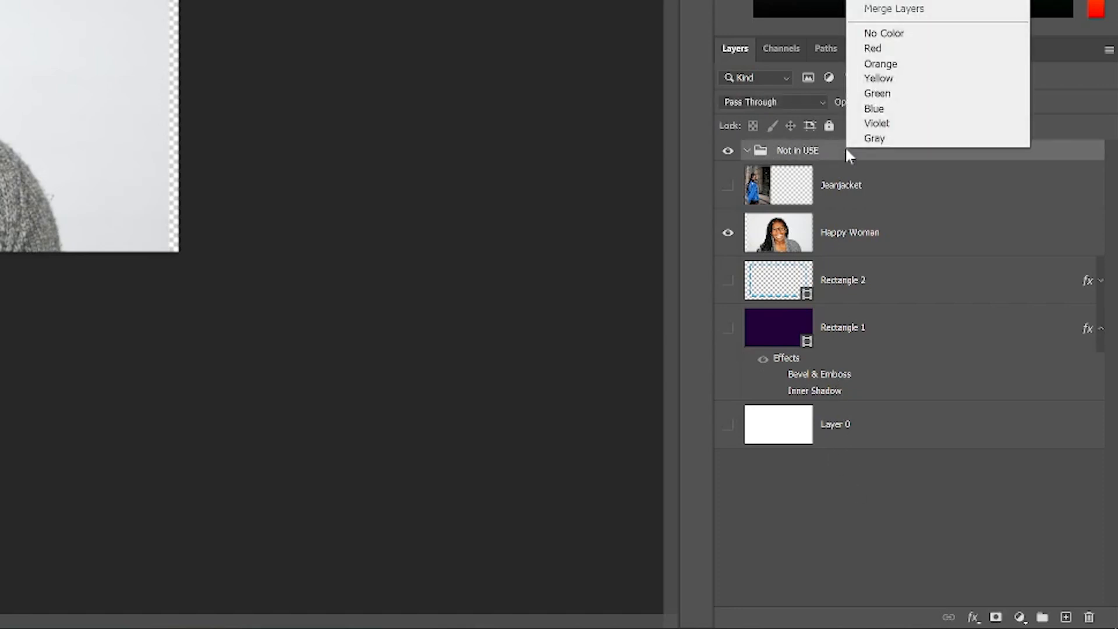
left_click(869, 48)
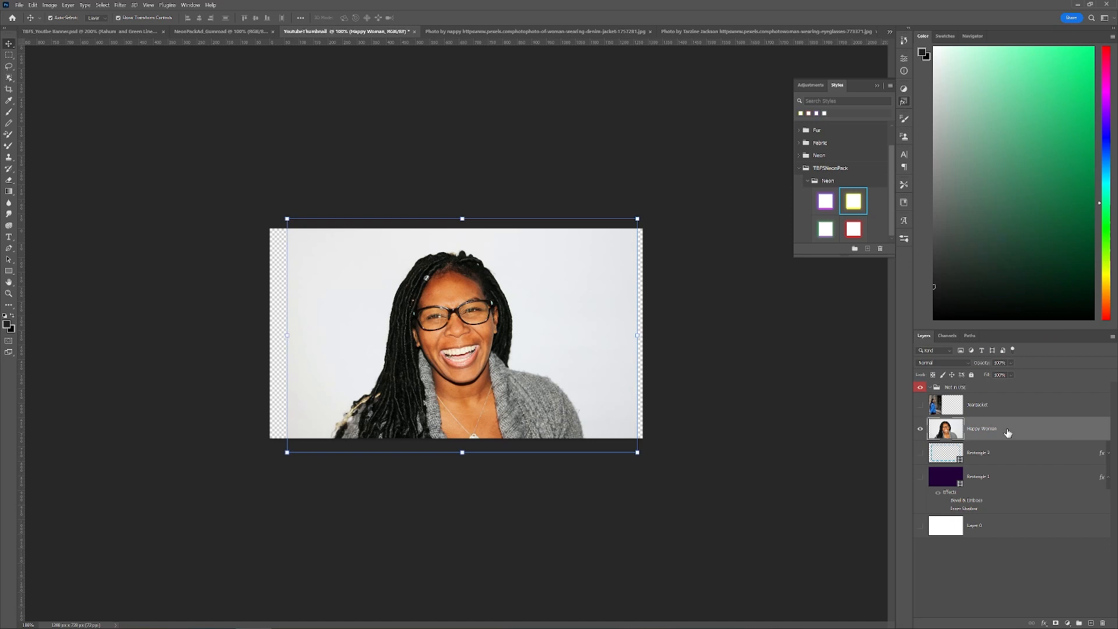
Duplicate the Happy Woman layer within YoutubeThumbnail and store the copy in the Not in USE group, hidden.
right_click(1007, 433)
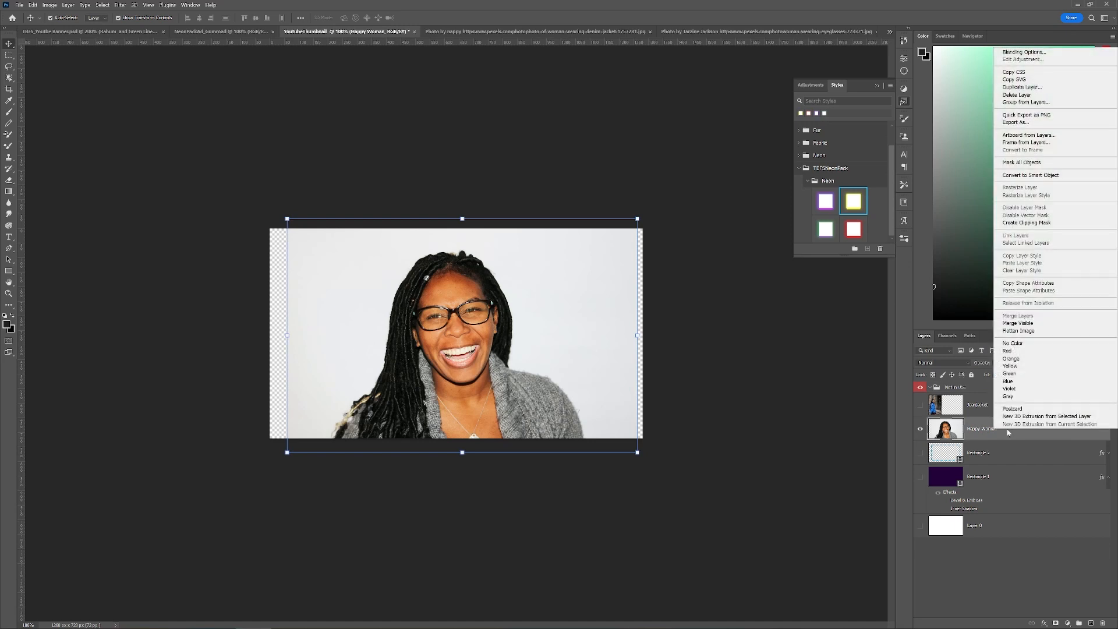
left_click(1022, 86)
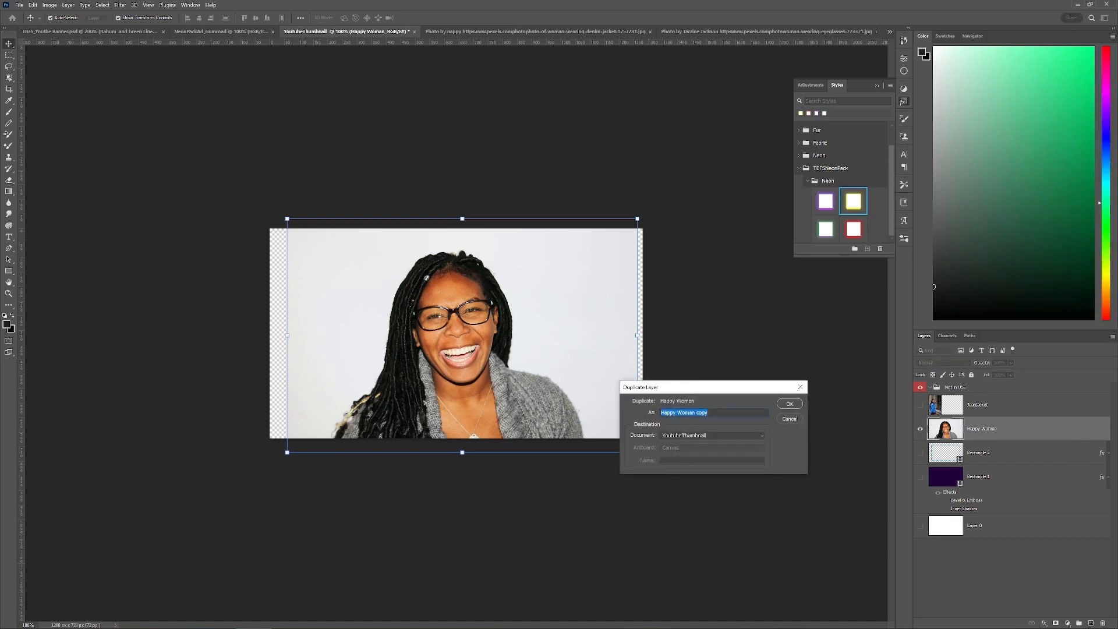
left_click(789, 407)
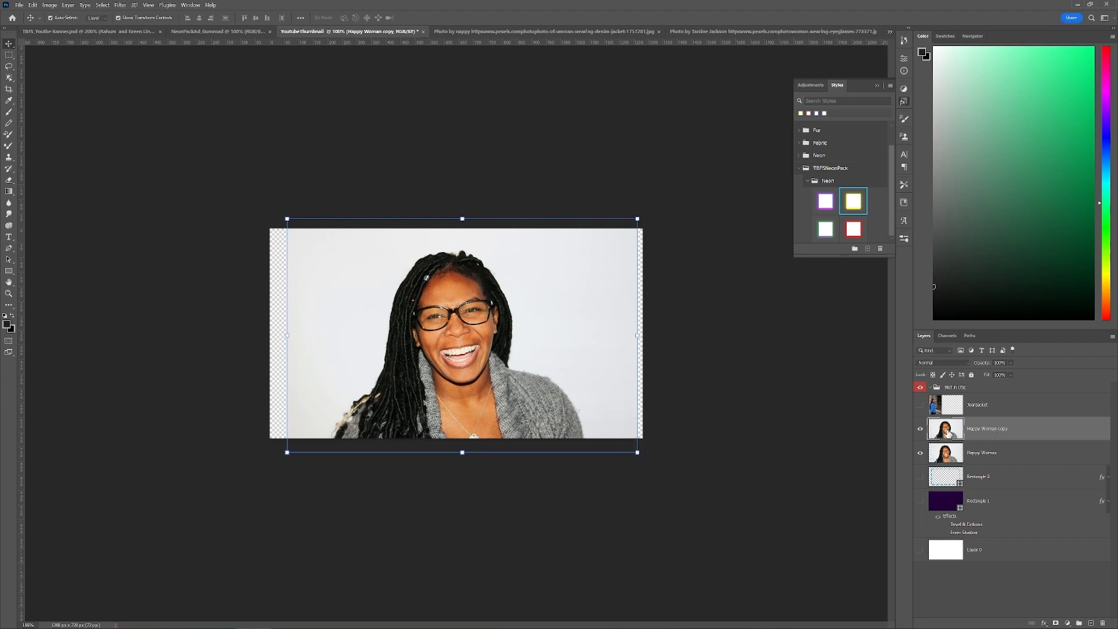
left_click_drag(948, 432, 963, 388)
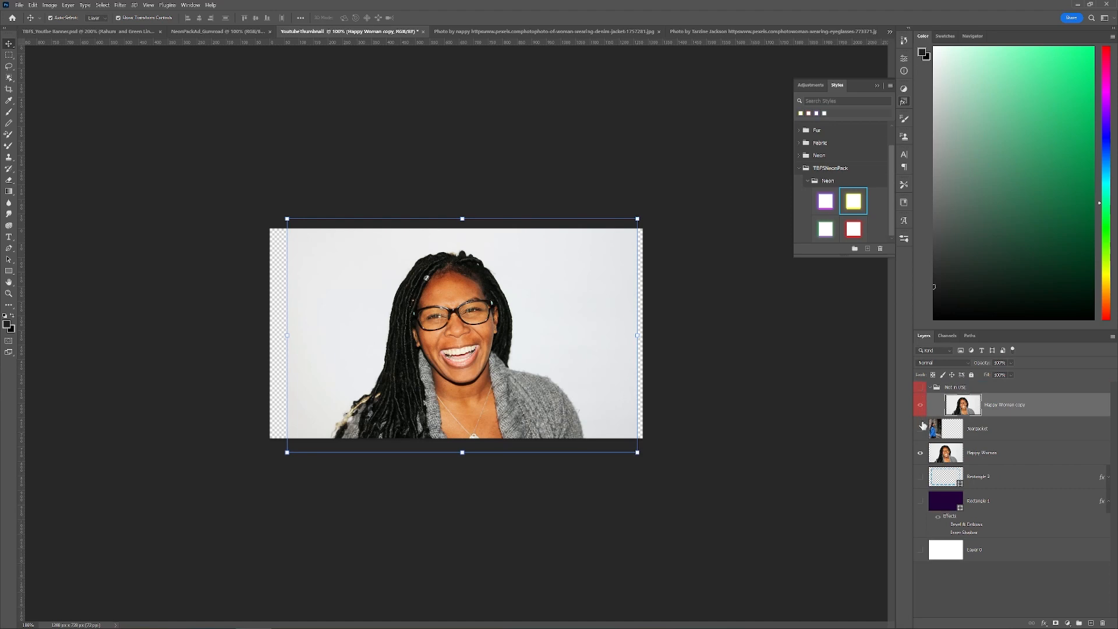
Select the woman on the Happy Woman layer with the Object Selection tool.
left_click(971, 460)
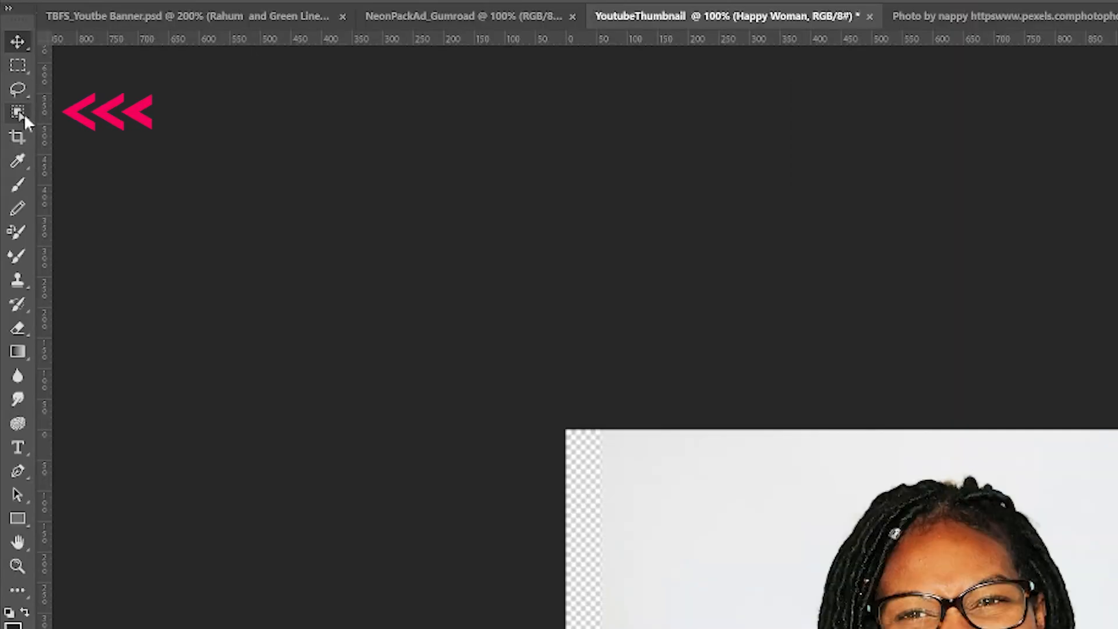
left_click(24, 115)
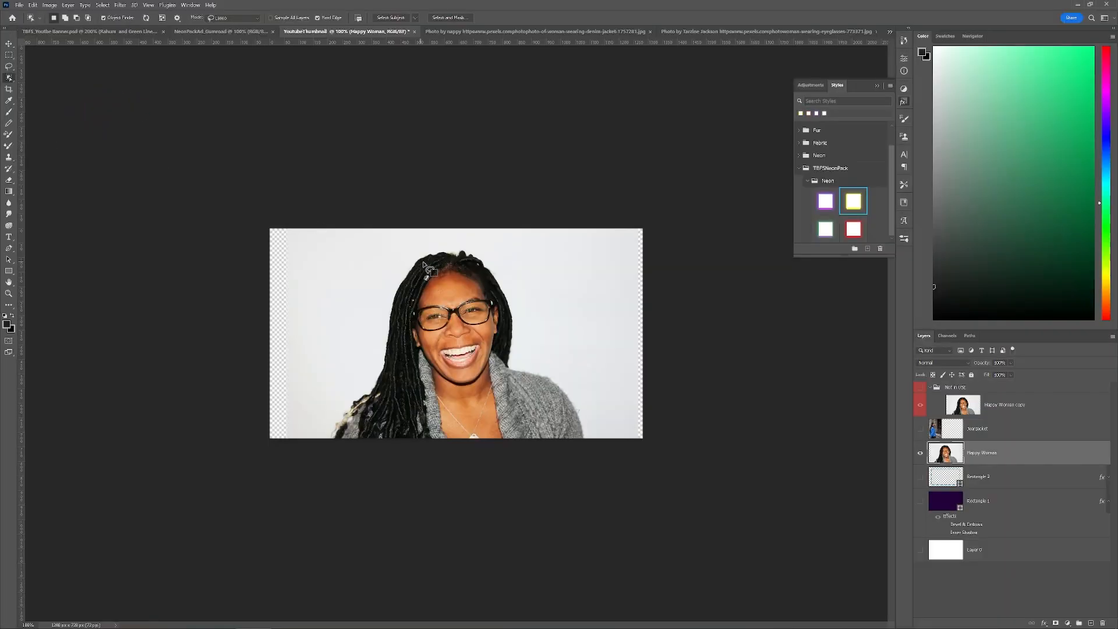
mouse_move(431, 256)
left_mouse_down()
mouse_move(399, 290)
mouse_move(385, 379)
mouse_move(344, 434)
mouse_move(477, 443)
mouse_move(569, 415)
left_mouse_up()
mouse_move(506, 371)
left_mouse_down()
mouse_move(508, 316)
mouse_move(493, 283)
mouse_move(434, 258)
left_mouse_up()
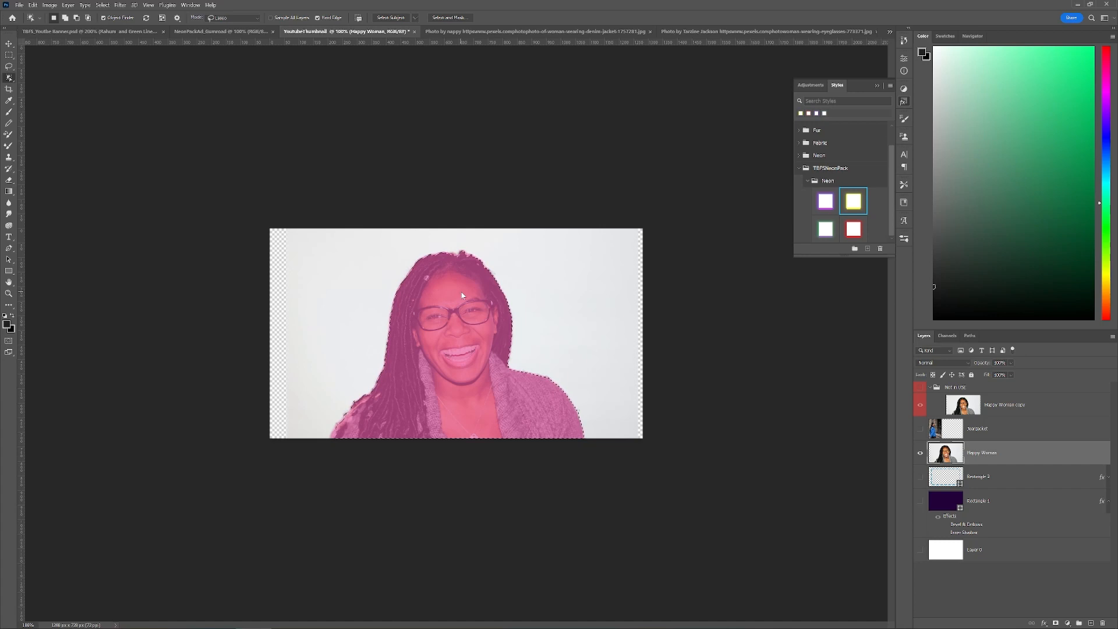
Copy the selected woman and paste her as a new layer.
left_click(34, 5)
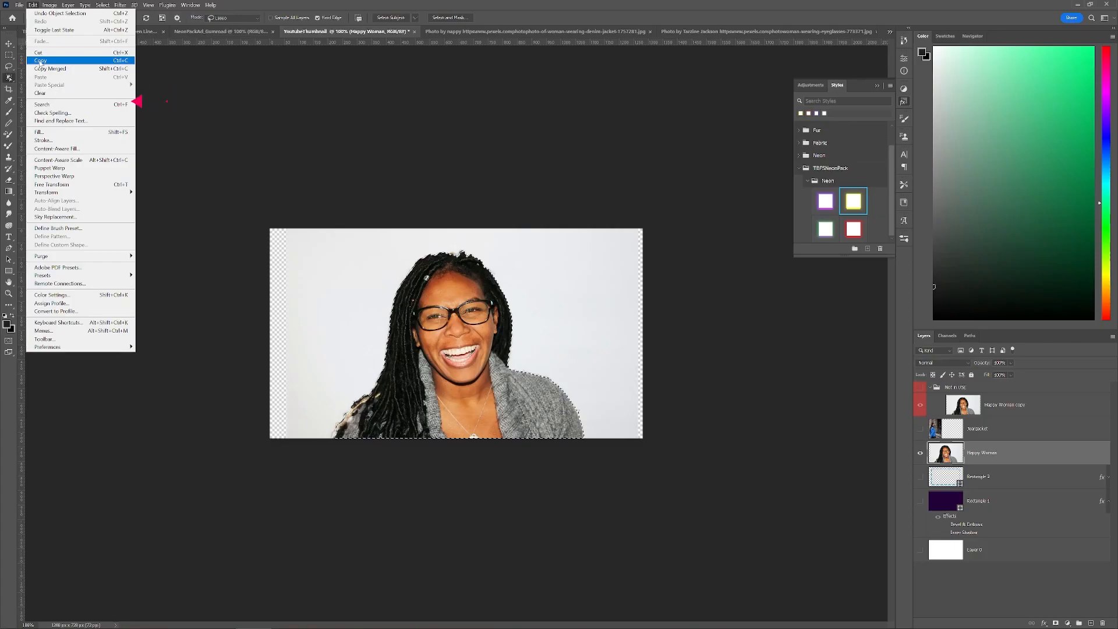
left_click(60, 103)
left_click(984, 596)
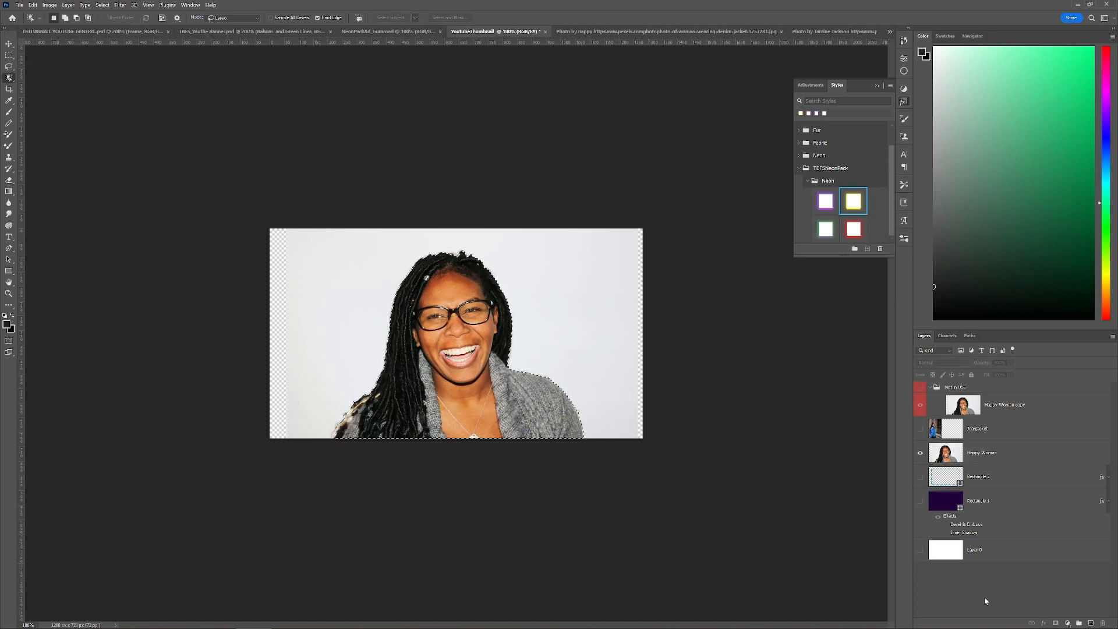
right_click(984, 596)
left_click(976, 596)
left_click(33, 5)
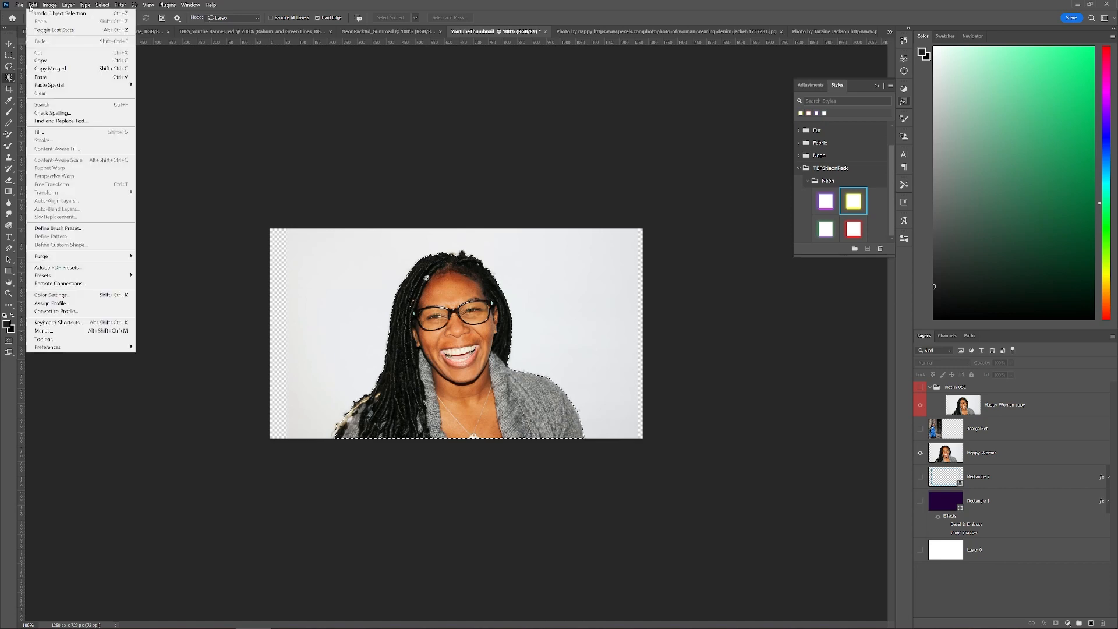
left_click(49, 77)
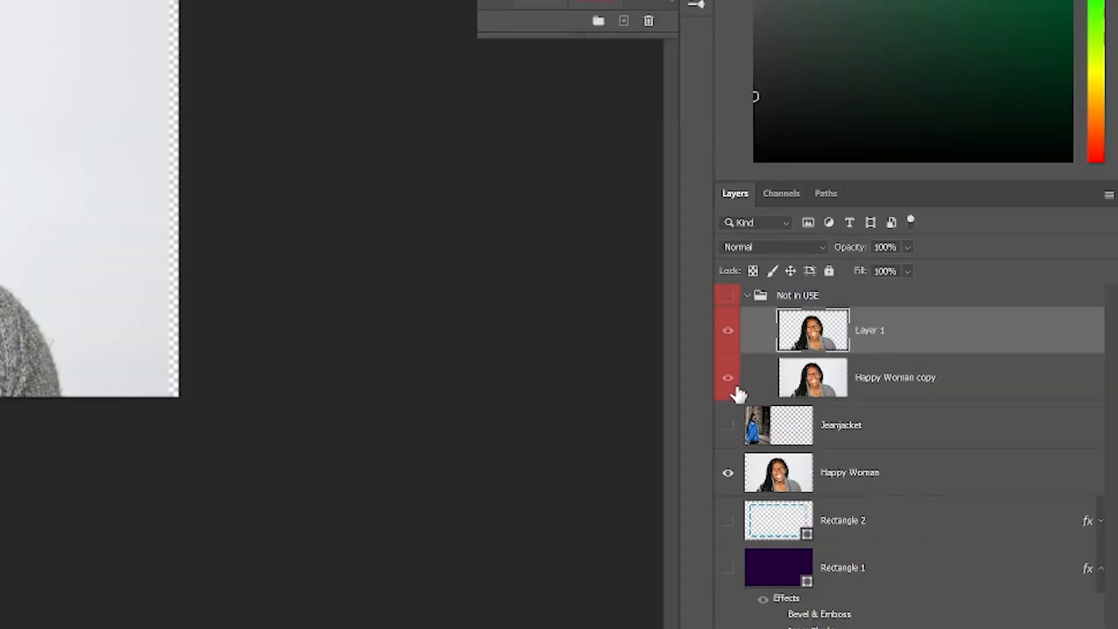
Move the pasted cutout directly above the Rectangle 1 layer and rename it Smiling Woman ISO.
left_click_drag(962, 402, 958, 532)
left_click_drag(803, 585, 802, 543)
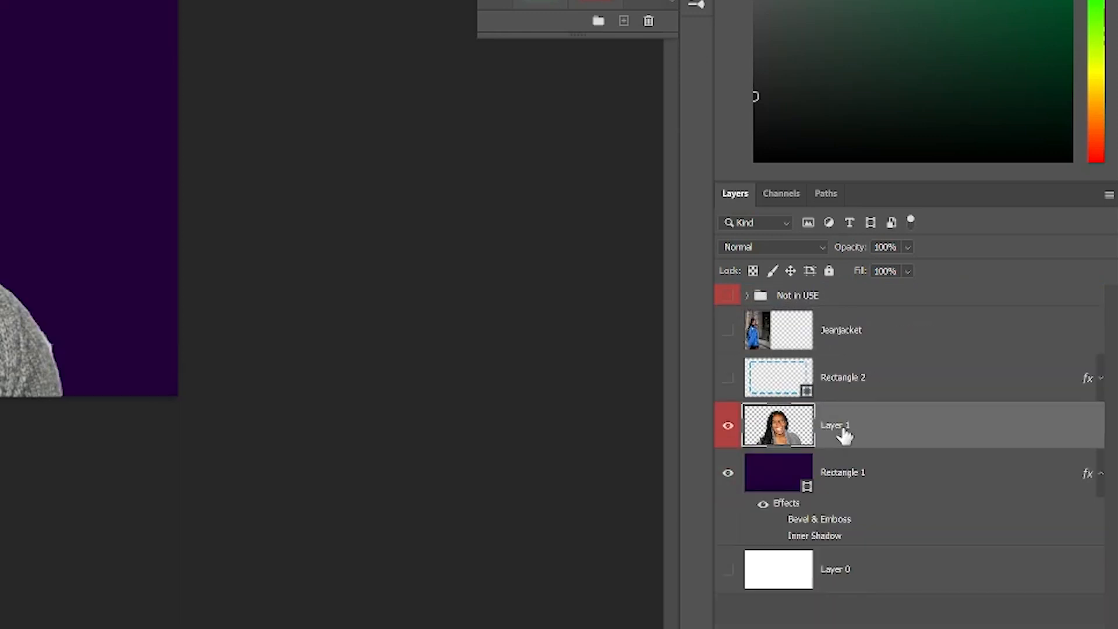
double_click(843, 430)
type("Smiling Woman ISO")
key("Return")
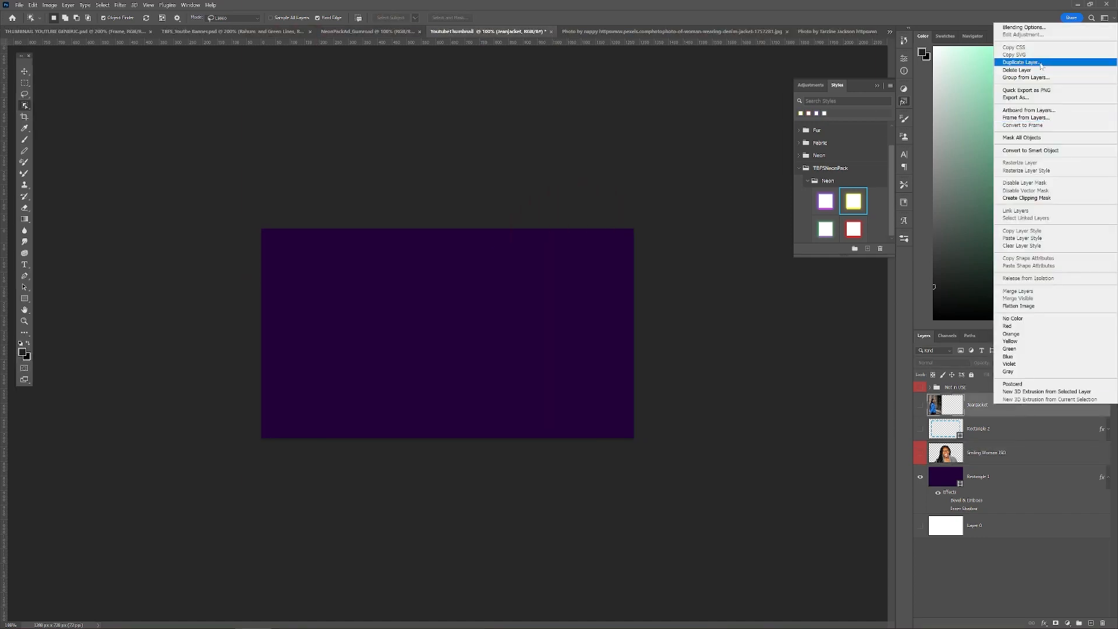
Duplicate the Jeanjacket layer within YoutubeThumbnail and move the copy into the Not in USE group.
left_click(1039, 63)
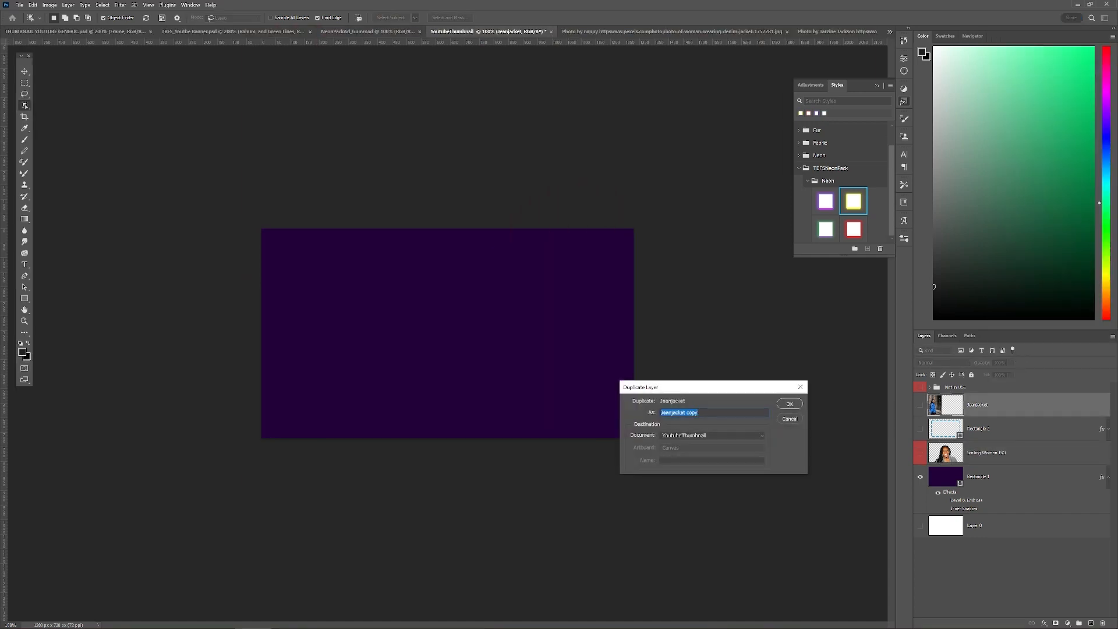
left_click(785, 404)
left_click_drag(951, 410, 959, 387)
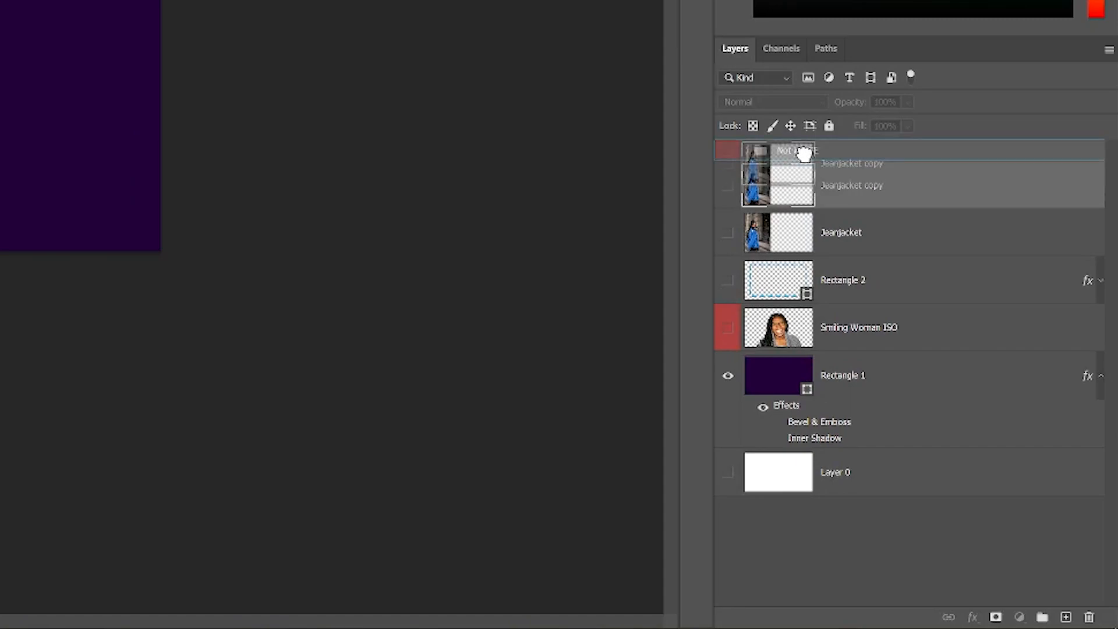
left_click_drag(805, 150, 805, 150)
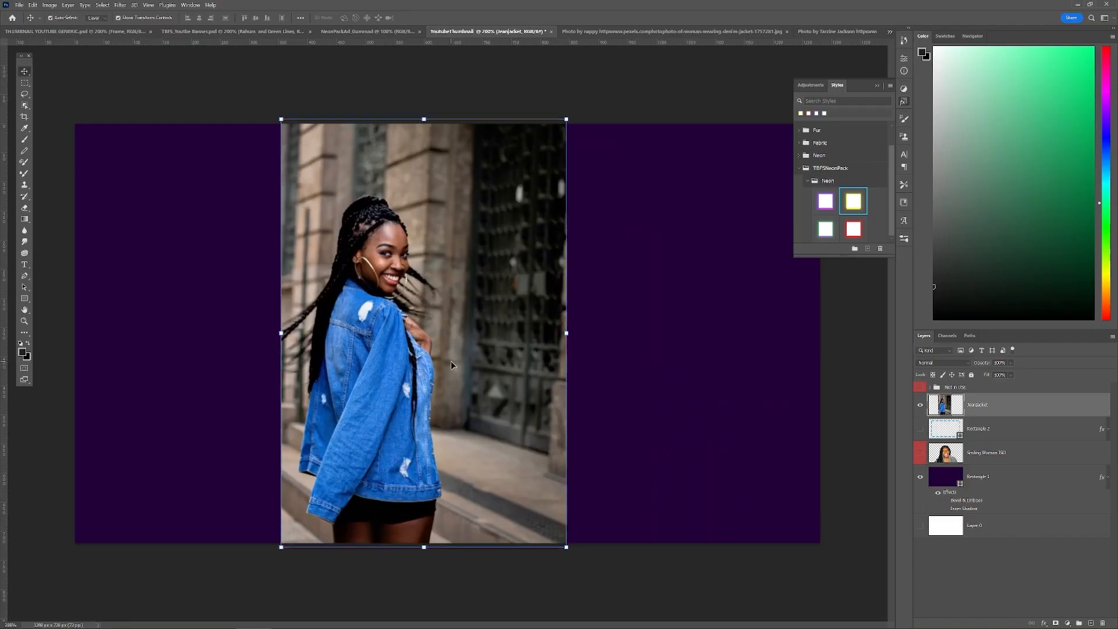
Select a circular area around the jean-jacket woman's head and shoulders with the Elliptical Marquee tool.
left_click(26, 84)
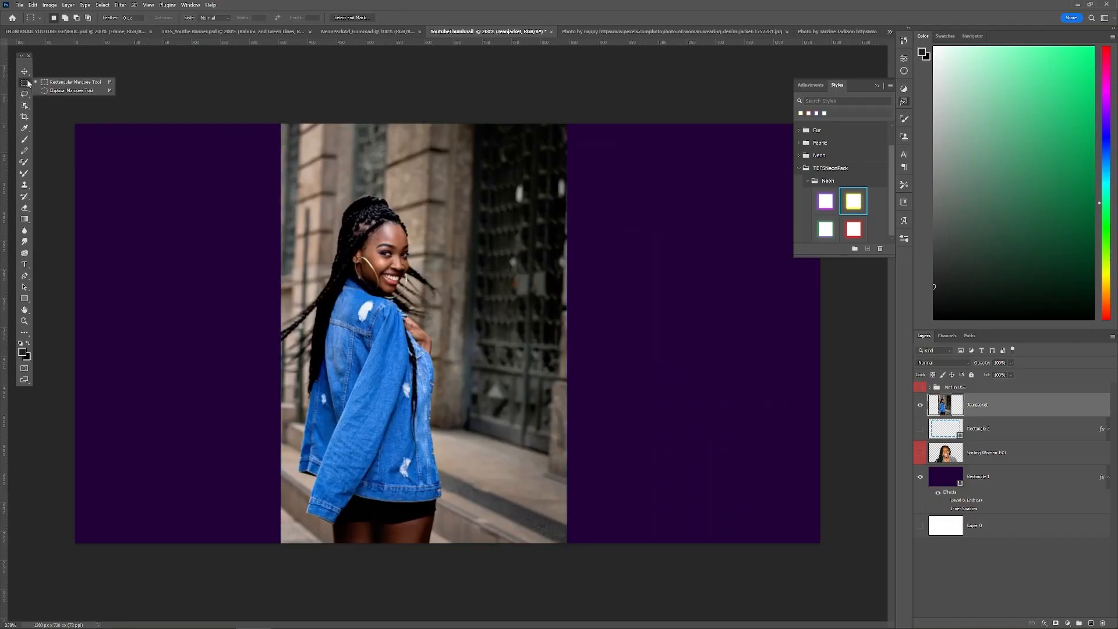
left_click(64, 92)
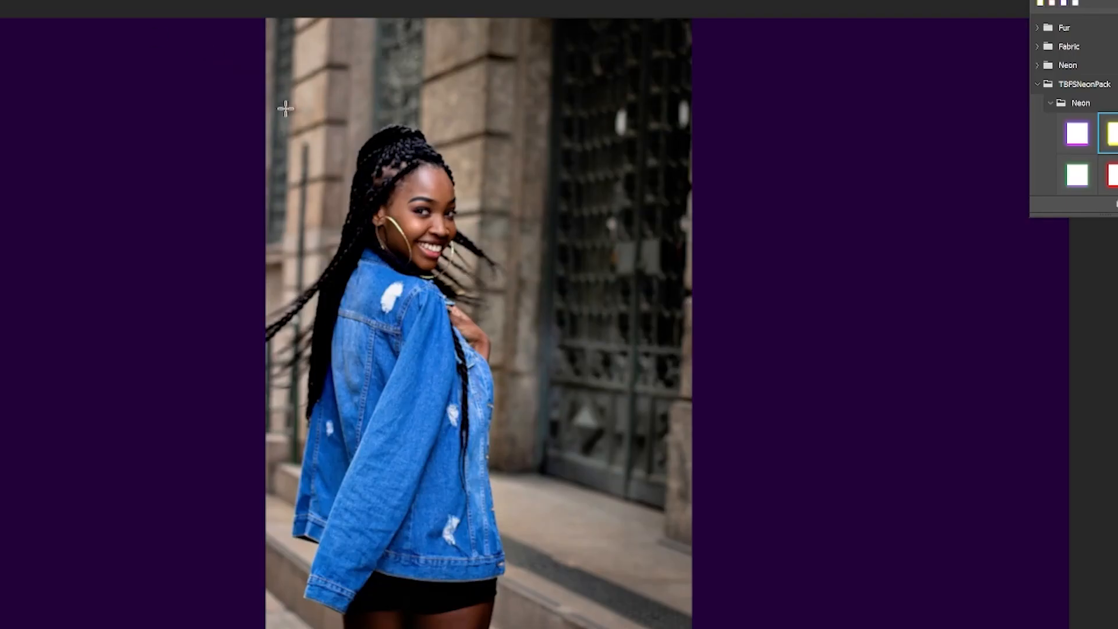
left_click_drag(285, 108, 628, 374)
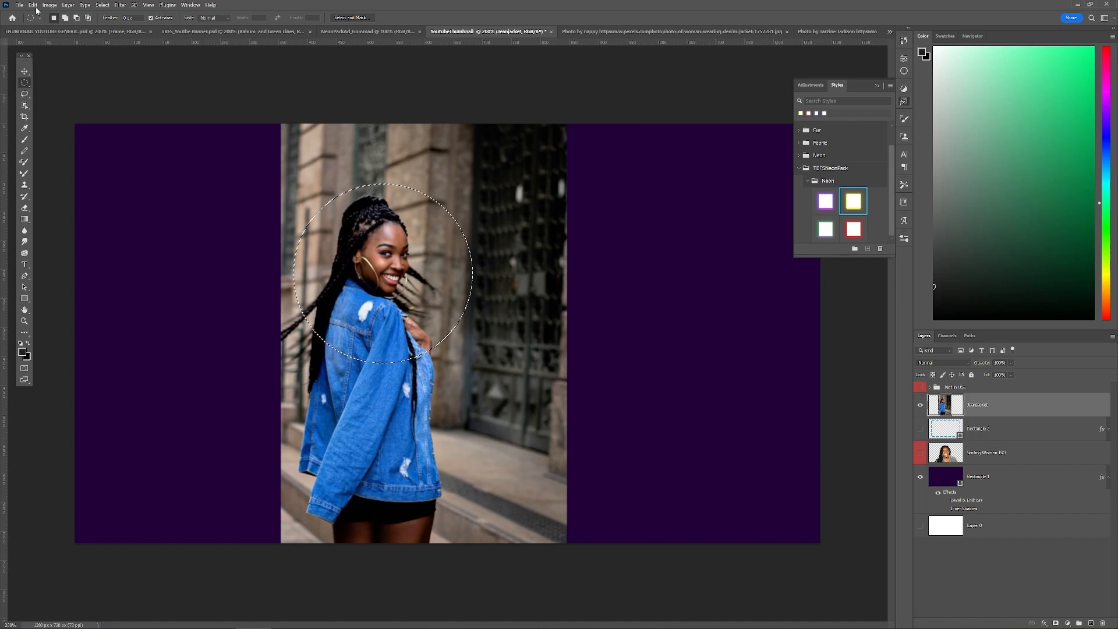
Copy the circular selection and paste it as a new layer named Jean Jacket CIRCLE.
left_click(35, 5)
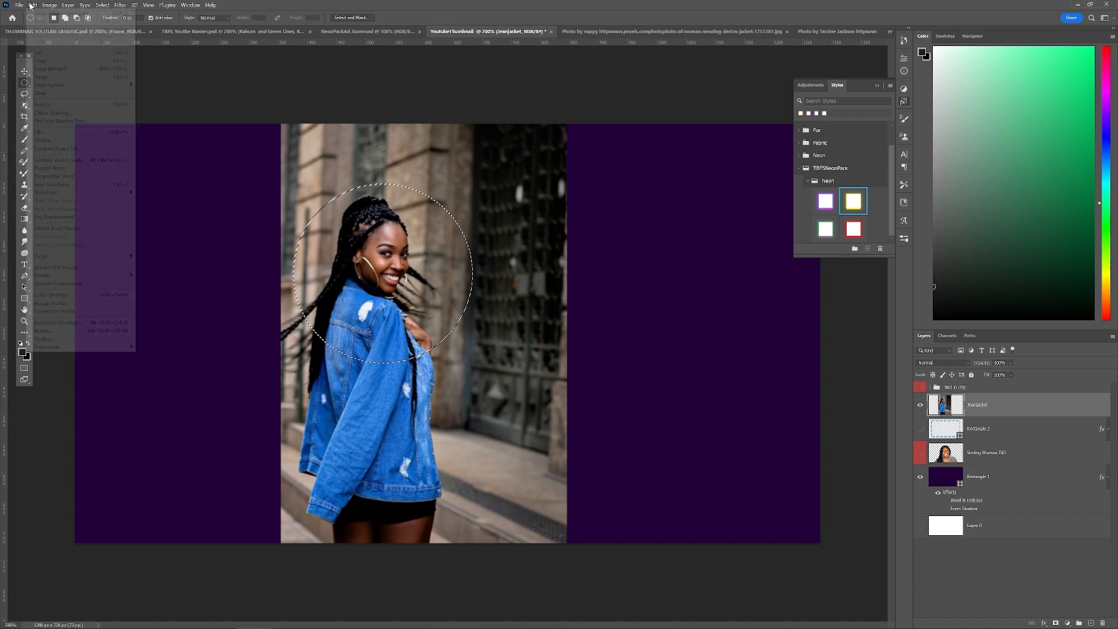
left_click(41, 61)
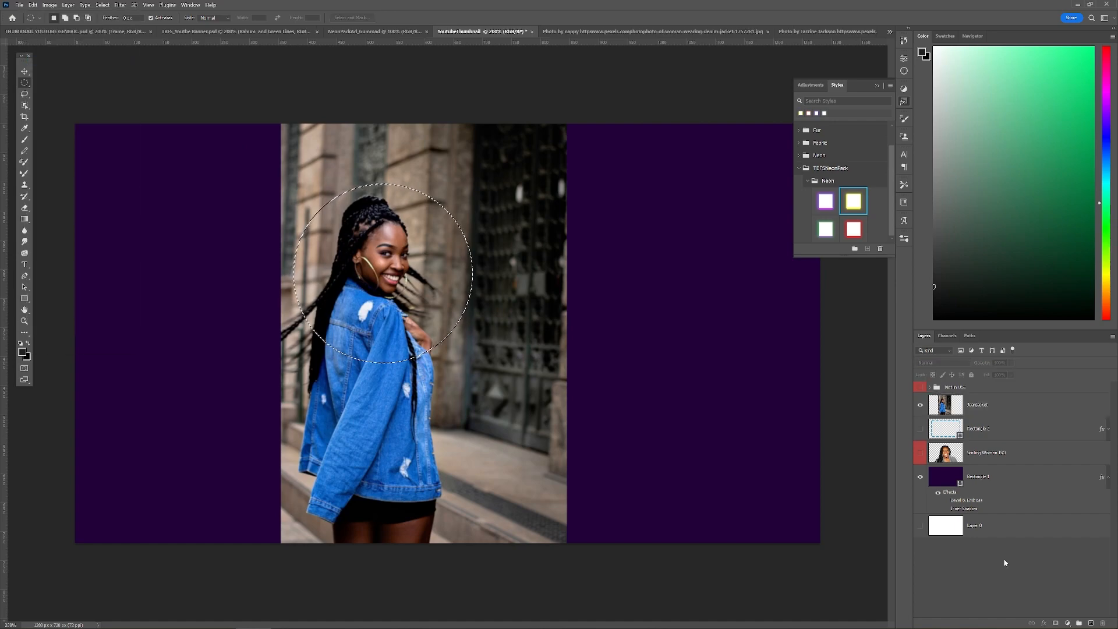
key("ctrl+v")
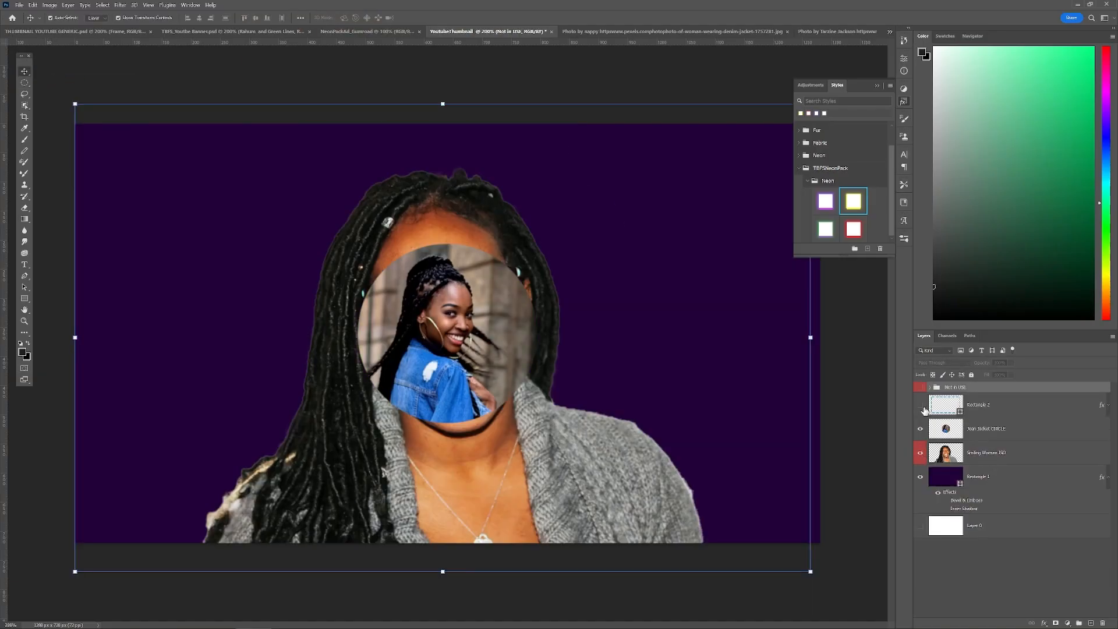
Show the dashed Rectangle 2 frame, then move the circular photo to the frame's right side and the Smiling Woman cutout to the left.
left_click(921, 406)
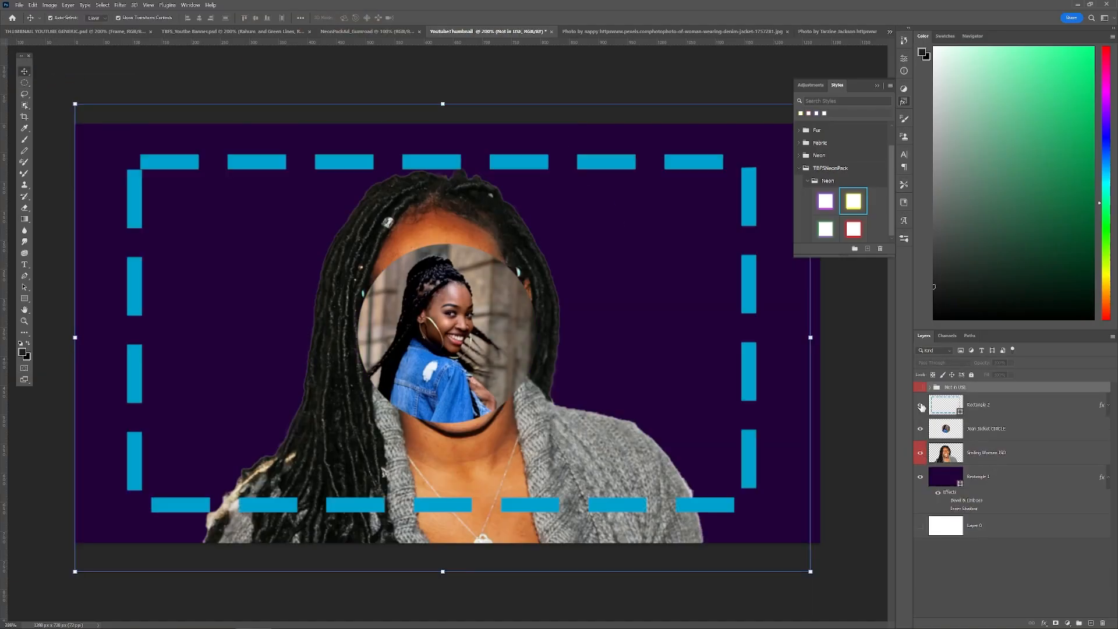
left_click_drag(456, 319, 635, 269)
left_click(418, 376)
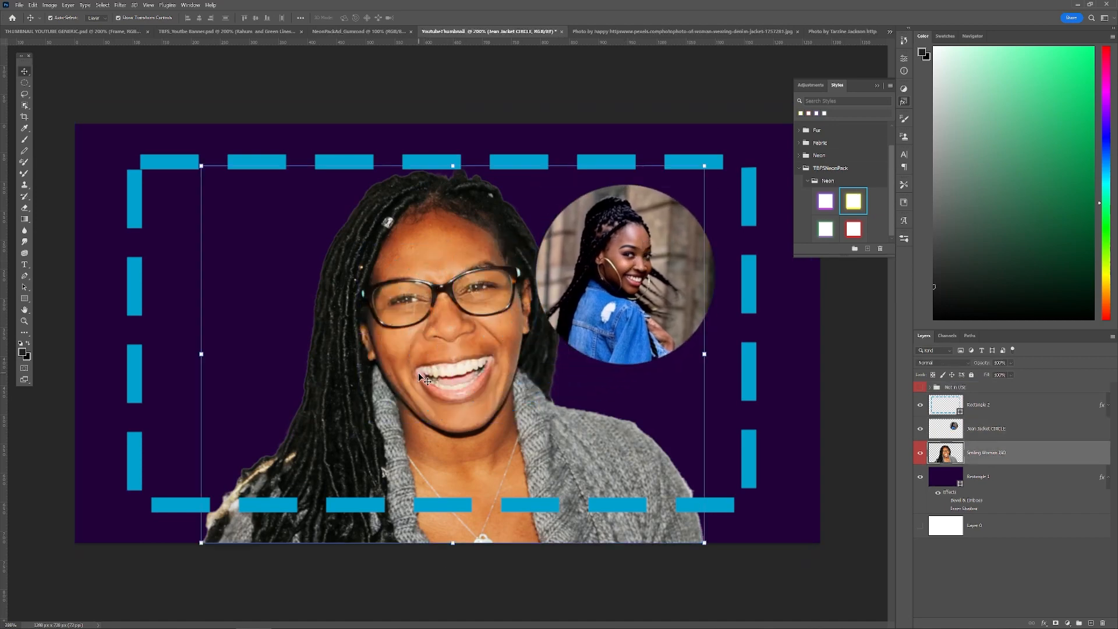
left_click_drag(418, 376, 290, 374)
Scale the Jean Jacket CIRCLE layer to about 146% and fit it inside the upper right of the dashed frame.
left_click(605, 351)
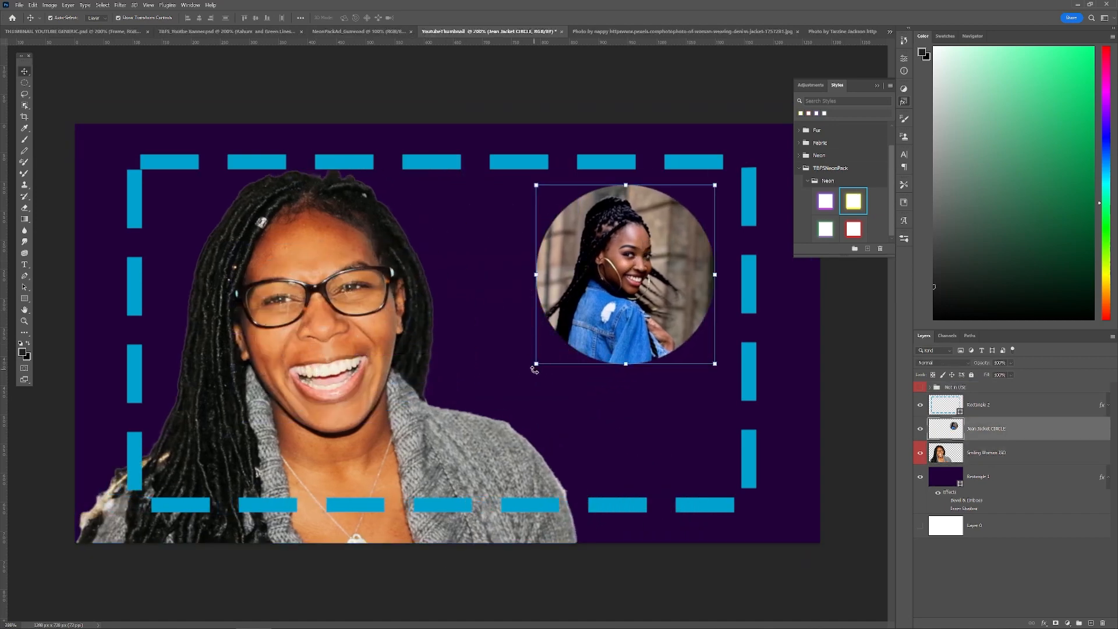
left_click_drag(534, 369, 449, 446)
left_click_drag(580, 359, 571, 349)
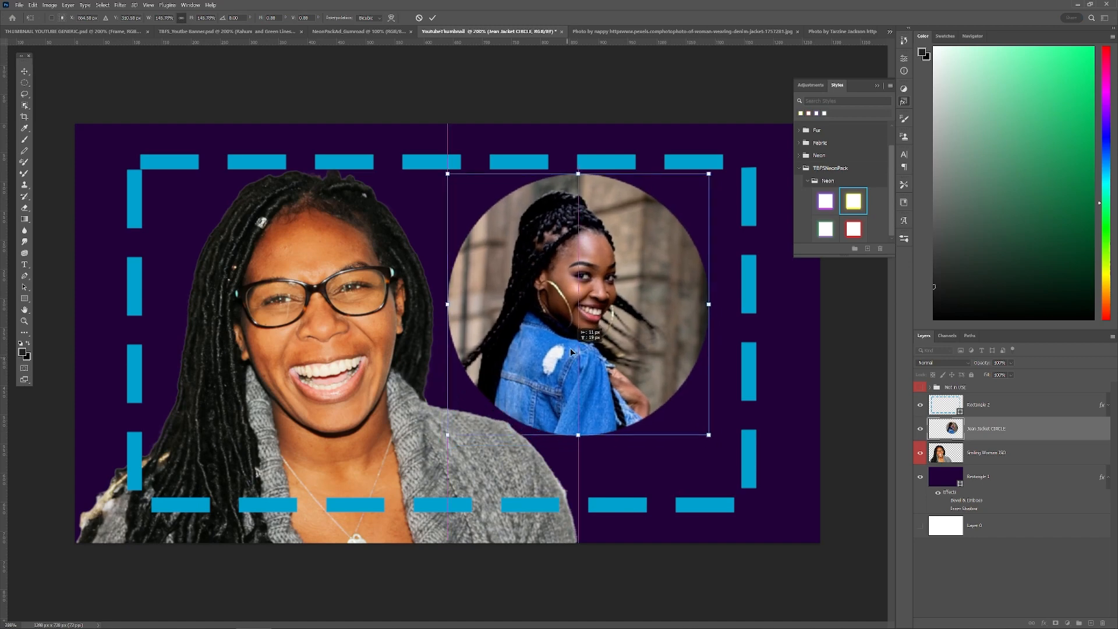
key("Return")
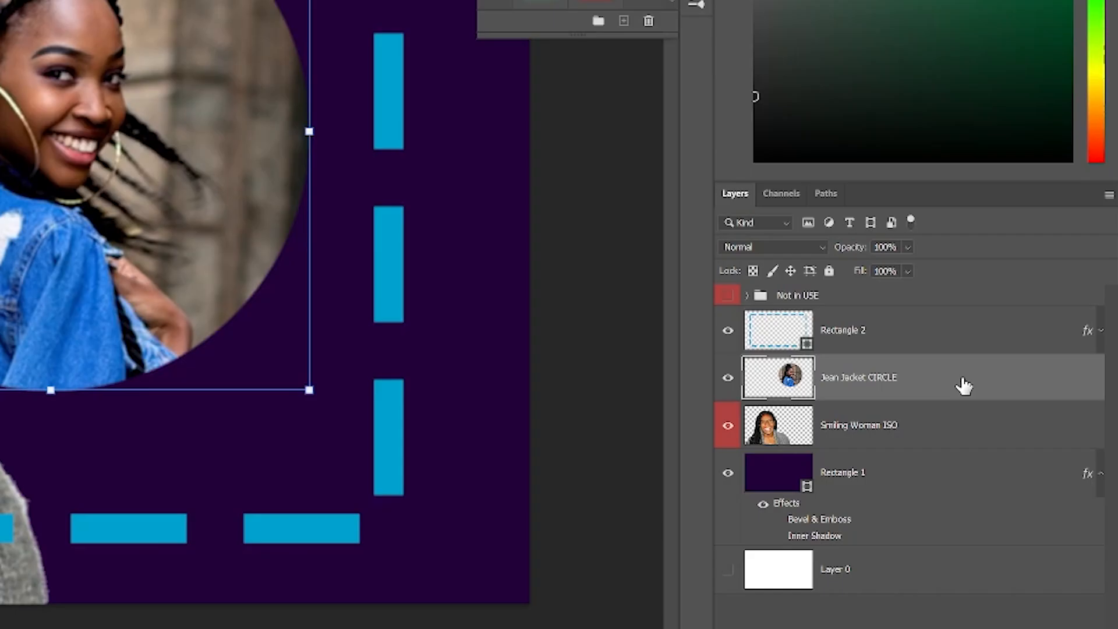
Give Jean Jacket CIRCLE a white Stroke and a black Linear Light Drop Shadow with 16% opacity, 0 px distance, 25% spread and 43 px size.
double_click(964, 386)
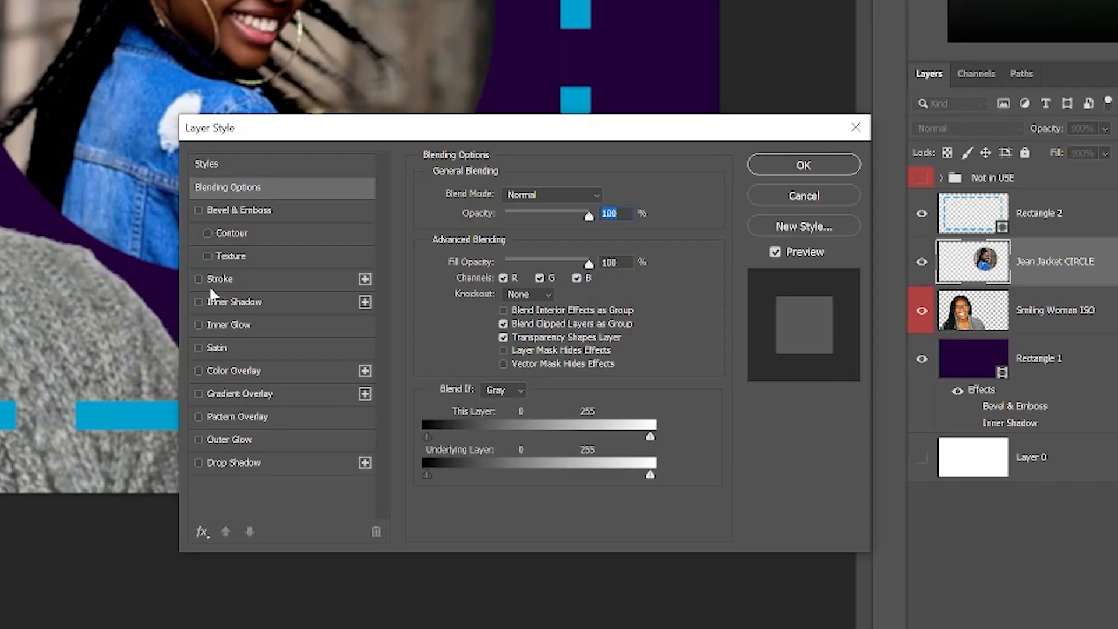
left_click(199, 279)
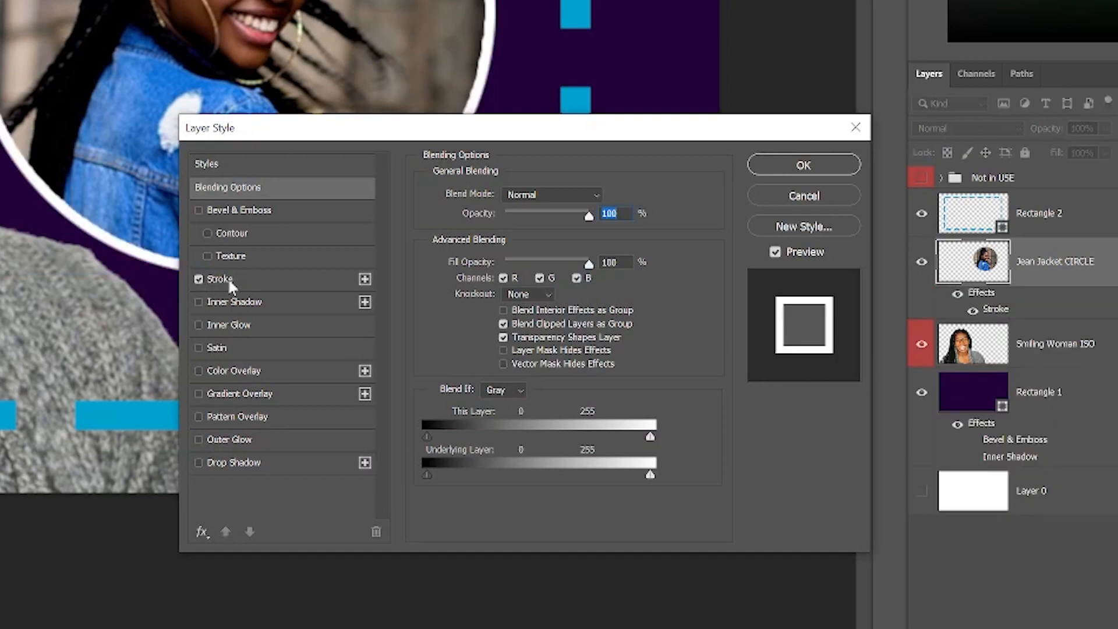
left_click(228, 278)
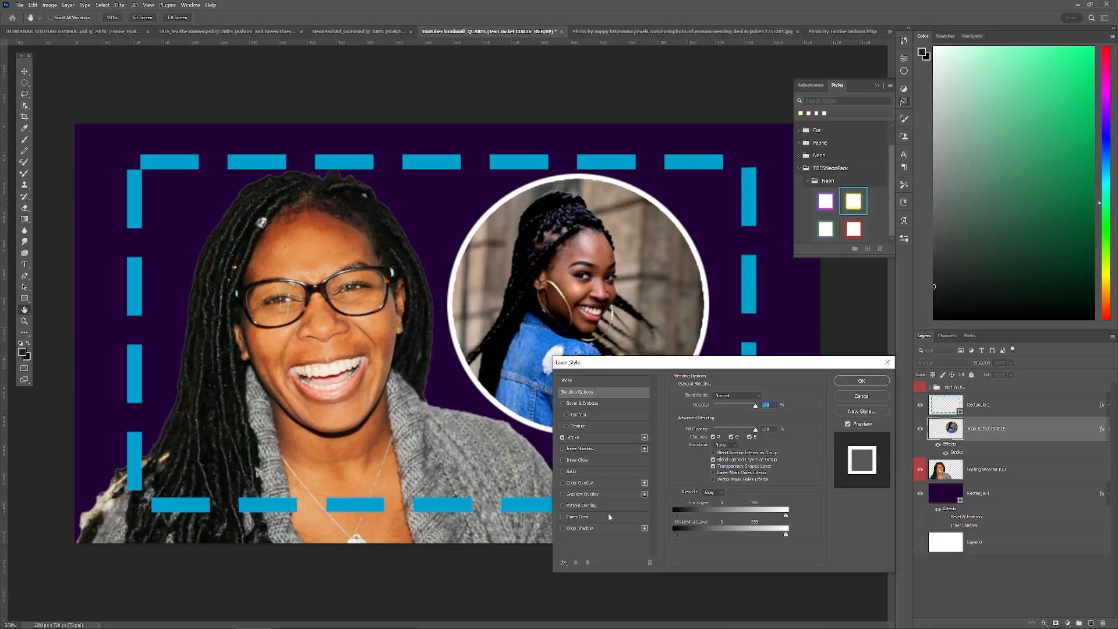
left_click(582, 529)
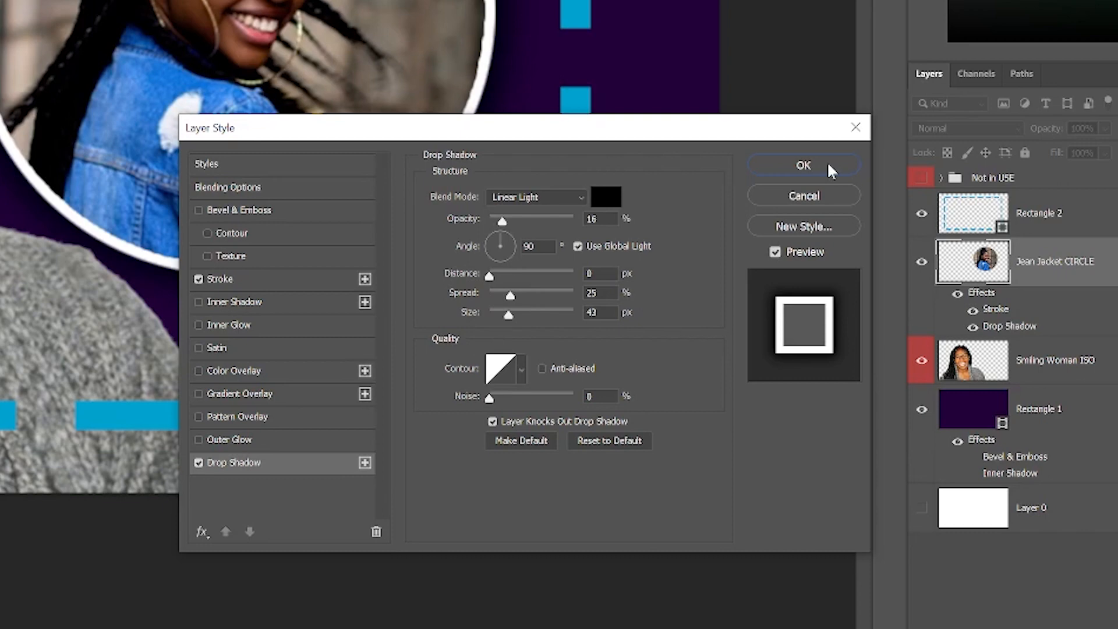
left_click(829, 165)
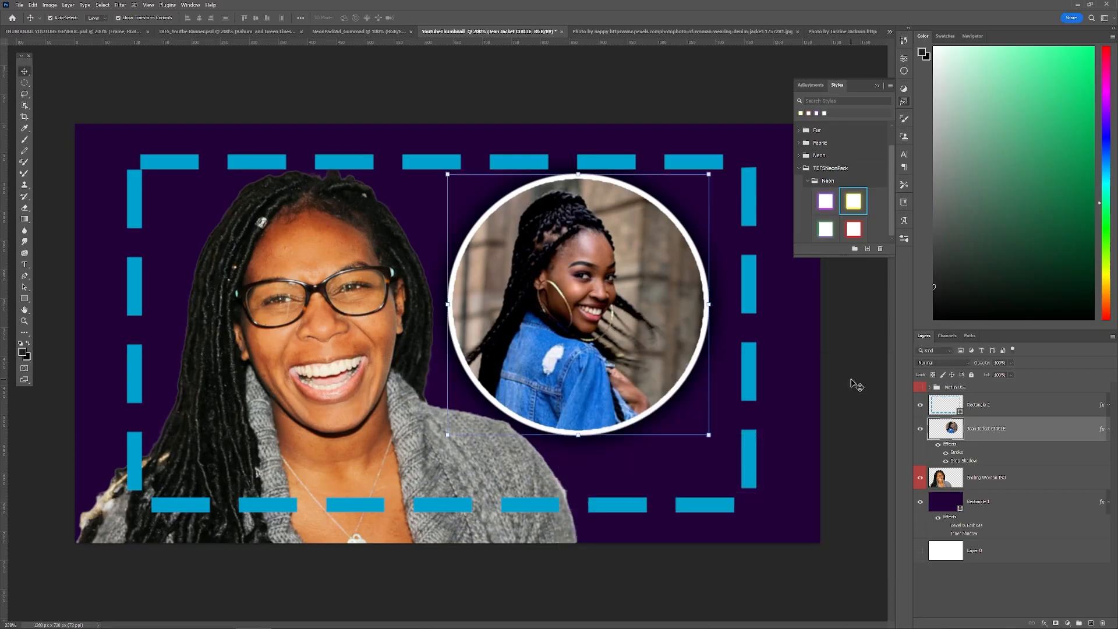
Apply a black Linear Light Drop Shadow to the Smiling Woman ISO layer, using the same settings as the circular photo.
left_click(1095, 364)
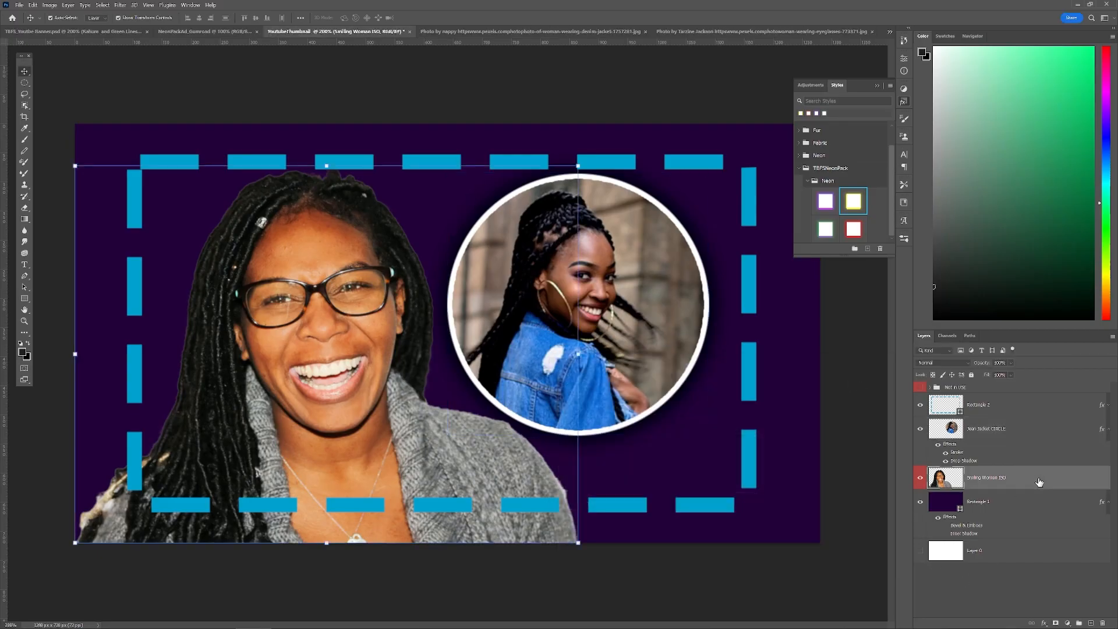
double_click(1040, 482)
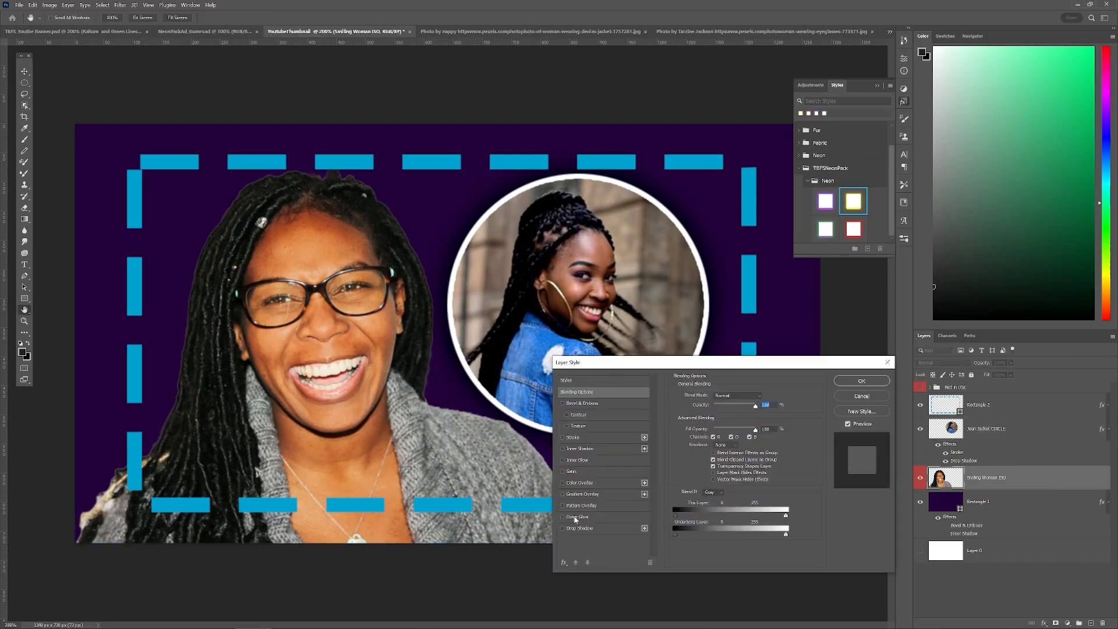
left_click(569, 529)
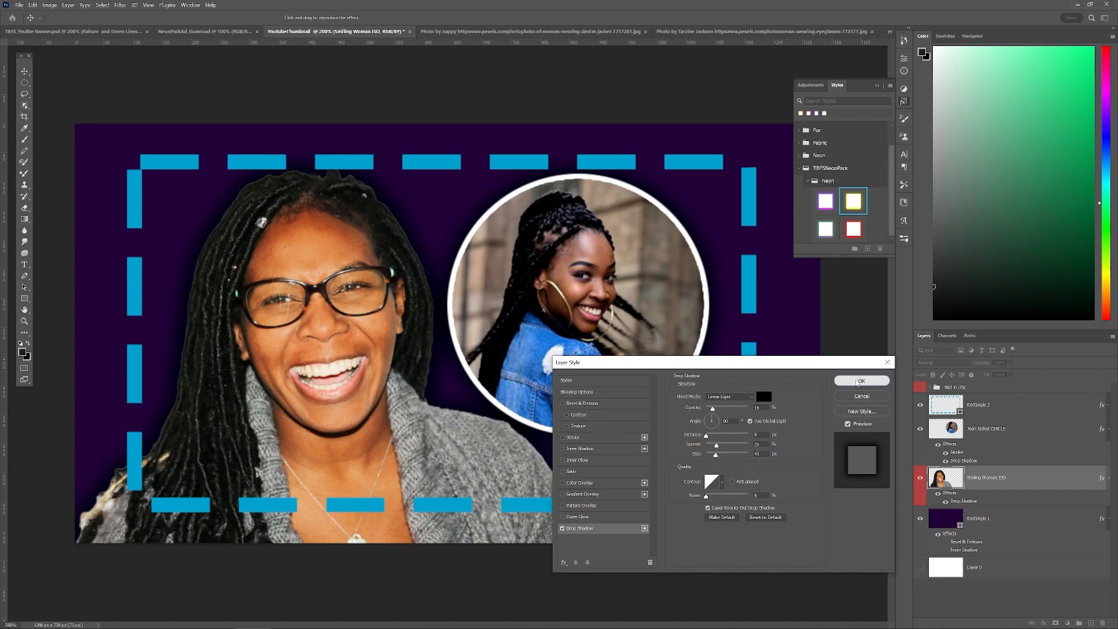
left_click(860, 382)
left_click_drag(853, 229, 559, 291)
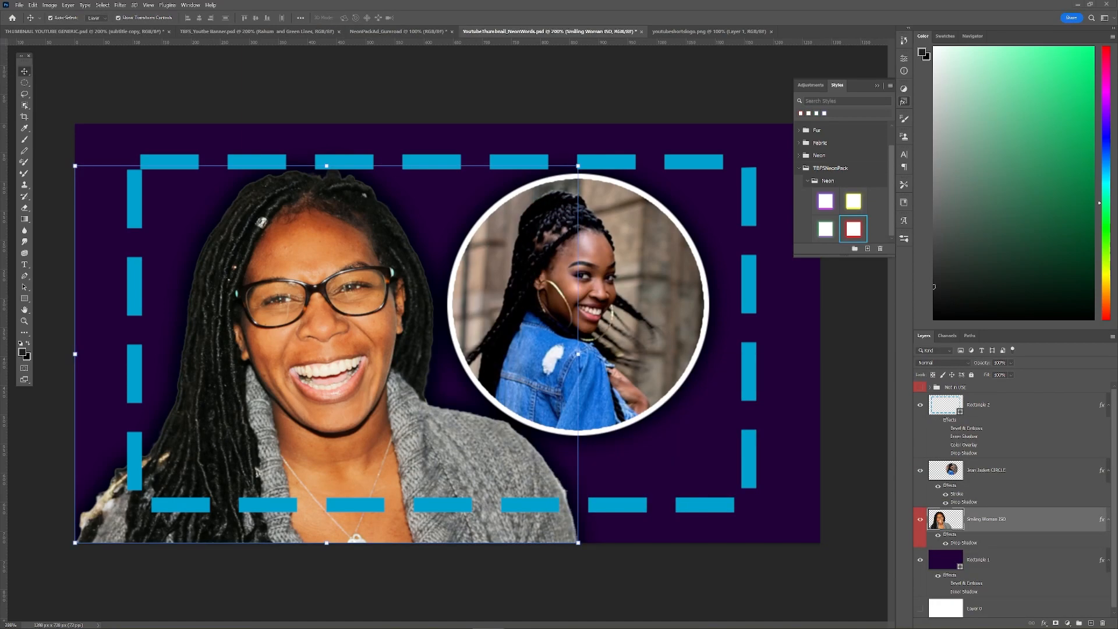
Adjust the Smiling Woman ISO layer's contrast with an S-shaped RGB curve that darkens the shadows and lifts the highlights.
left_click(1025, 474)
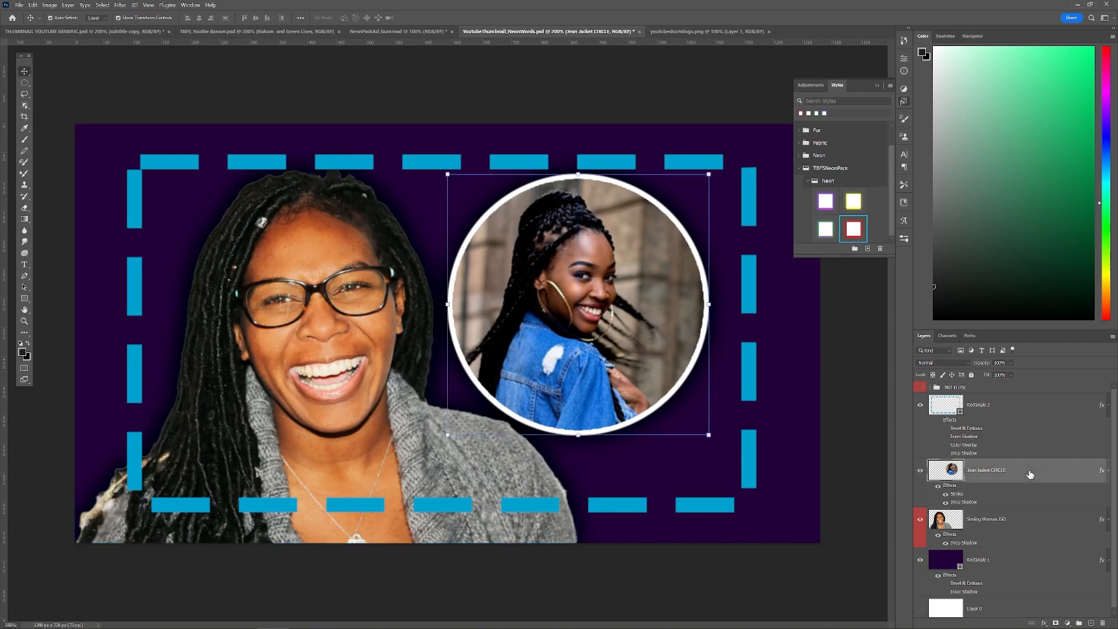
left_click(1018, 526)
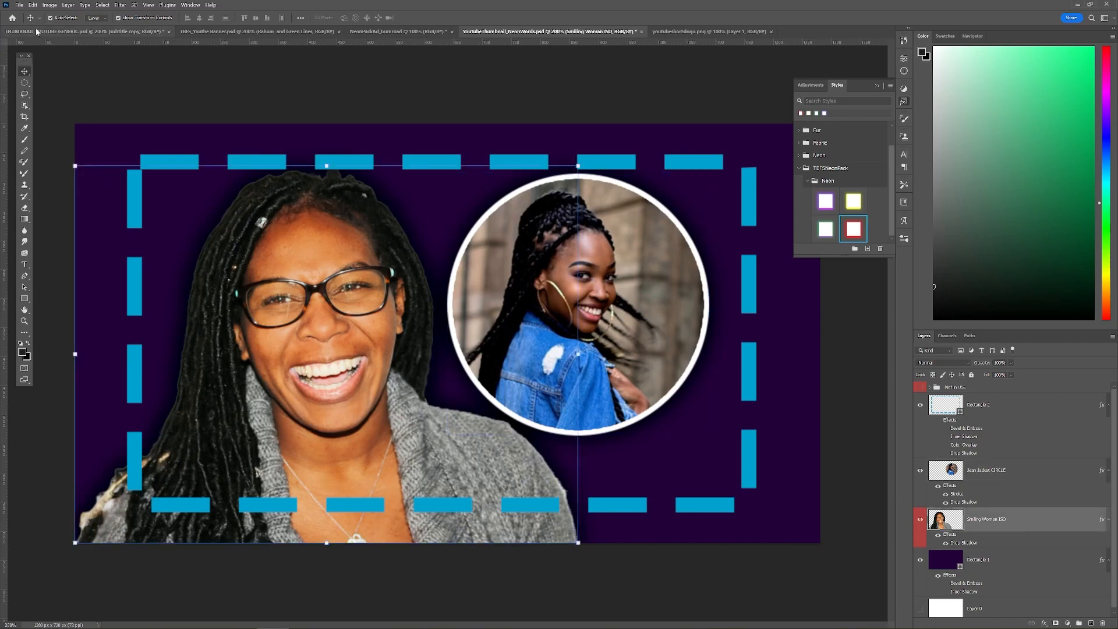
left_click(50, 5)
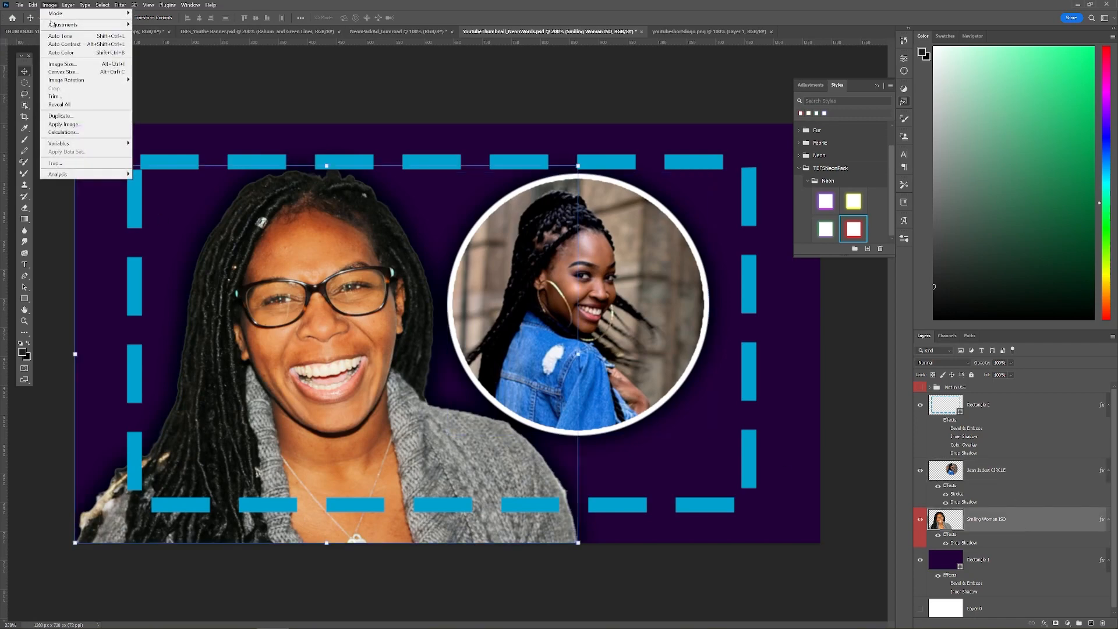
mouse_move(59, 18)
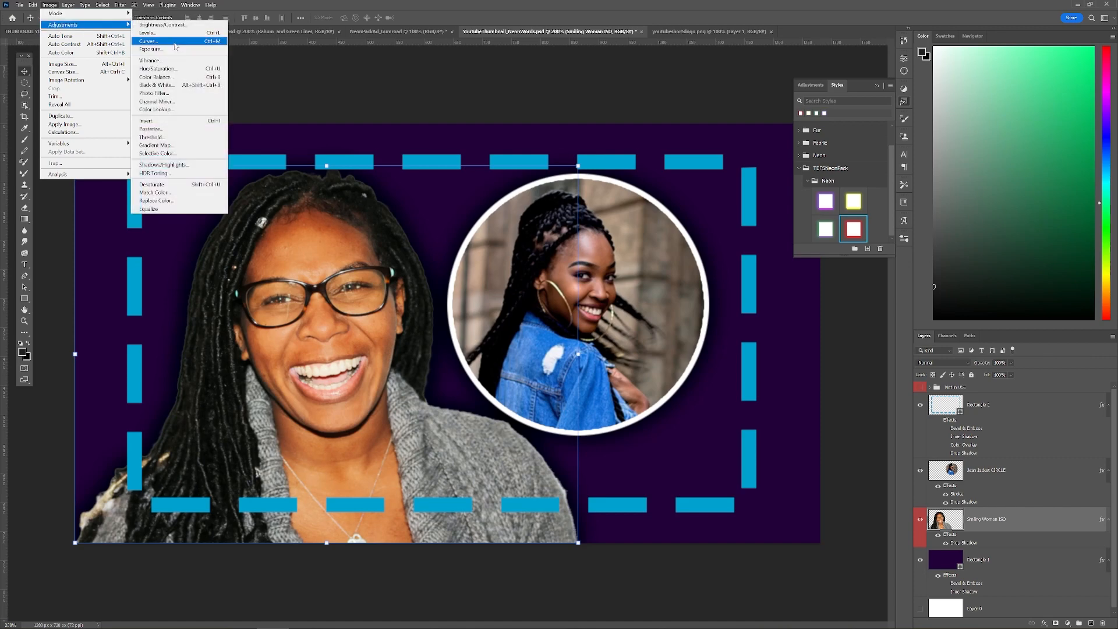
left_click(153, 41)
left_click_drag(562, 444, 561, 451)
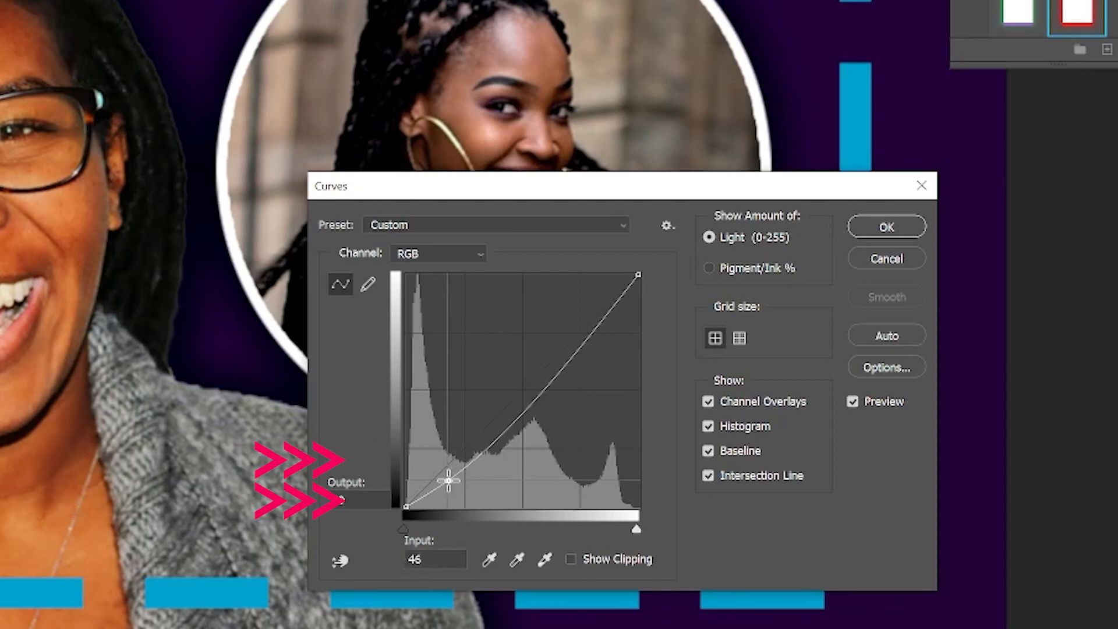
left_click_drag(474, 455, 469, 451)
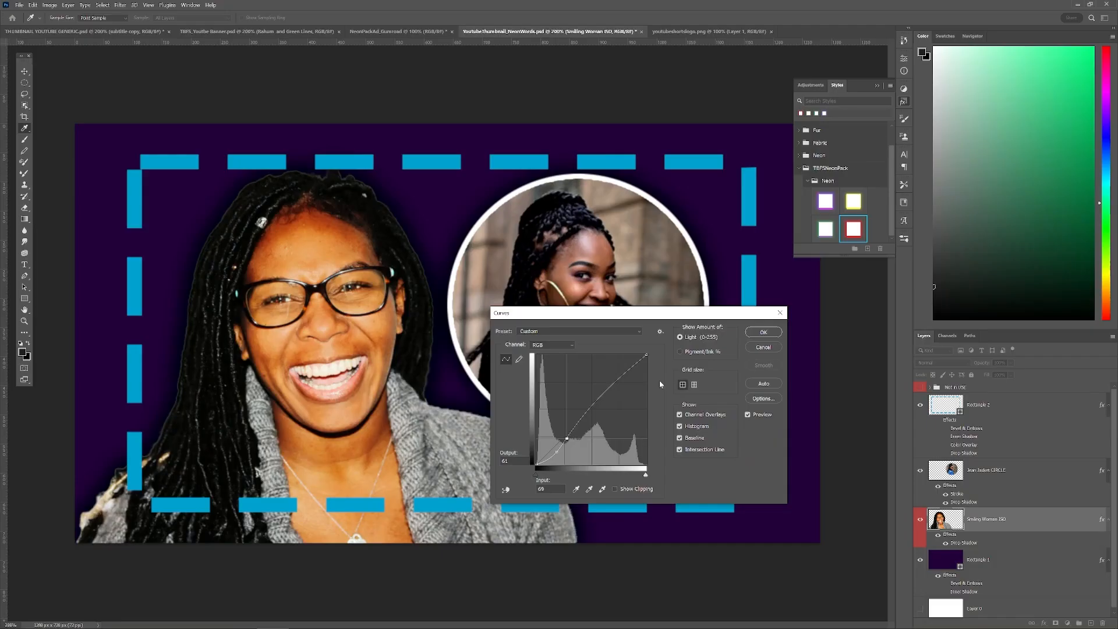
left_click(758, 333)
Apply a Curves adjustment to the Jean Jacket CIRCLE layer, slightly lowering the RGB curve at input 95 to output 91.
left_click(50, 5)
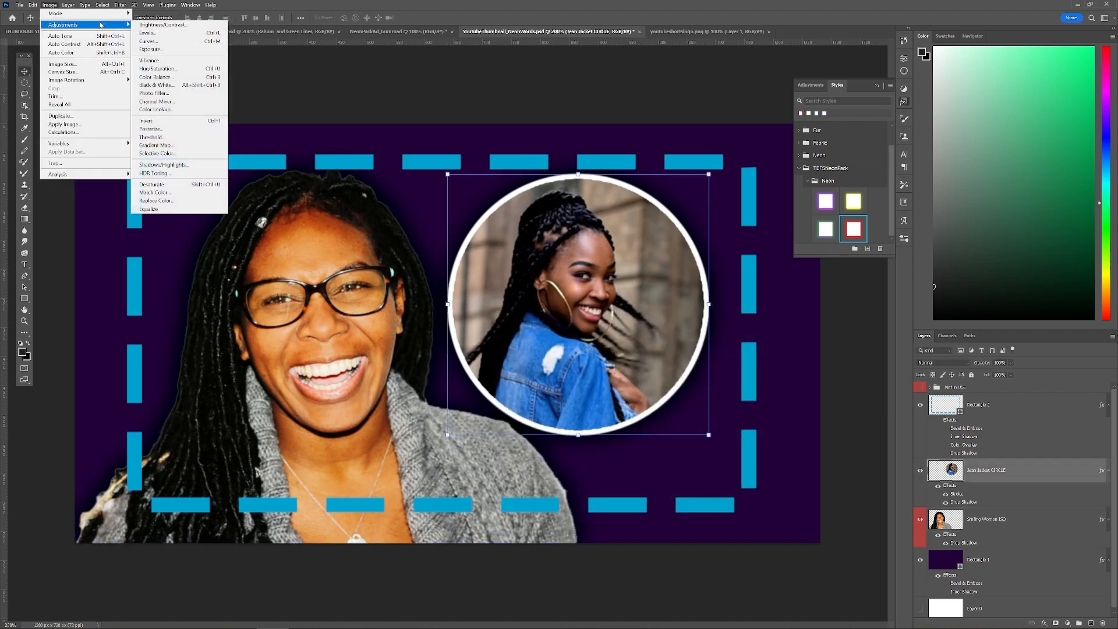
left_click(153, 44)
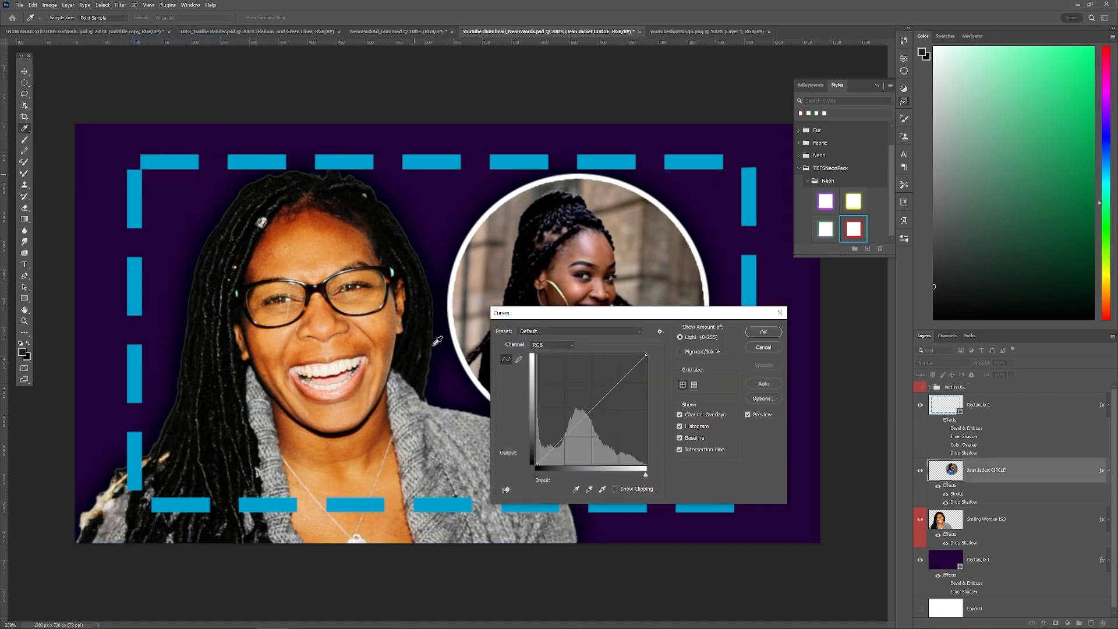
left_click_drag(524, 313, 228, 367)
mouse_move(282, 477)
left_mouse_down()
mouse_move(283, 489)
mouse_move(281, 478)
left_mouse_up()
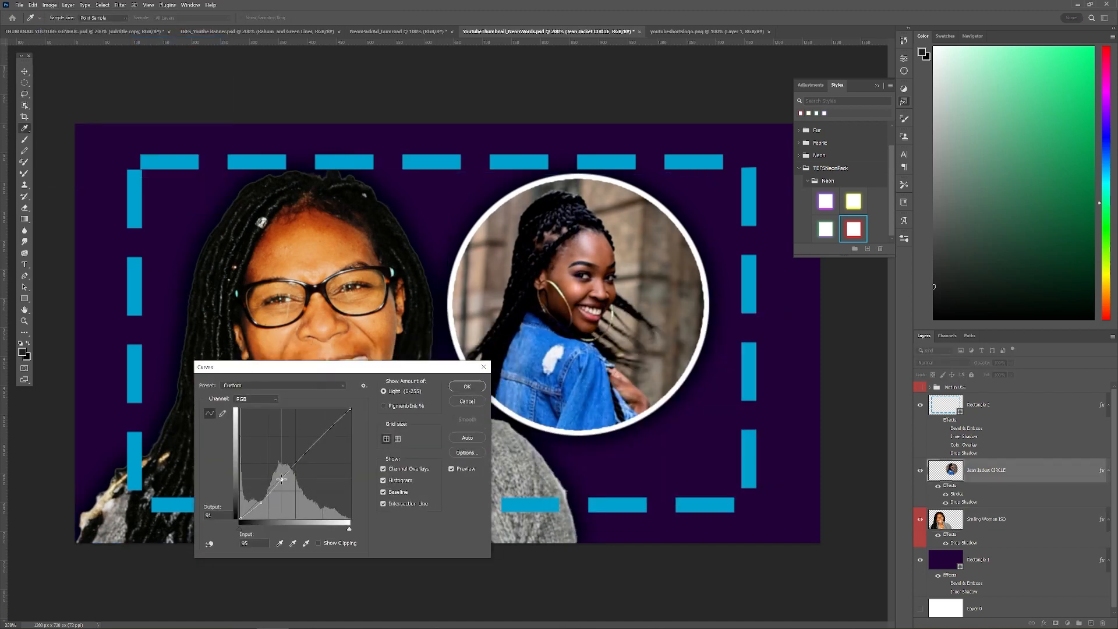
left_click(467, 386)
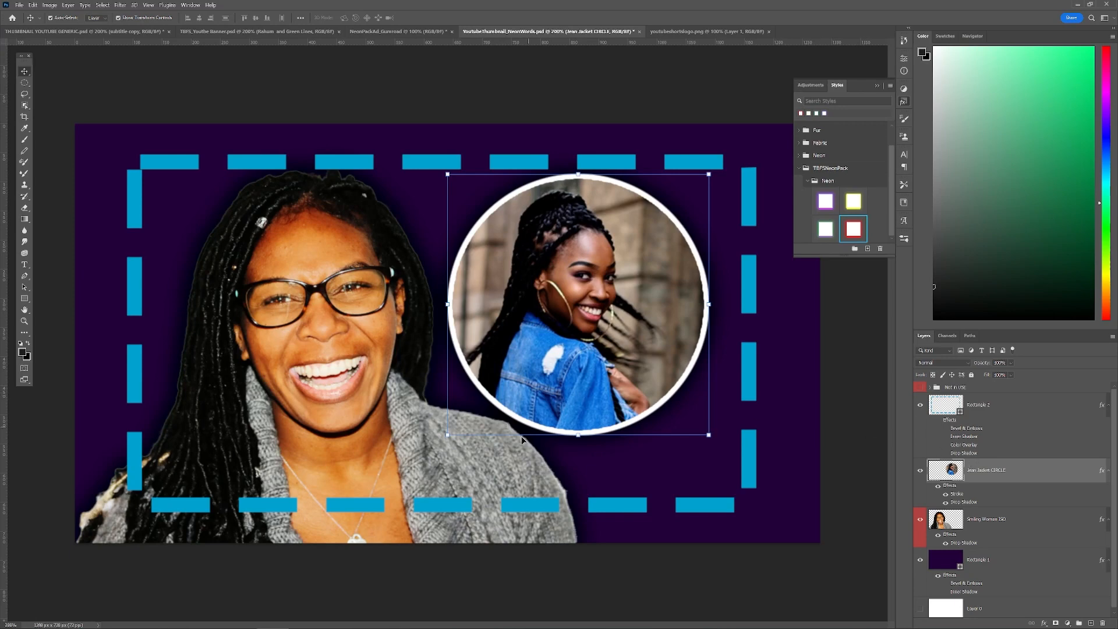
Add the white text GOOD between the smiling woman and the circular photo.
left_click(24, 266)
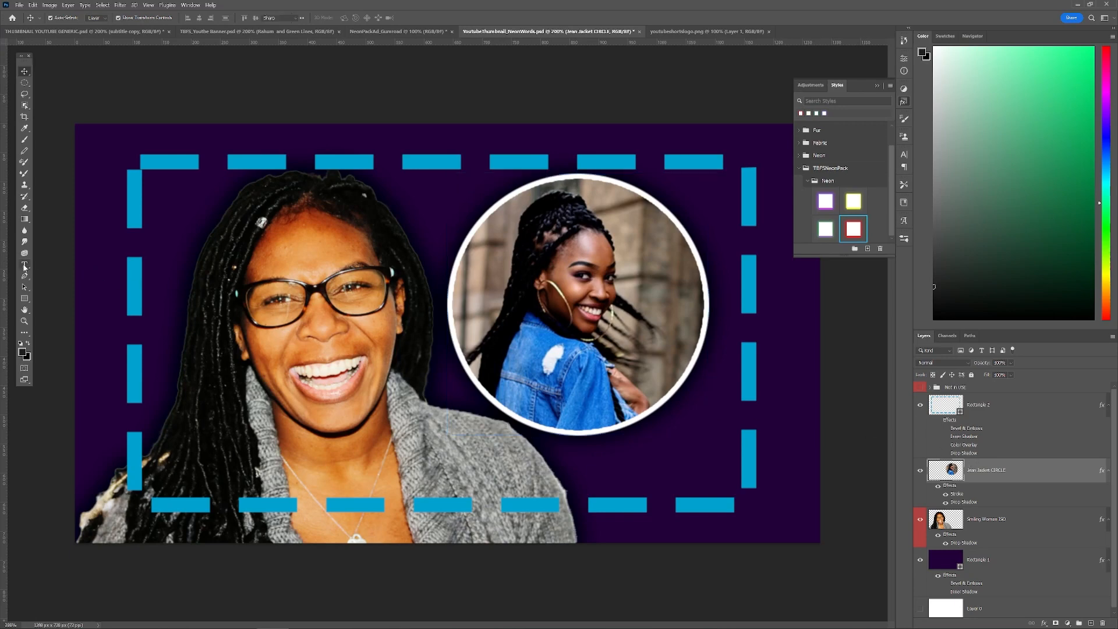
left_click(463, 397)
type("GO")
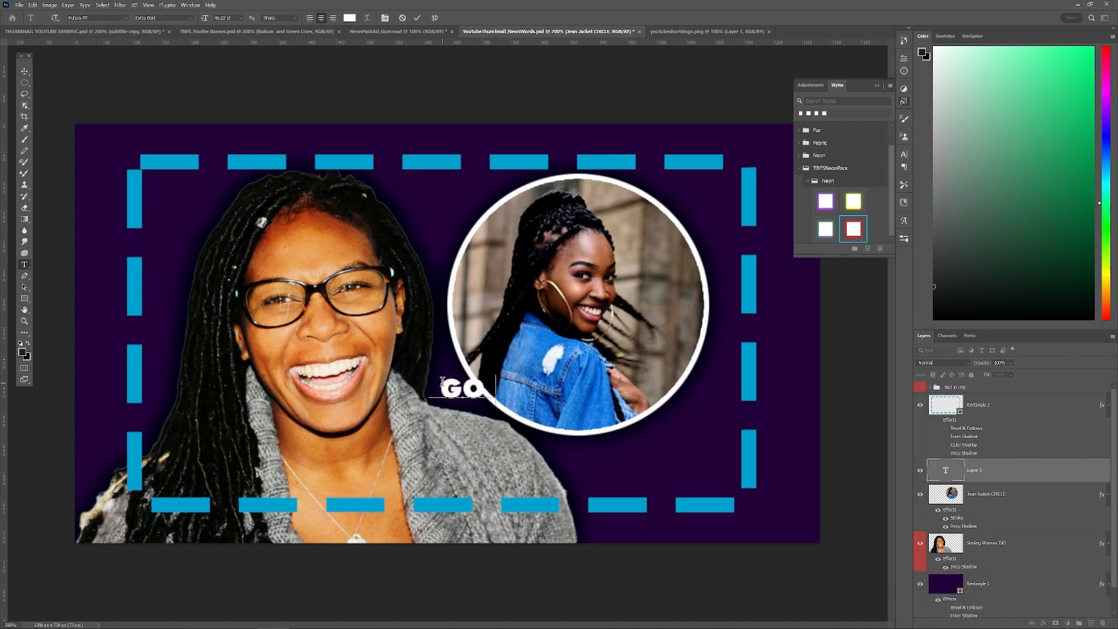
type("OD")
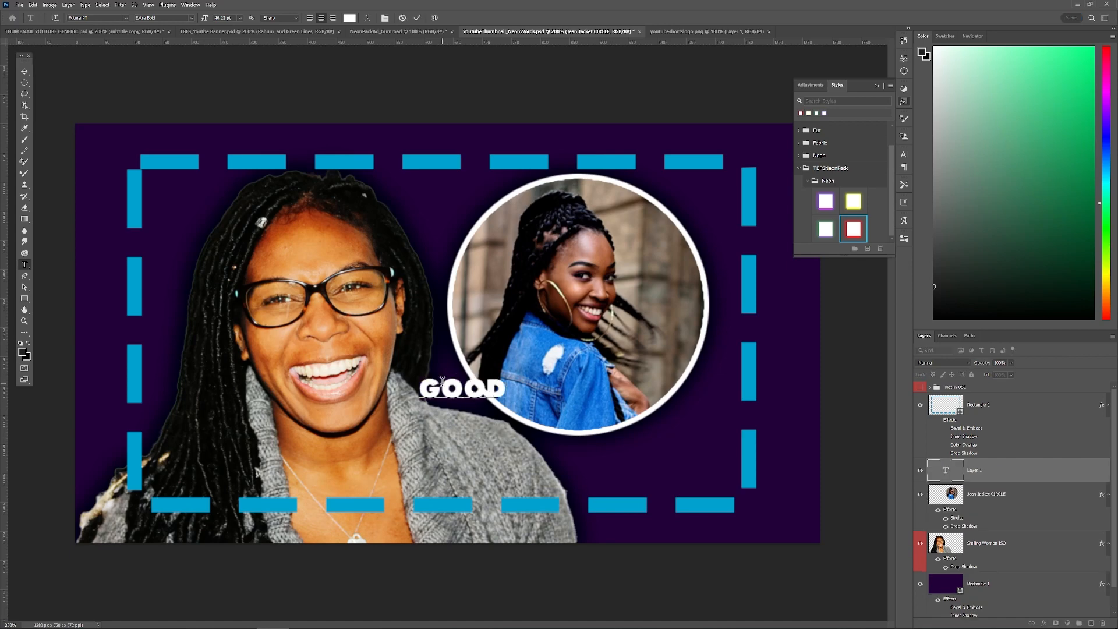
left_click(1027, 436)
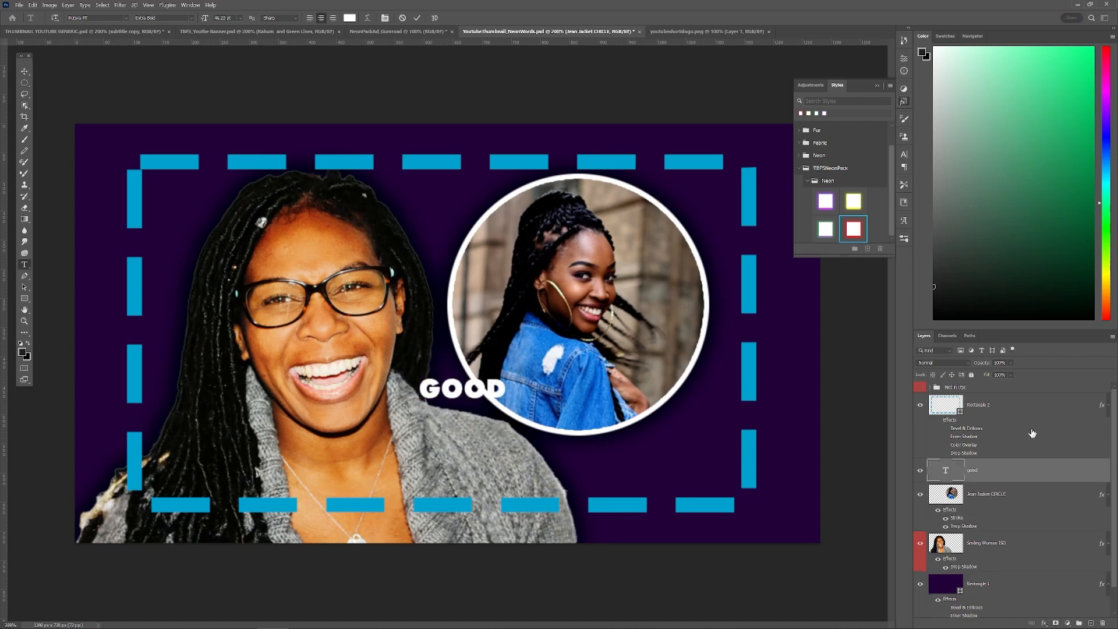
Duplicate the good text layer within the same document and name the copy riddance.
left_click(1014, 471)
key("v")
right_click(1014, 470)
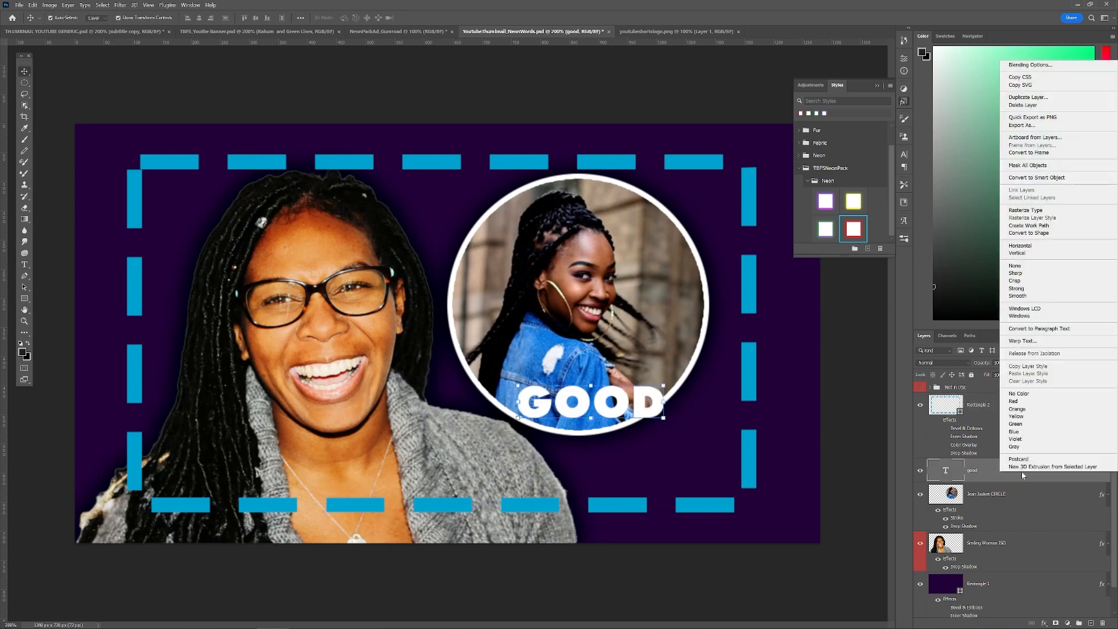
left_click(1028, 97)
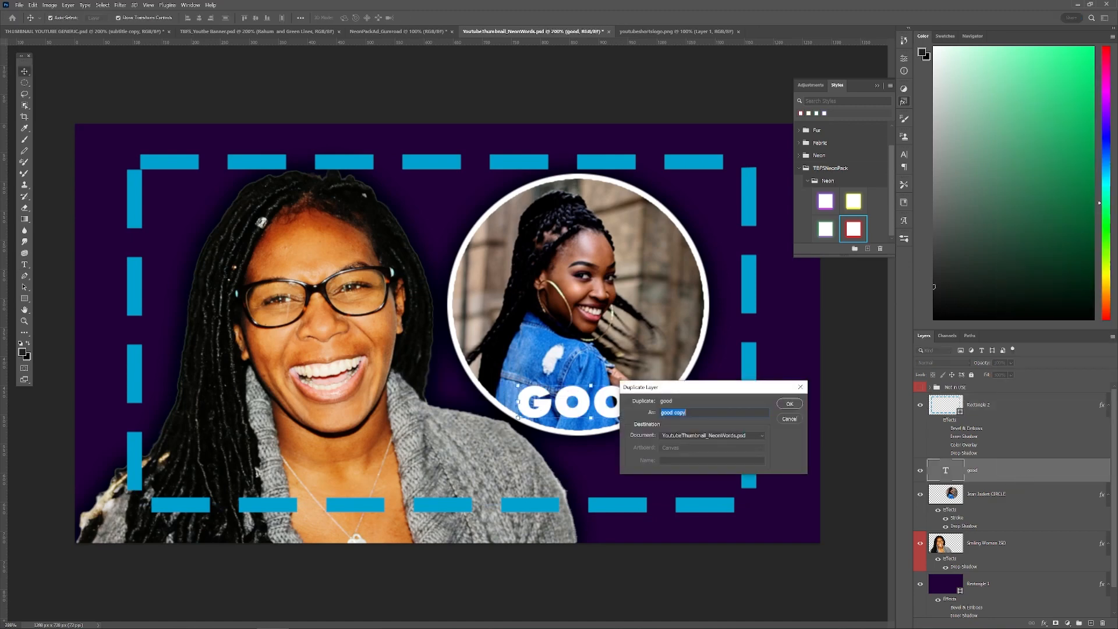
type("riddance")
left_click(789, 404)
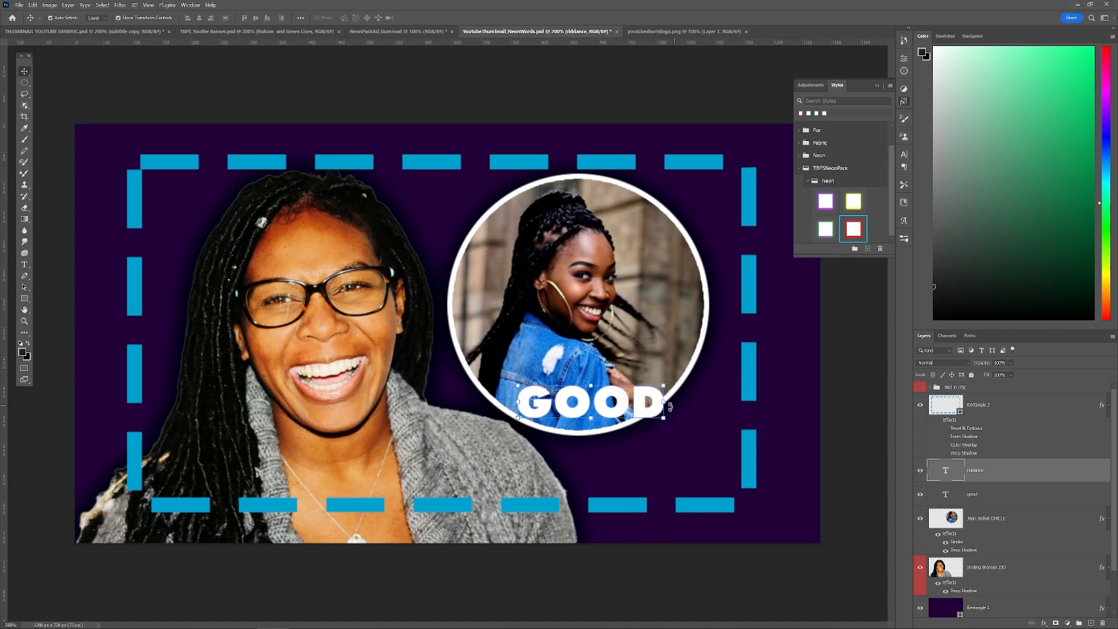
Move the riddance text copy straight down so it sits just beneath the word GOOD.
key("shift+Down")
key("shift+Down")
key("shift+Down")
key("shift+Down")
key("shift+Down")
key("shift+Down")
key("shift+Down")
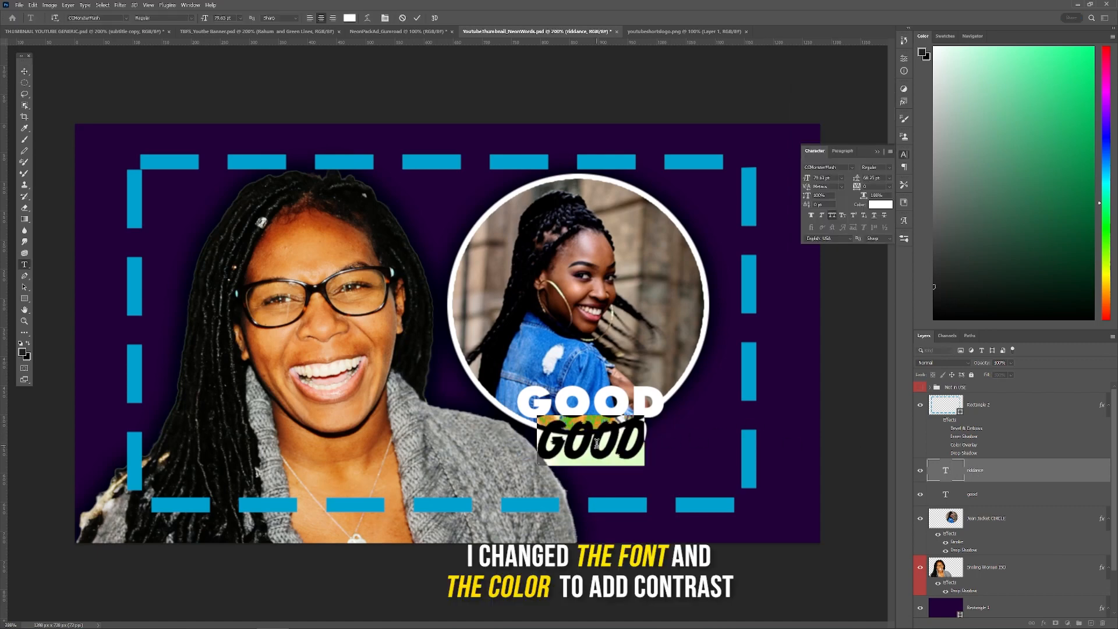
Replace the wording of the riddance text layer with RIDDANCE!
left_click(597, 444)
key("ctrl+a")
type("riddance")
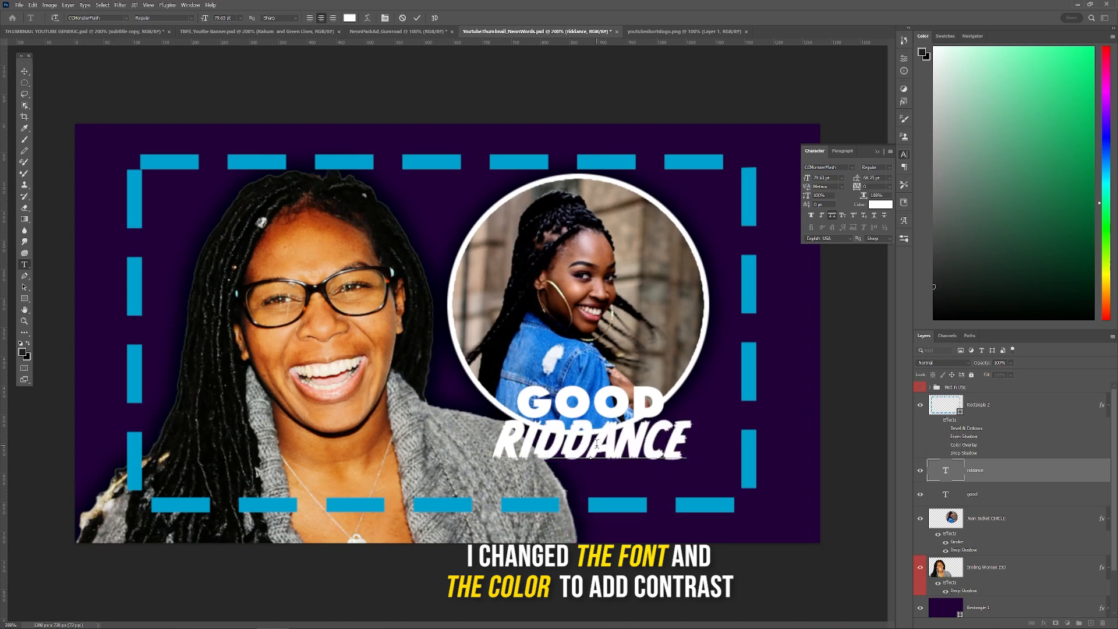
type("!")
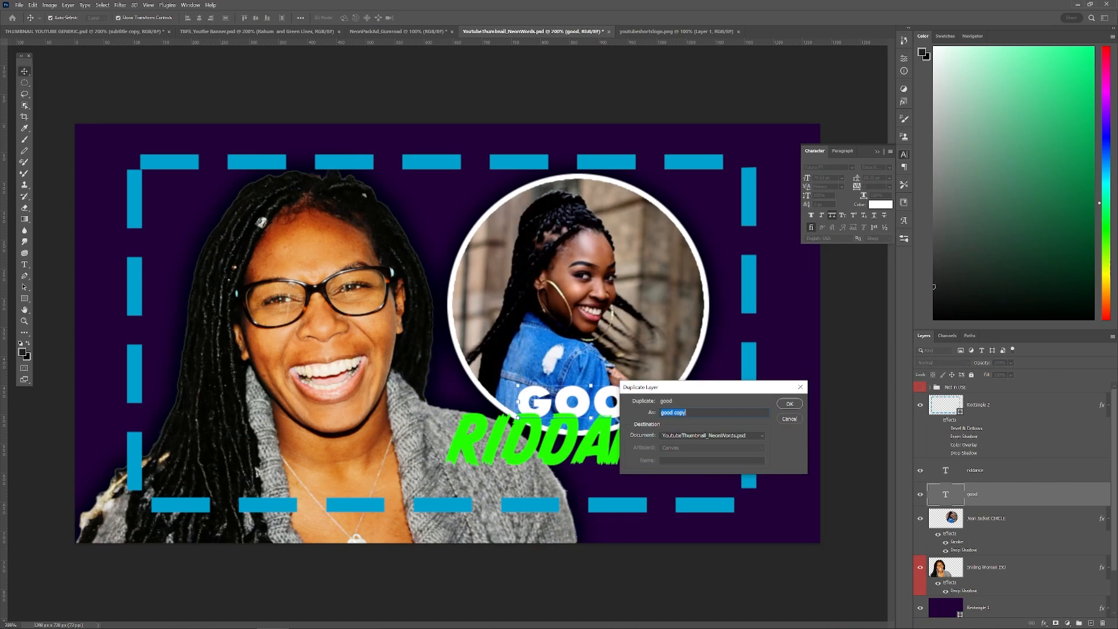
Duplicate the good text layer as Quote and move the copy onto the smiling woman, below her face.
type("Quote")
left_click(796, 408)
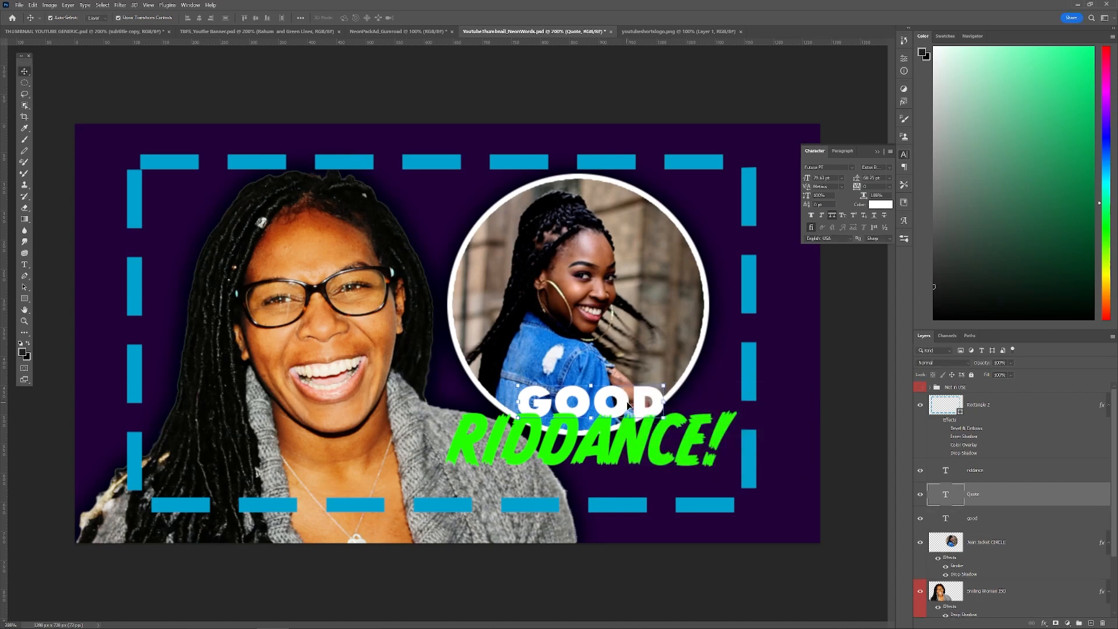
left_click_drag(627, 404, 315, 440)
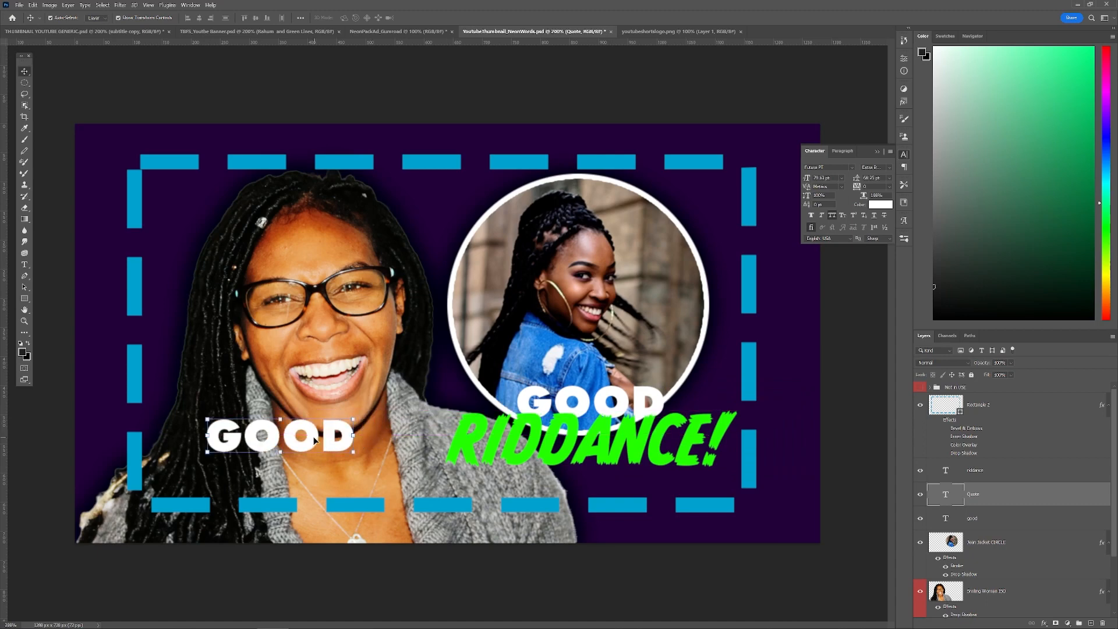
Replace the Quote layer's text with the two lines “I’M HAPPIER and WITHOUT HIM!”.
double_click(308, 440)
type("“I’M HAPPIER")
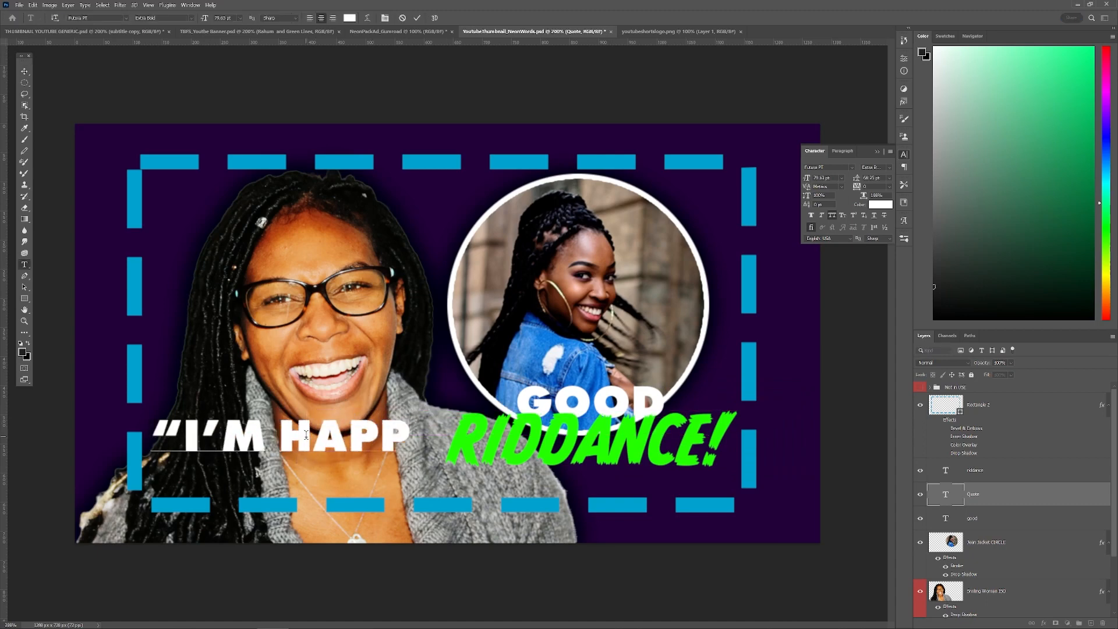
key("Return")
type("WITHOUT HIM!”")
key("ctrl+Return")
Scale the quote down and position it across the smiling woman's chest, just above the bottom dashes of the frame.
key("ctrl+t")
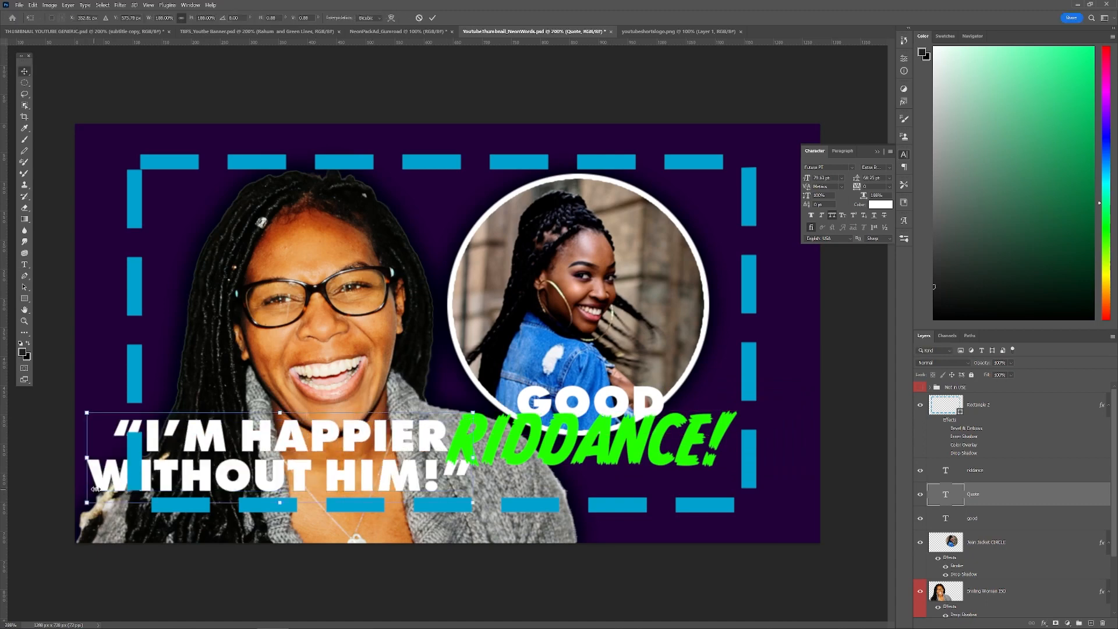
left_click_drag(92, 477, 249, 476)
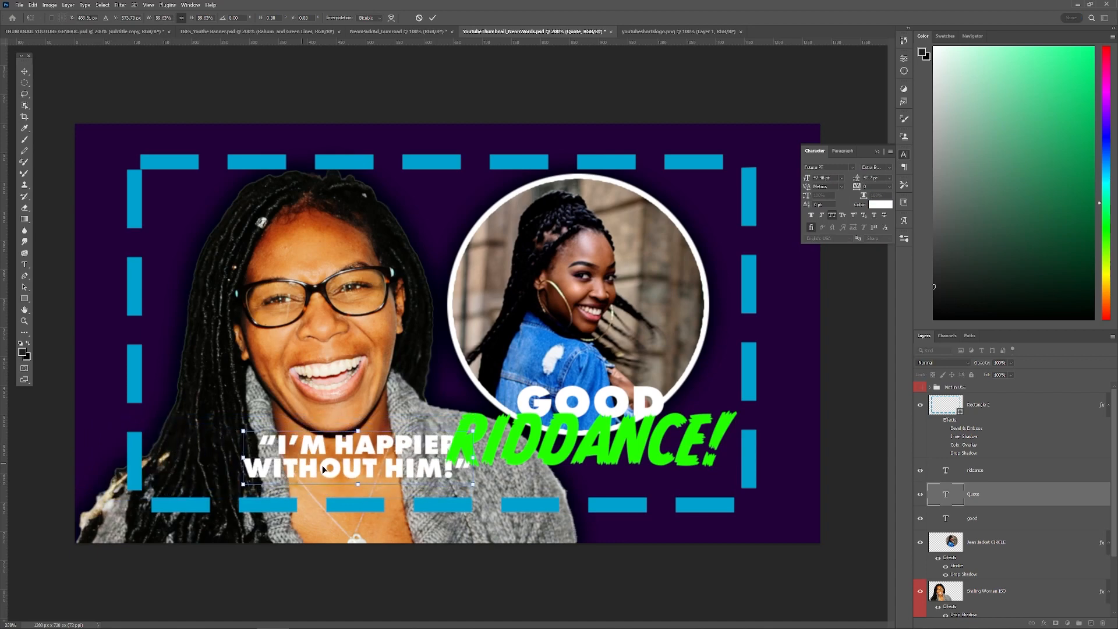
left_click_drag(336, 470, 278, 477)
left_click_drag(184, 492, 198, 488)
key("Return")
Rotate the RIDDANCE! text slightly counterclockwise so it slopes upward to the right.
left_click(588, 443)
key("ctrl+t")
left_click_drag(748, 407, 745, 394)
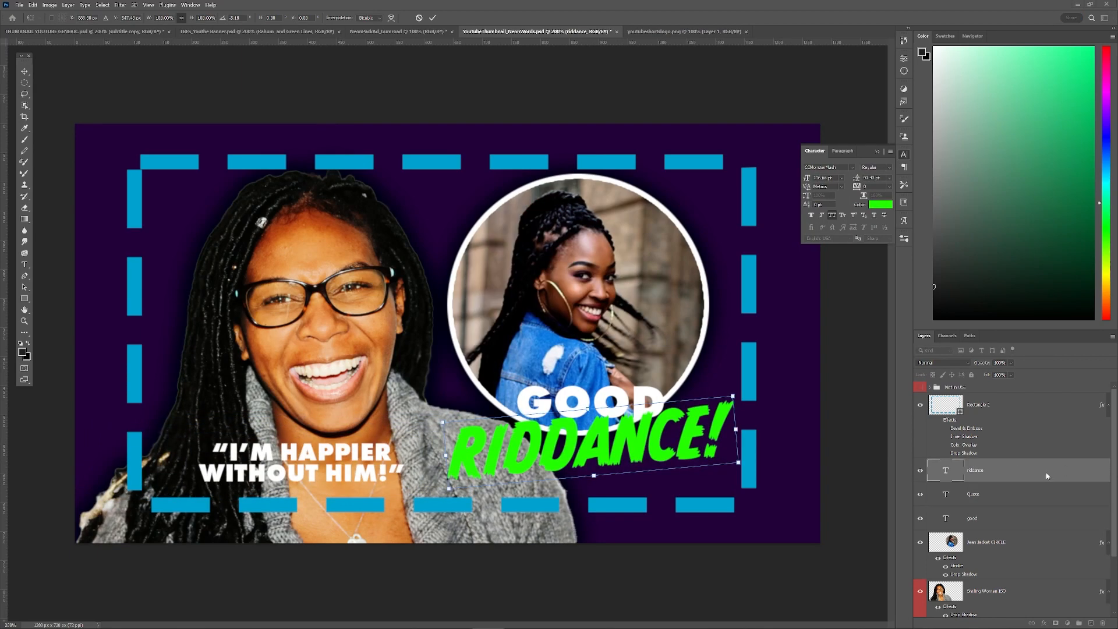
Apply a Linear Light Drop Shadow to the good text layer and change the shadow colour to black.
left_click(1040, 523)
double_click(1040, 524)
left_click(580, 528)
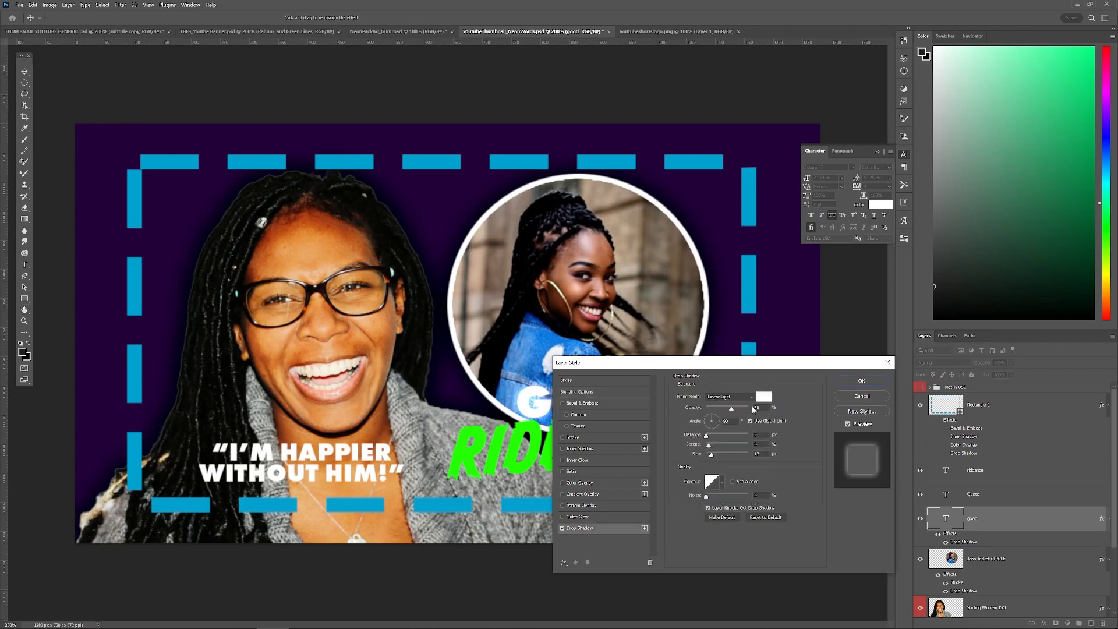
left_click(761, 398)
left_click(742, 411)
key("Return")
left_click(849, 385)
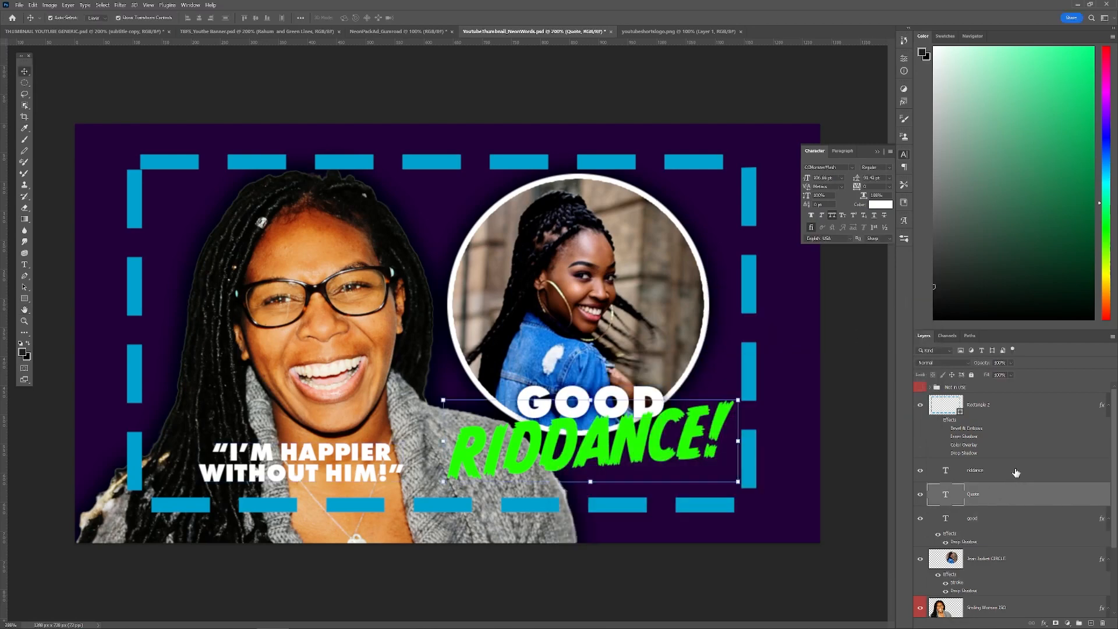
Apply the same black Linear Light Drop Shadow to the riddance text layer.
left_click(1038, 471)
double_click(980, 472)
left_click(580, 528)
left_click(861, 380)
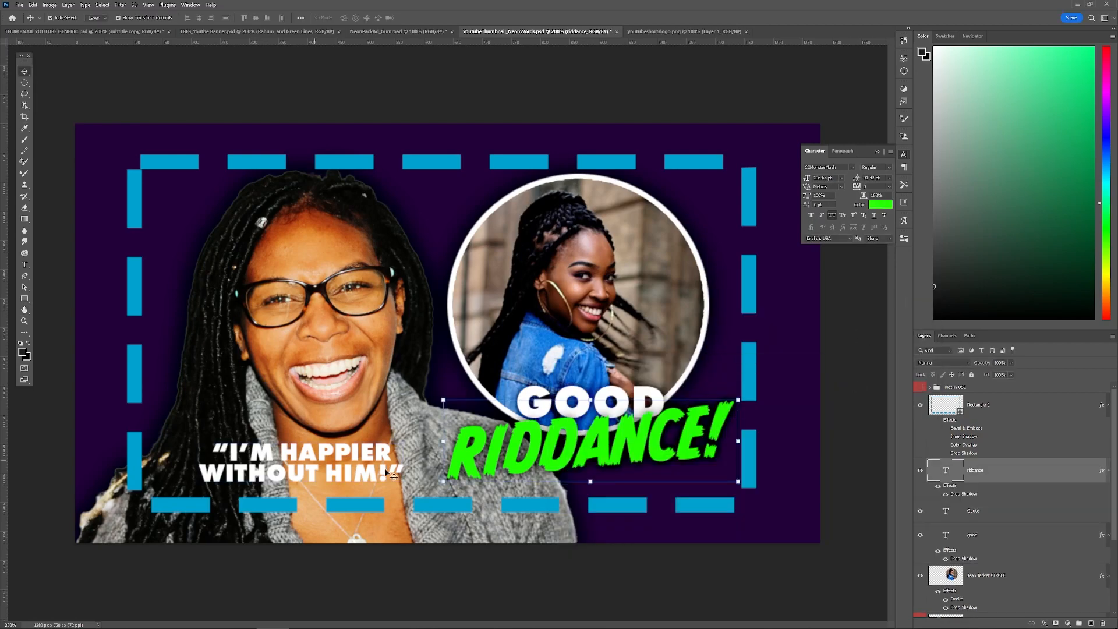
Apply the same black Linear Light Drop Shadow to the Quote text layer.
left_click(1043, 513)
double_click(1043, 515)
left_click(580, 529)
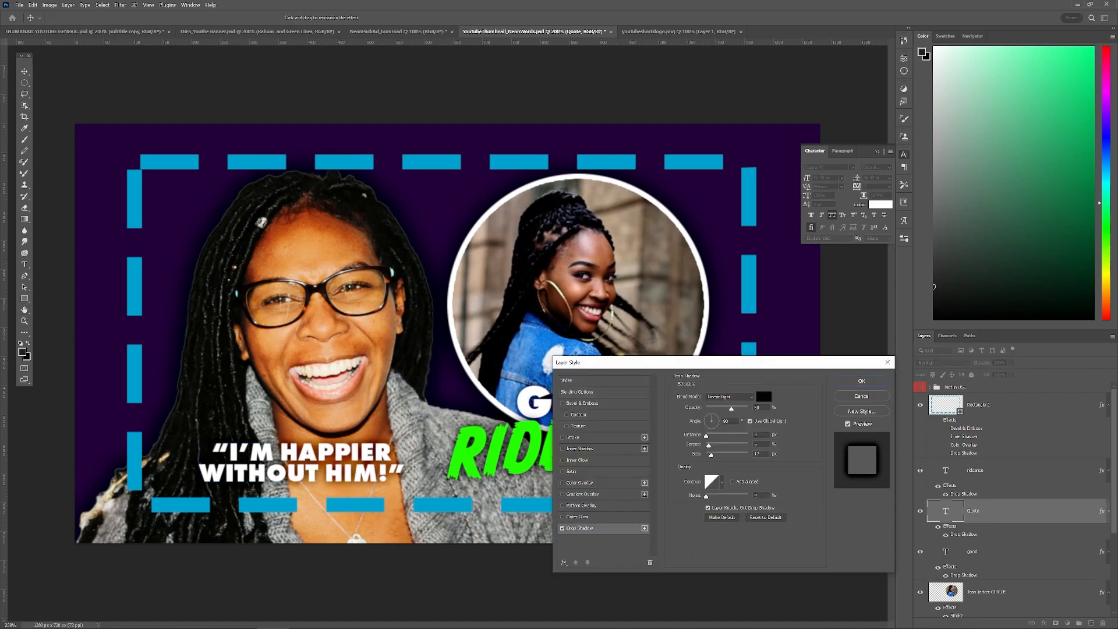
left_click(861, 381)
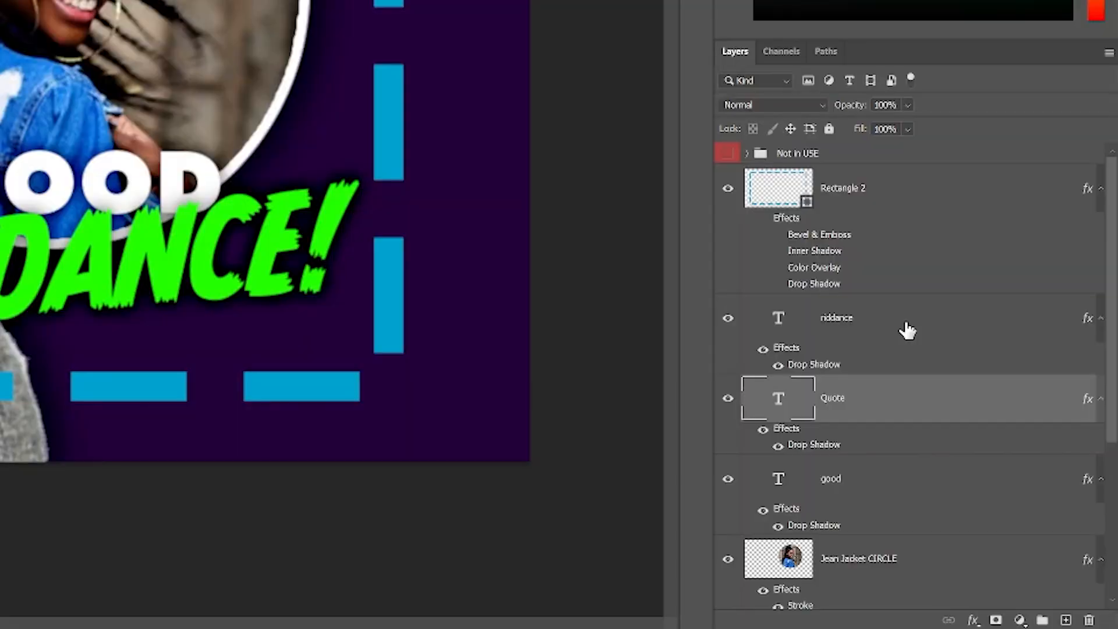
Group the riddance, Quote and good layers under the name Text, and collapse the effects list of Rectangle 2.
left_click(907, 330)
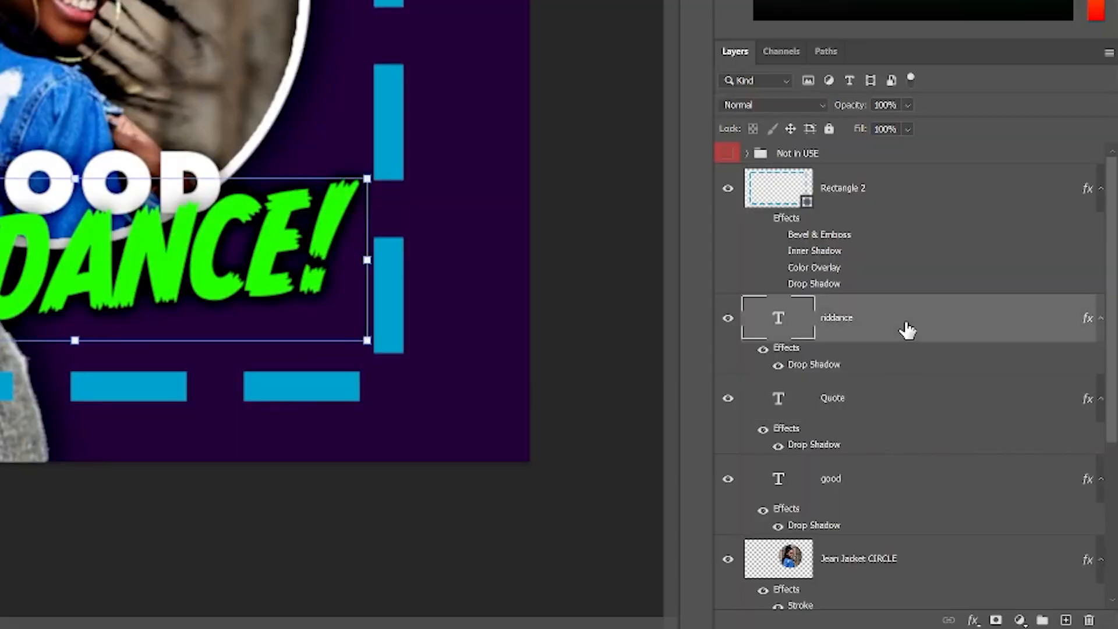
left_click(877, 397, "shift")
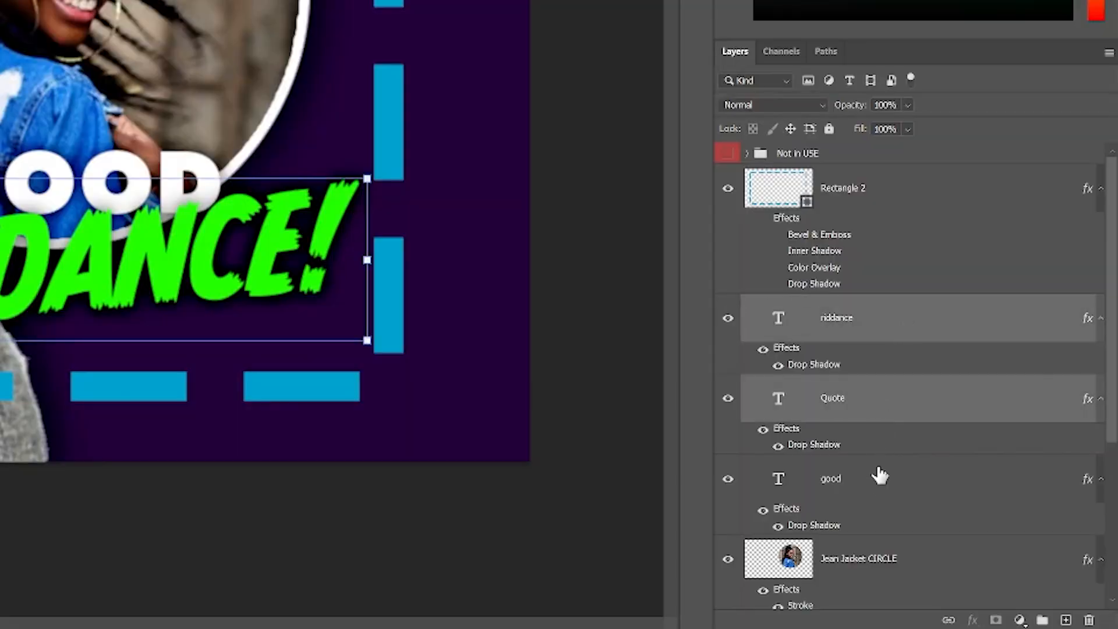
left_click(879, 495, "shift")
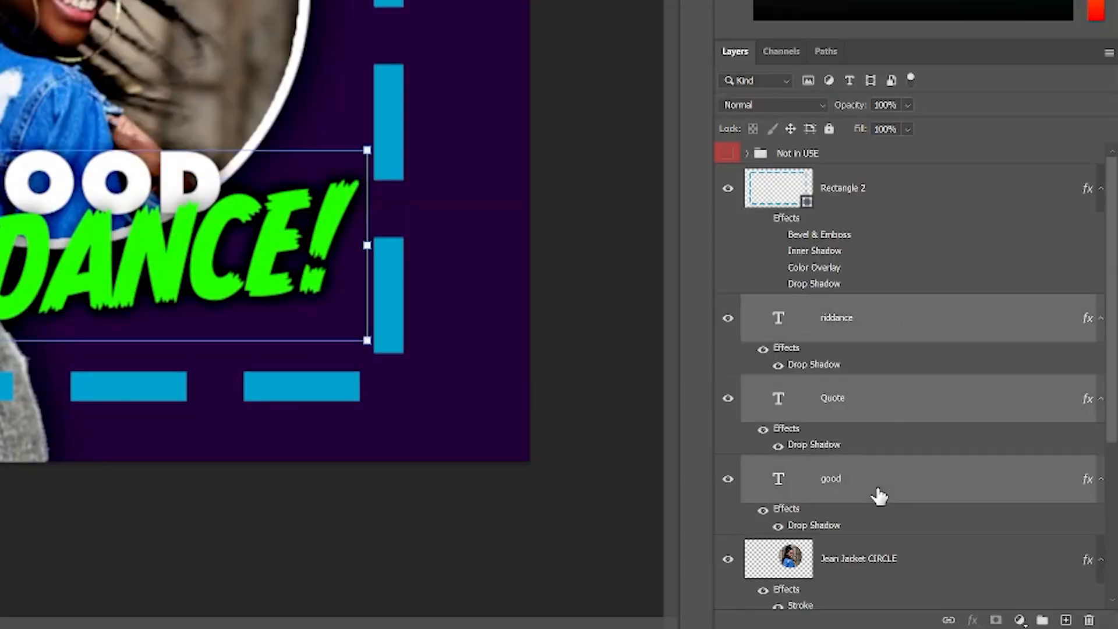
left_click(1043, 620)
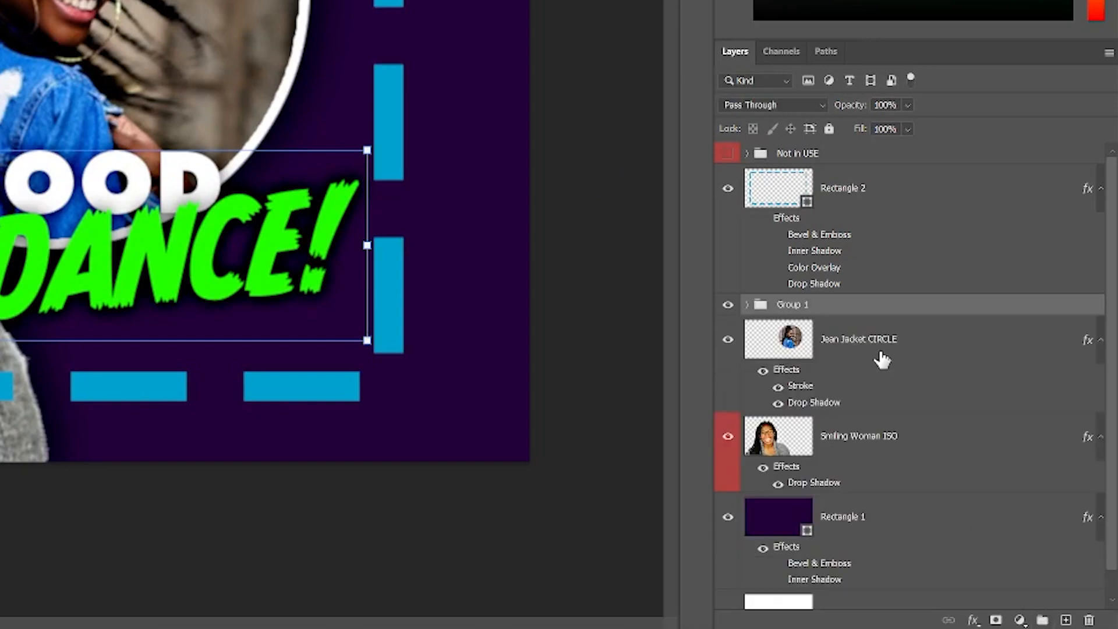
double_click(789, 305)
type("Text")
left_click(1034, 201)
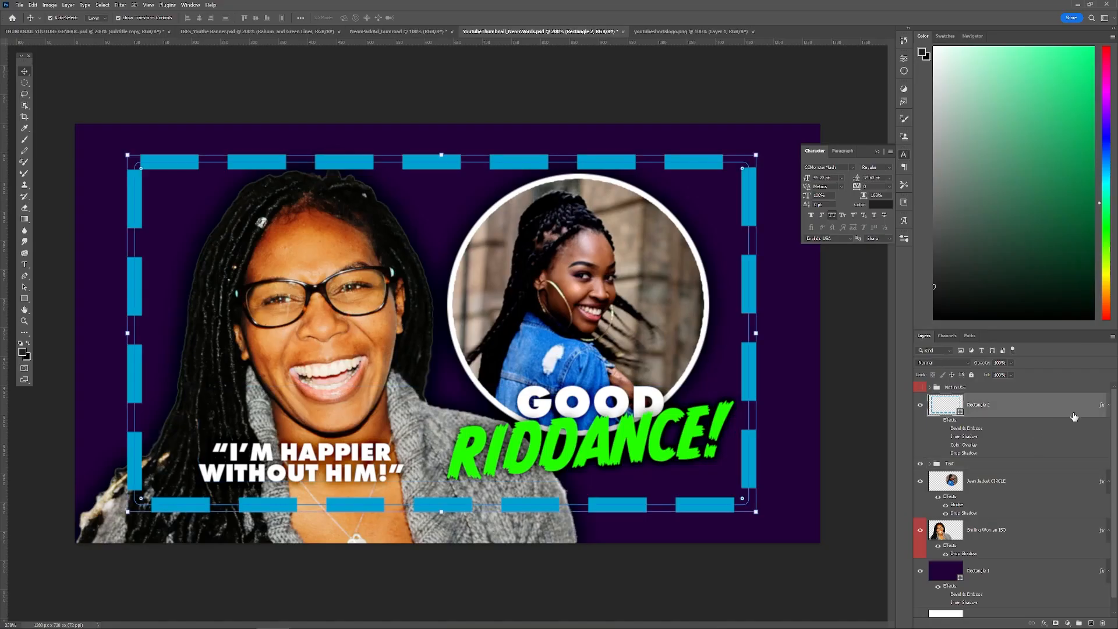
left_click(1109, 406)
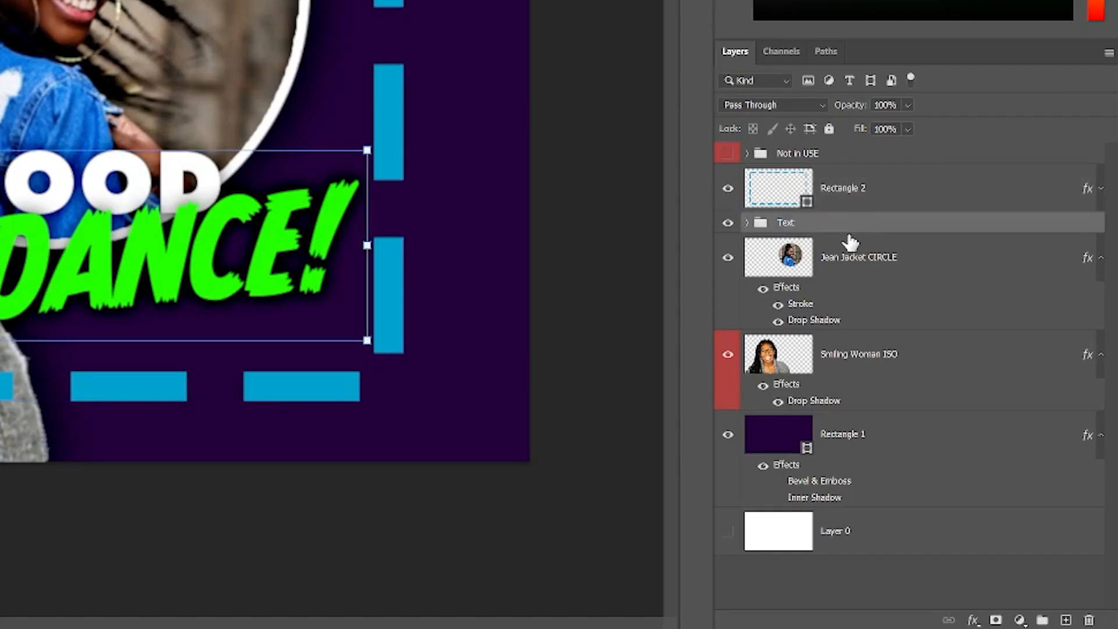
Group the Jean Jacket CIRCLE and Smiling Woman ISO layers and name the group Photos.
left_click(981, 434)
left_click(872, 354, "shift")
left_click(1042, 620)
double_click(786, 244)
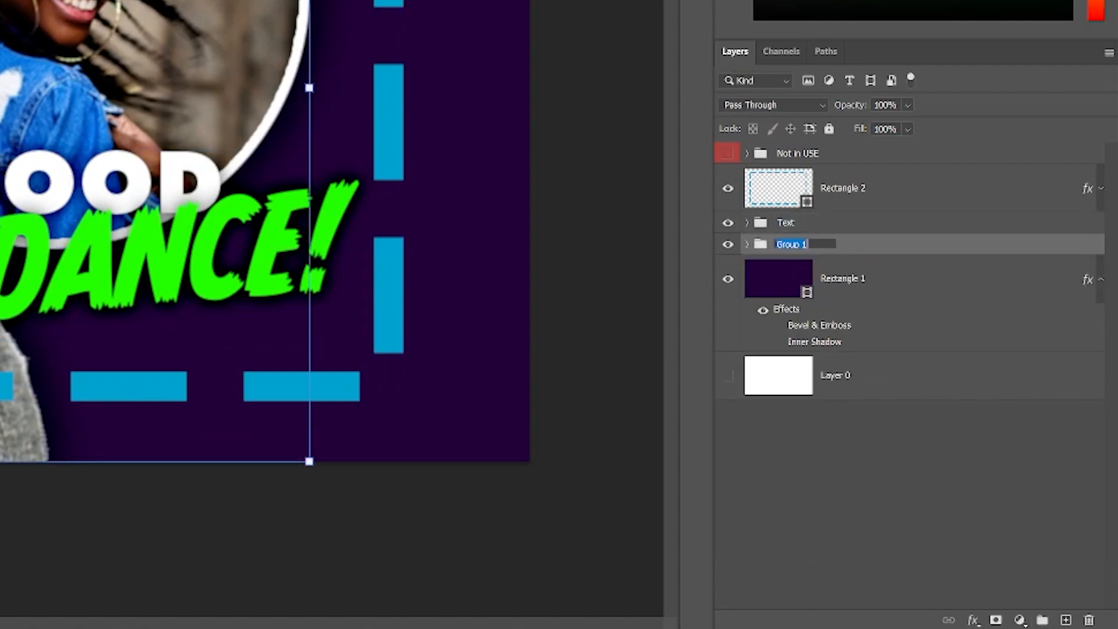
type("Photos")
key("Tab")
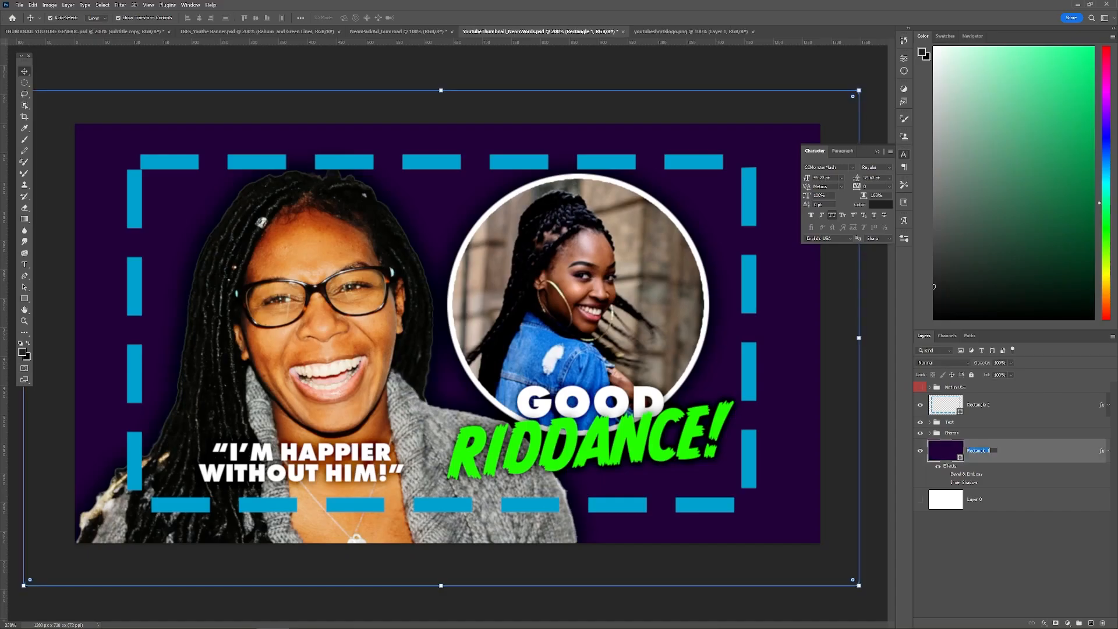
Rename the purple Rectangle 1 layer as Background and lock it completely.
type("Backgro")
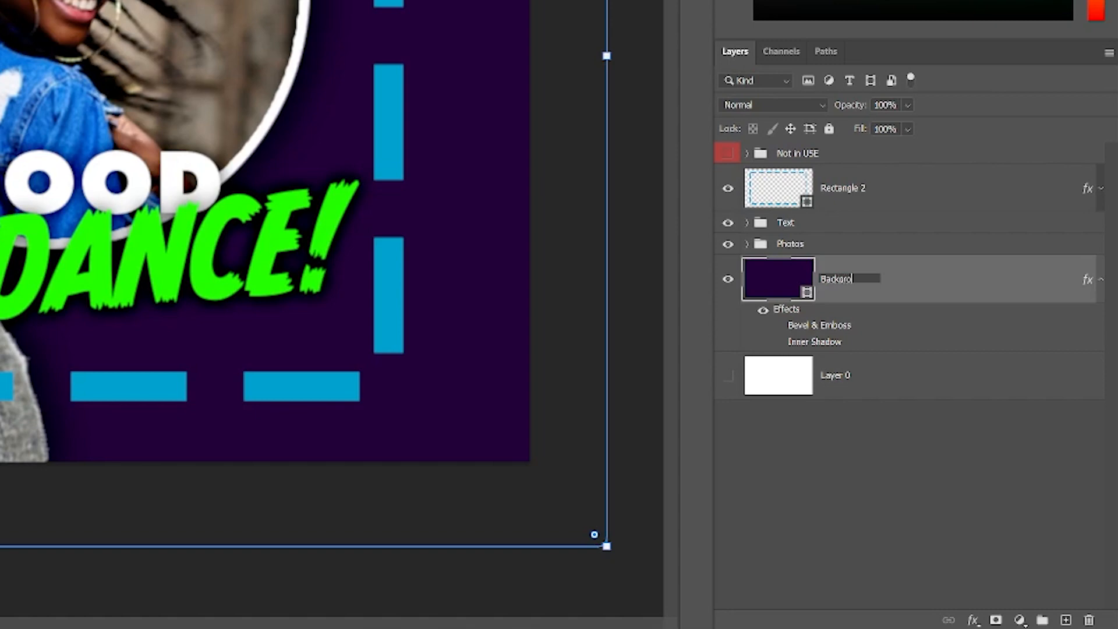
type("und")
left_click(883, 403)
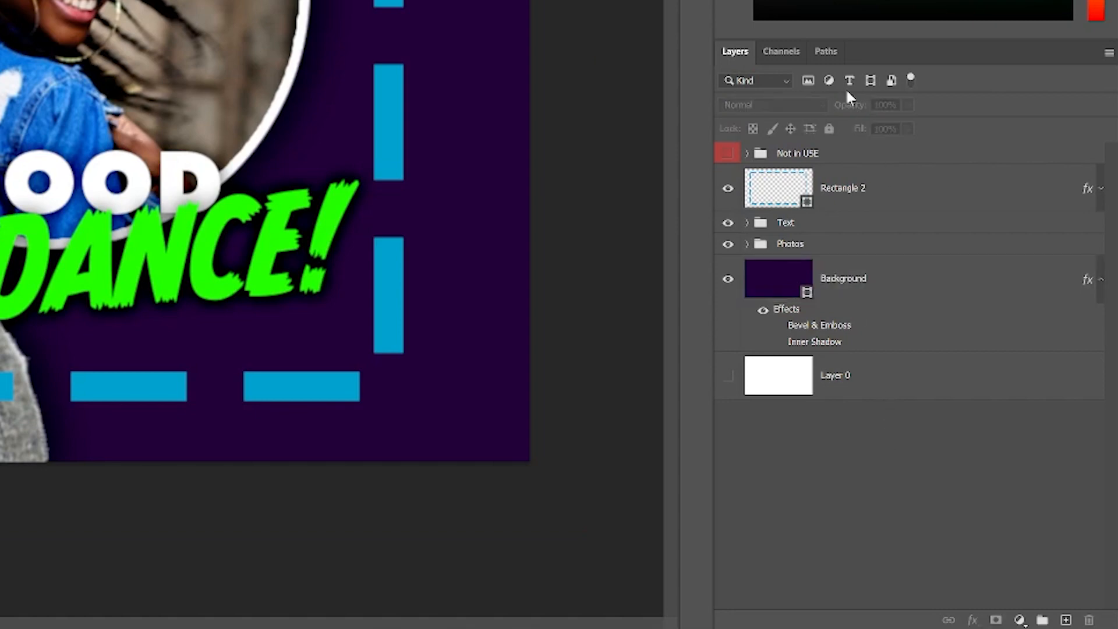
left_click(798, 280)
left_click(829, 128)
left_click(834, 471)
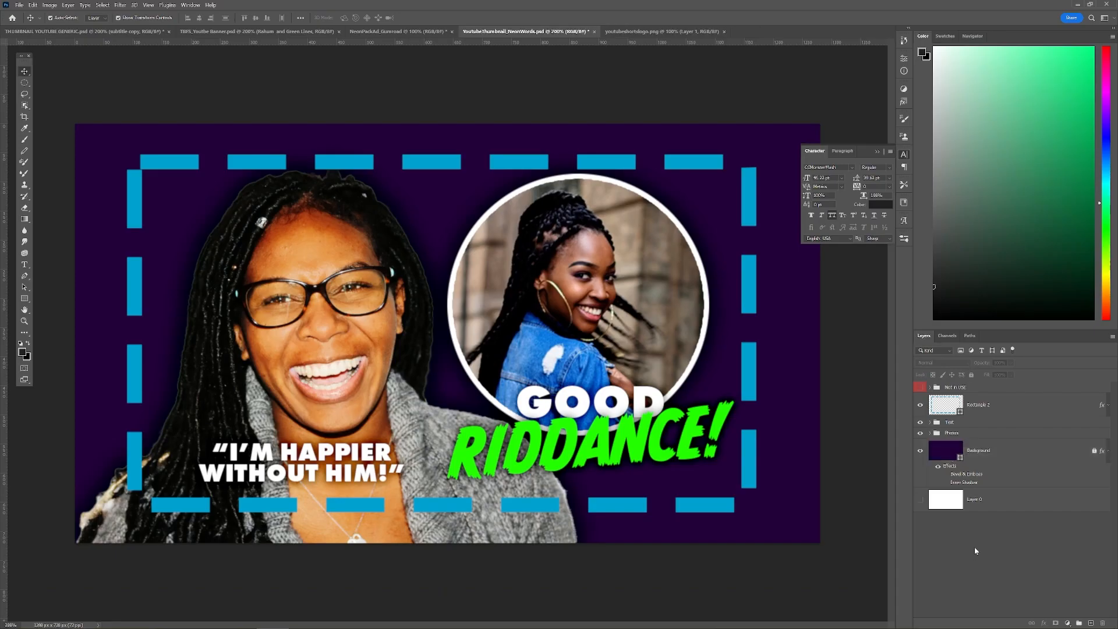
Delete the unused white Layer 0 and rename the dashed Rectangle 2 layer as Frame.
left_click(997, 508)
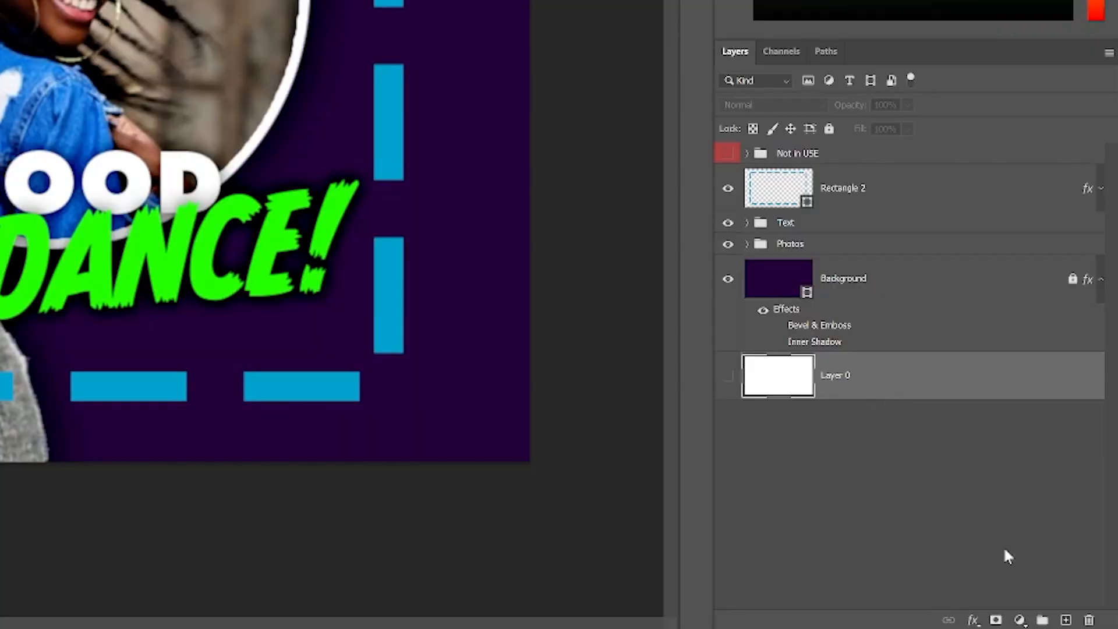
left_click(1089, 619)
left_click(849, 194)
double_click(844, 188)
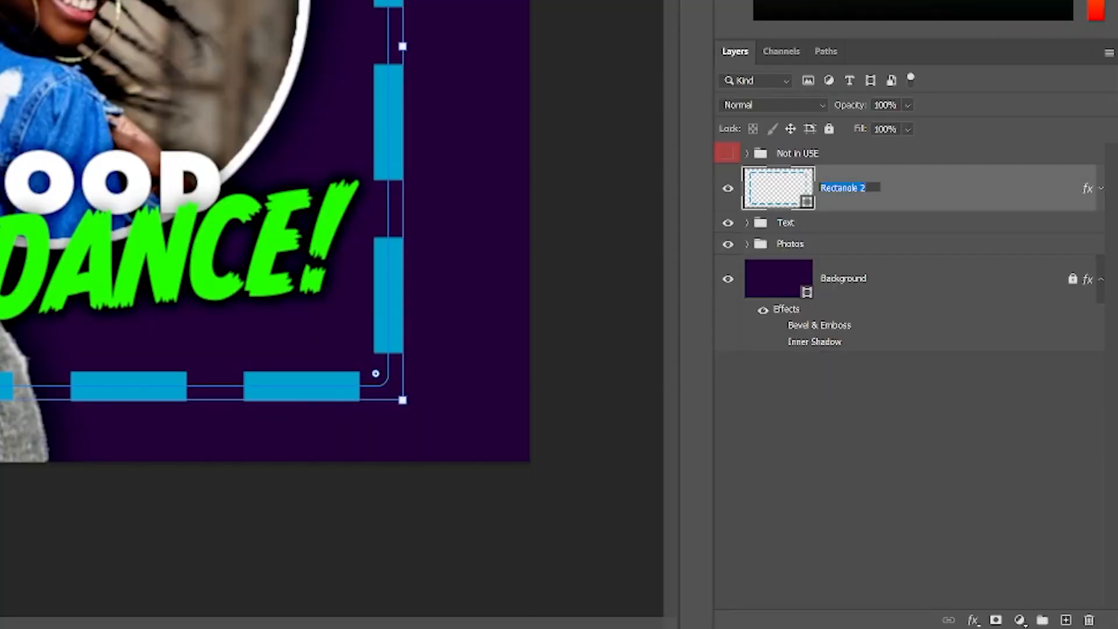
type("Frame")
key("Return")
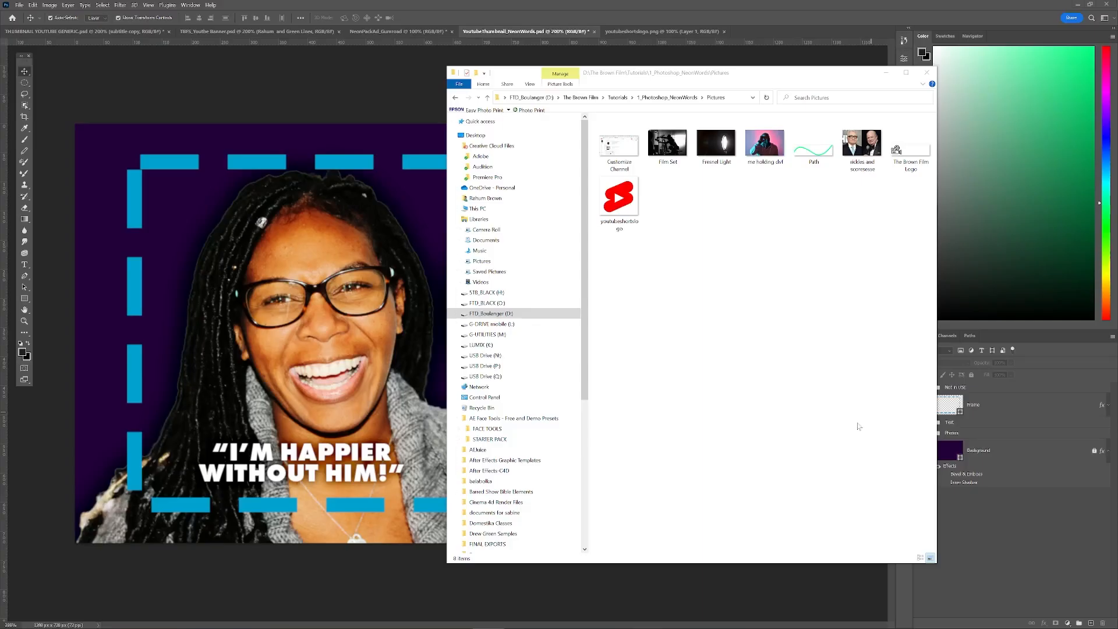
Open the youtubeshortslogo image from the Pictures folder in Adobe Photoshop 2023.
right_click(615, 200)
mouse_move(554, 369)
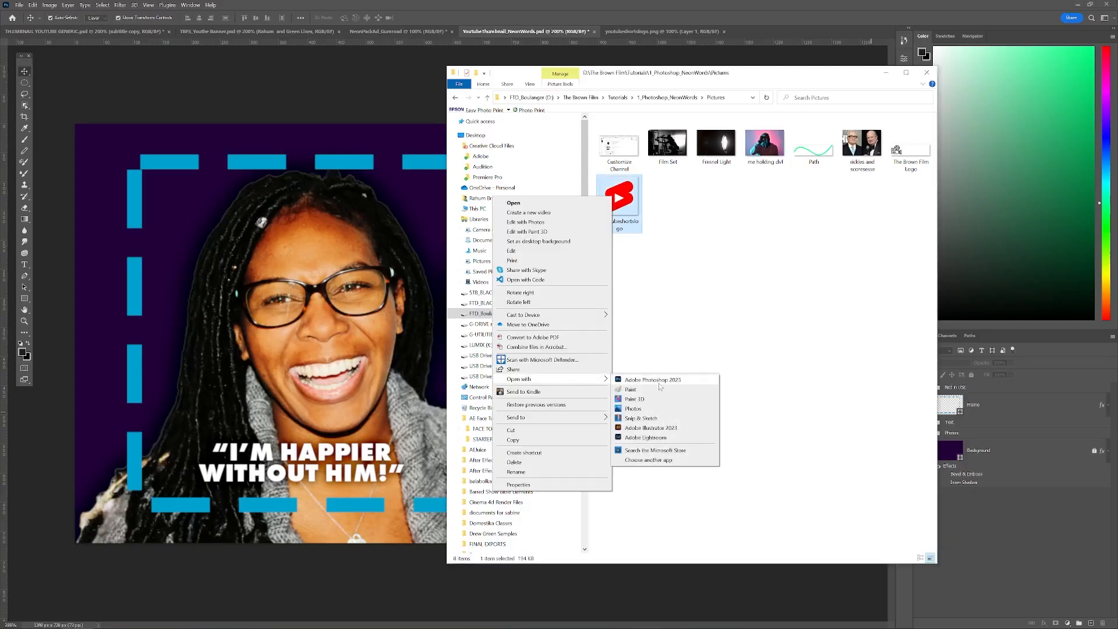
left_click(646, 380)
Duplicate the Shorts logo layer into the YoutubeThumbnail_NeonWords.psd document under the name YTShortsLogo.
right_click(970, 391)
left_click(1037, 52)
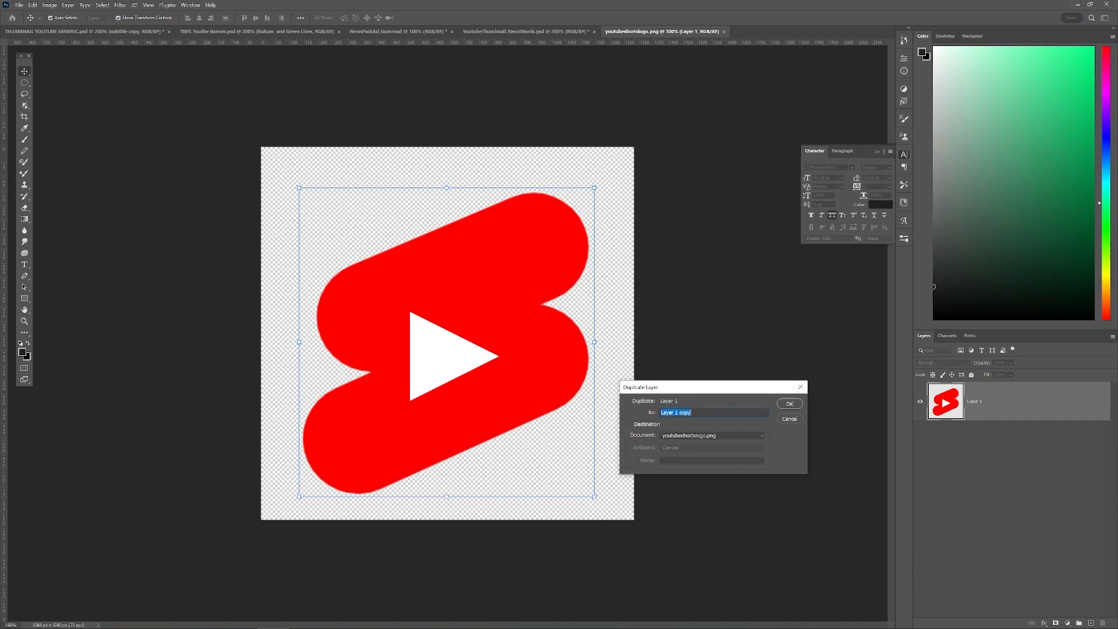
type("YTShortsLogo")
left_click(711, 435)
left_click(693, 467)
left_click(790, 403)
Switch to the YoutubeThumbnail_NeonWords.psd document and scale the Shorts logo down, placing it inside the frame's upper-left corner beside the woman's head.
left_click(233, 32)
left_click(397, 32)
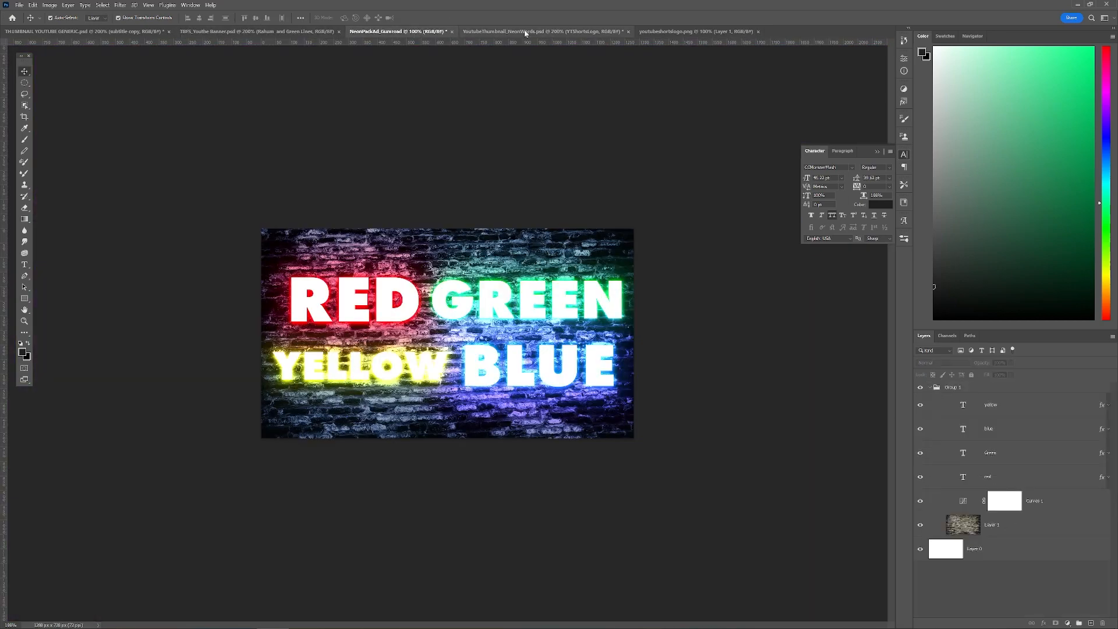
left_click(541, 31)
left_click_drag(149, 204, 354, 383)
left_click_drag(564, 504, 355, 212)
left_click_drag(533, 534, 244, 238)
left_click_drag(219, 192, 232, 254)
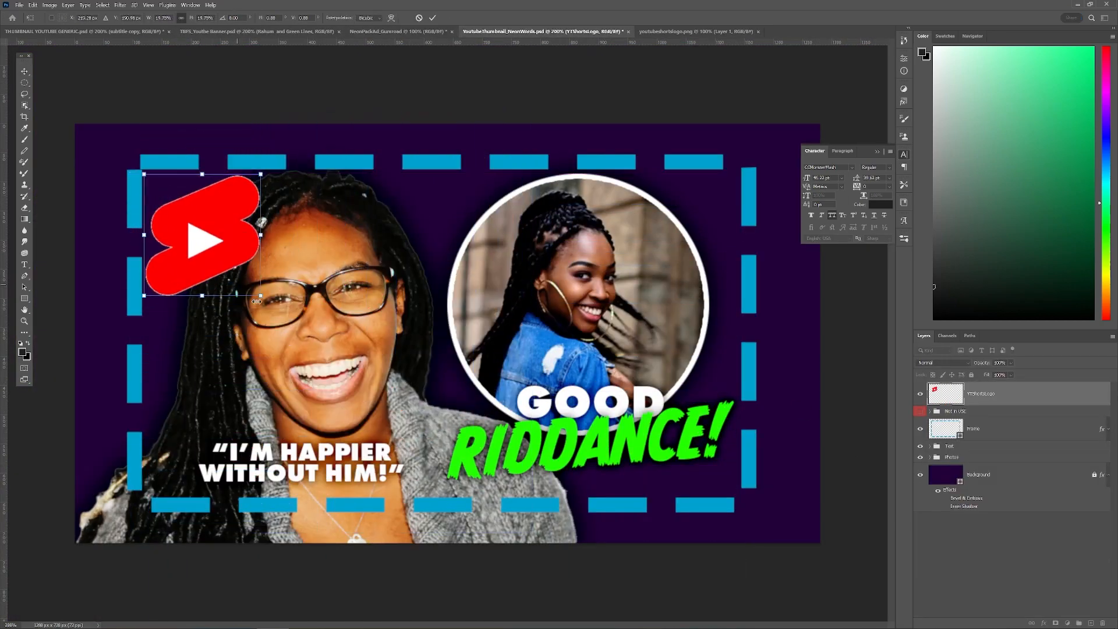
left_click_drag(261, 297, 240, 274)
left_click_drag(223, 235, 239, 254)
left_click_drag(266, 194, 259, 188)
key("Return")
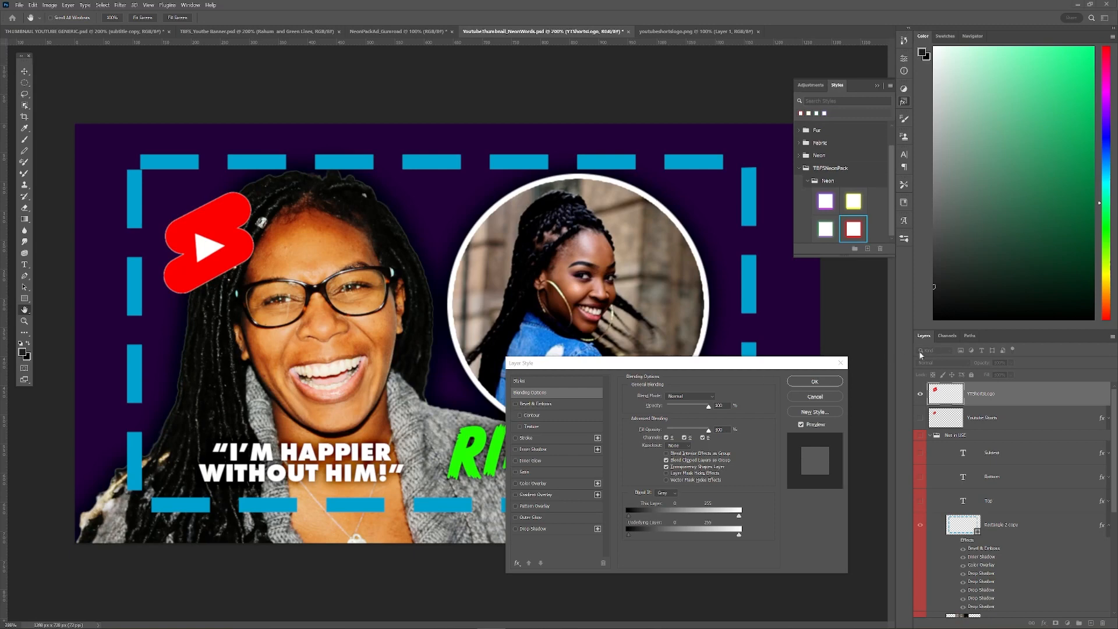
Open the layer style settings of the YTShortsLogo layer and delete the Stroke and Satin effects from the effects list.
left_click(840, 363)
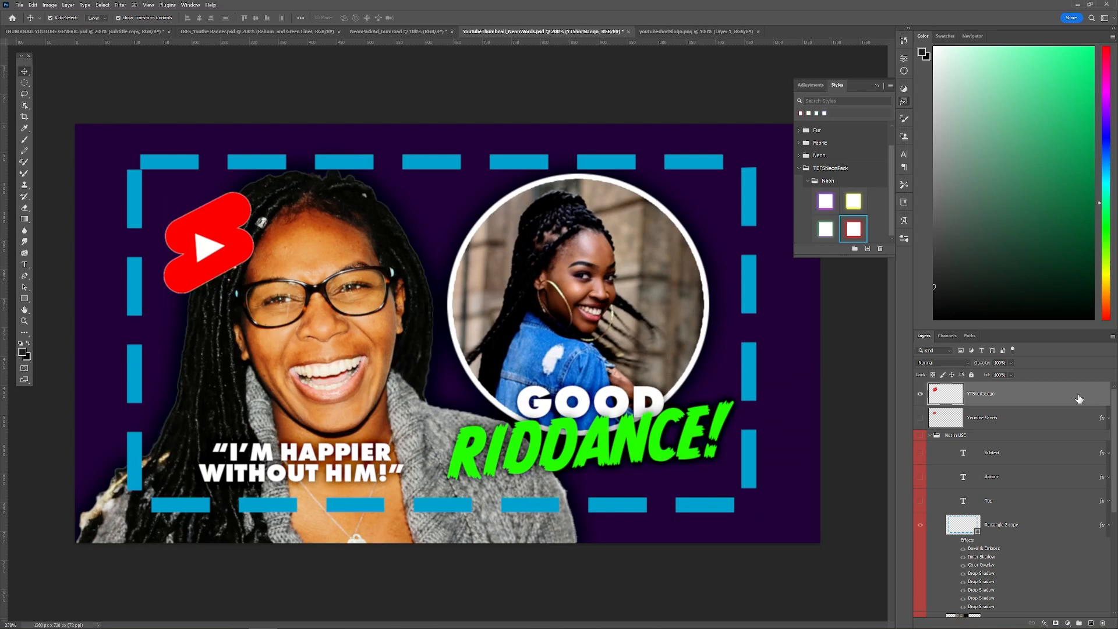
double_click(1042, 177)
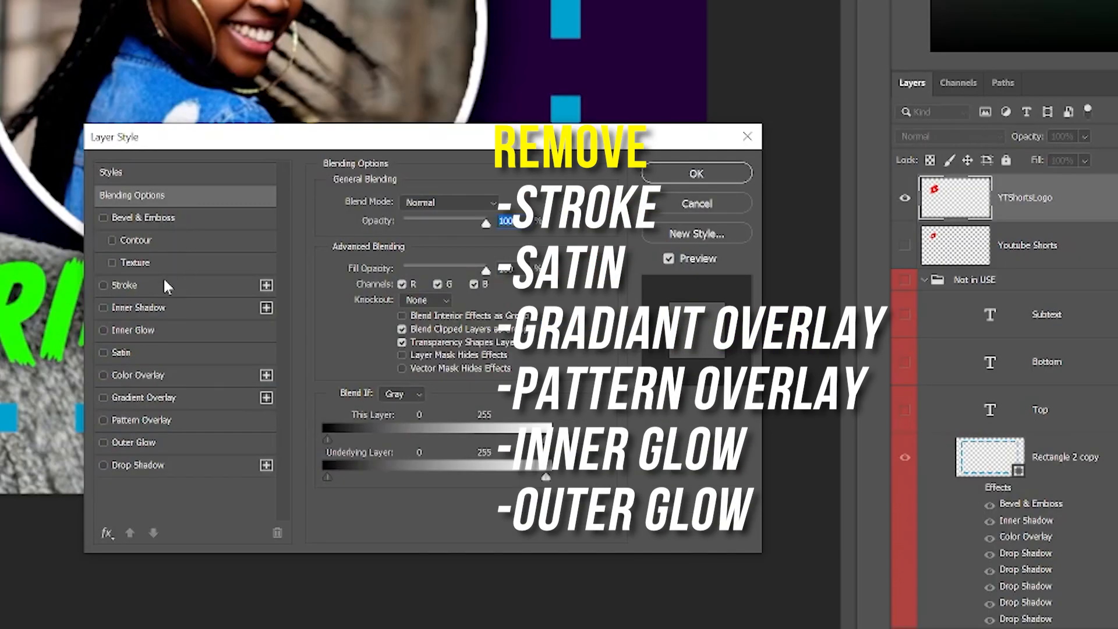
left_click(165, 284)
left_click(277, 533)
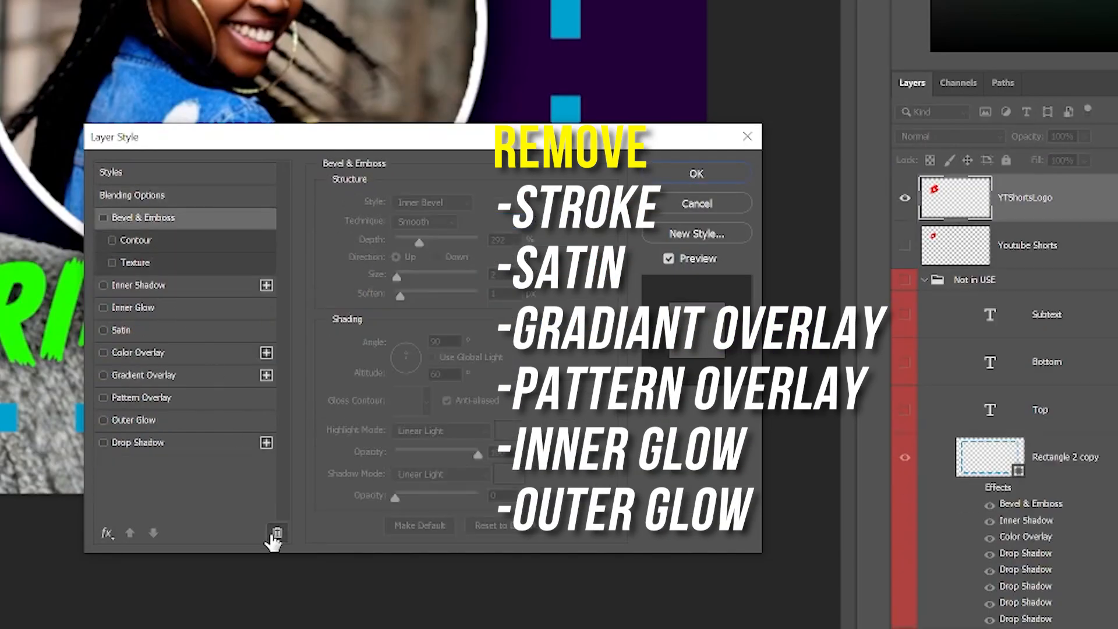
left_click(186, 329)
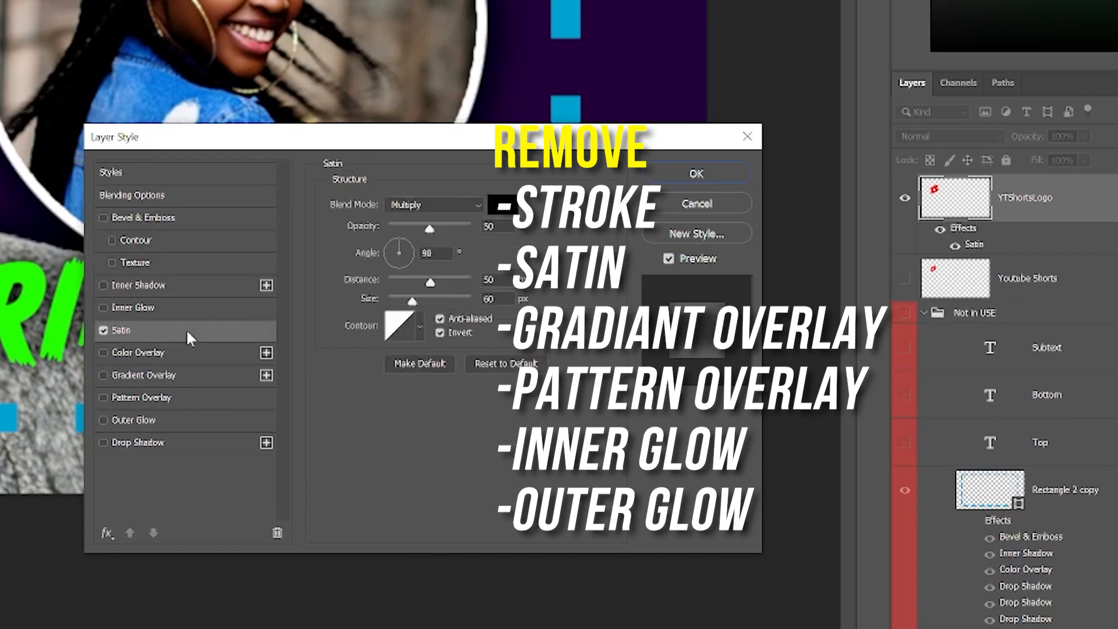
left_click(277, 533)
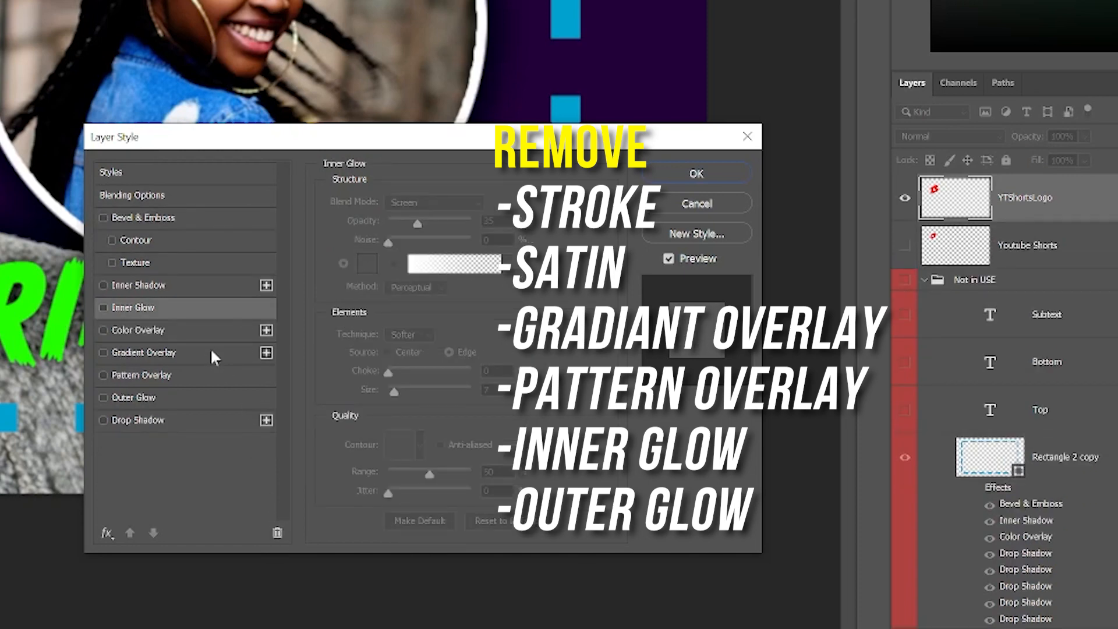
Delete the Gradient Overlay, Pattern Overlay, Inner Glow and Outer Glow entries from the logo's effects list.
left_click(211, 350)
left_click(277, 532)
left_click(208, 352)
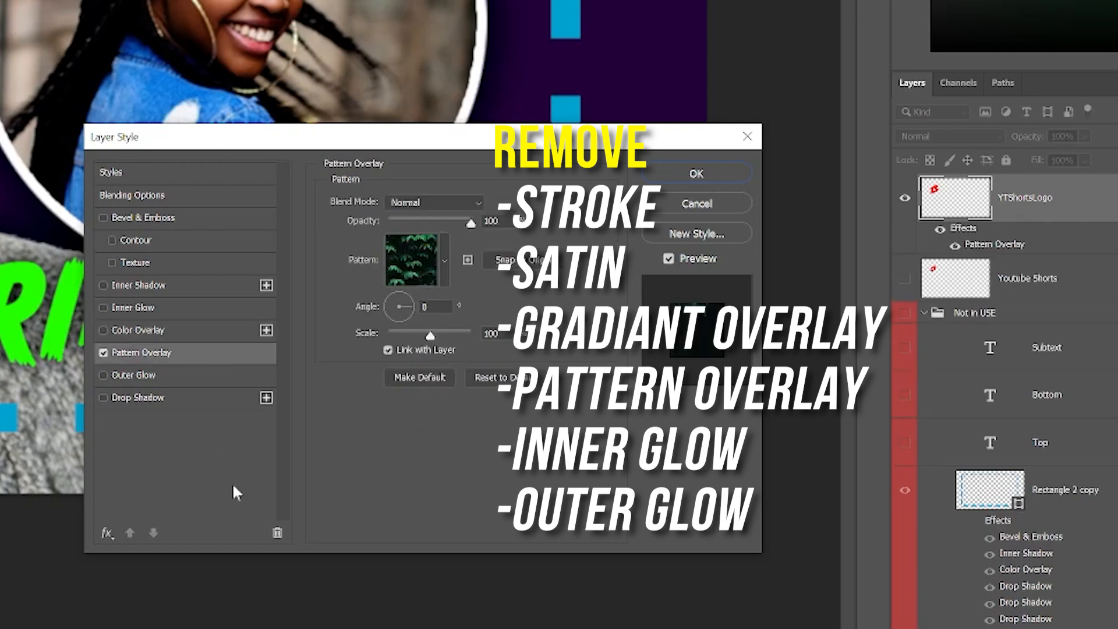
left_click(277, 533)
left_click(191, 352)
left_click(275, 534)
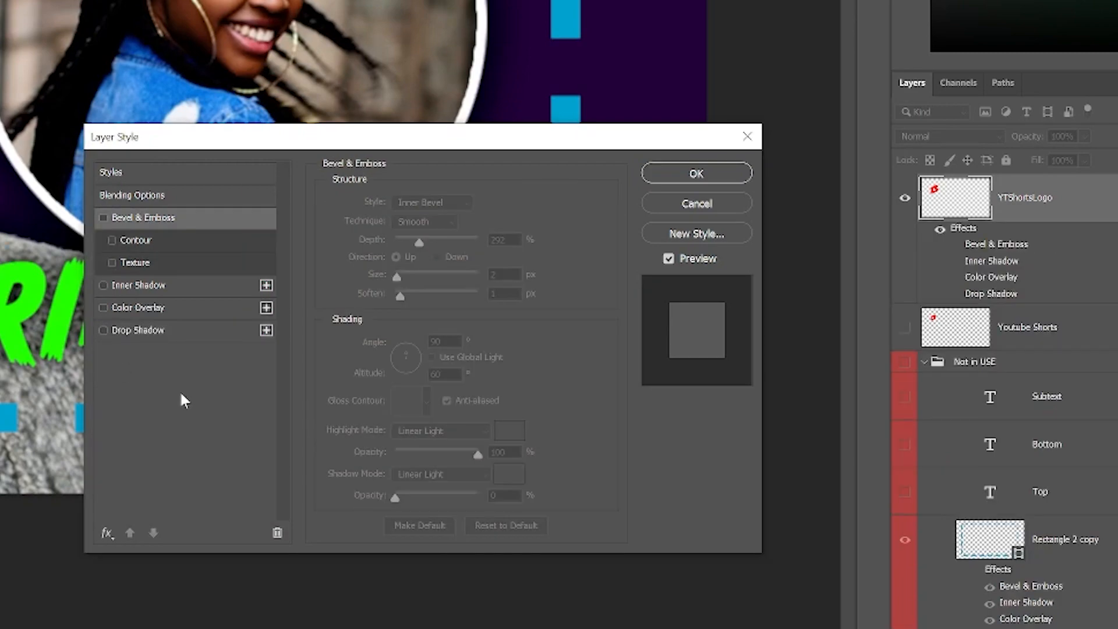
Enable Bevel & Emboss, Inner Shadow and Color Overlay on the logo, with white (ffffff) as the overlay color.
left_click(103, 217)
left_click(103, 285)
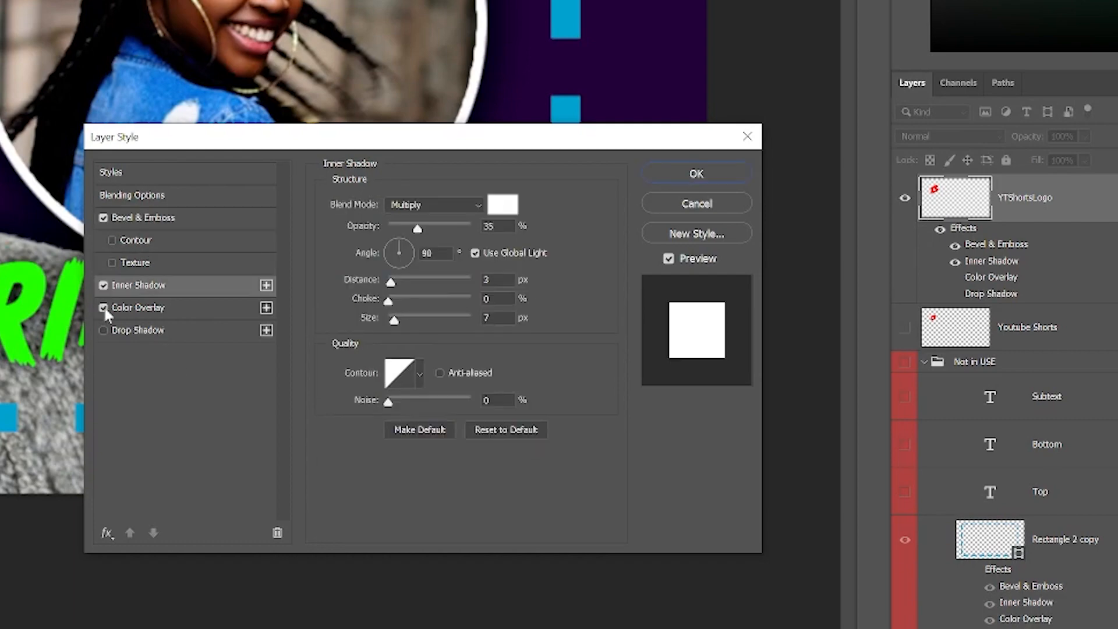
left_click(149, 308)
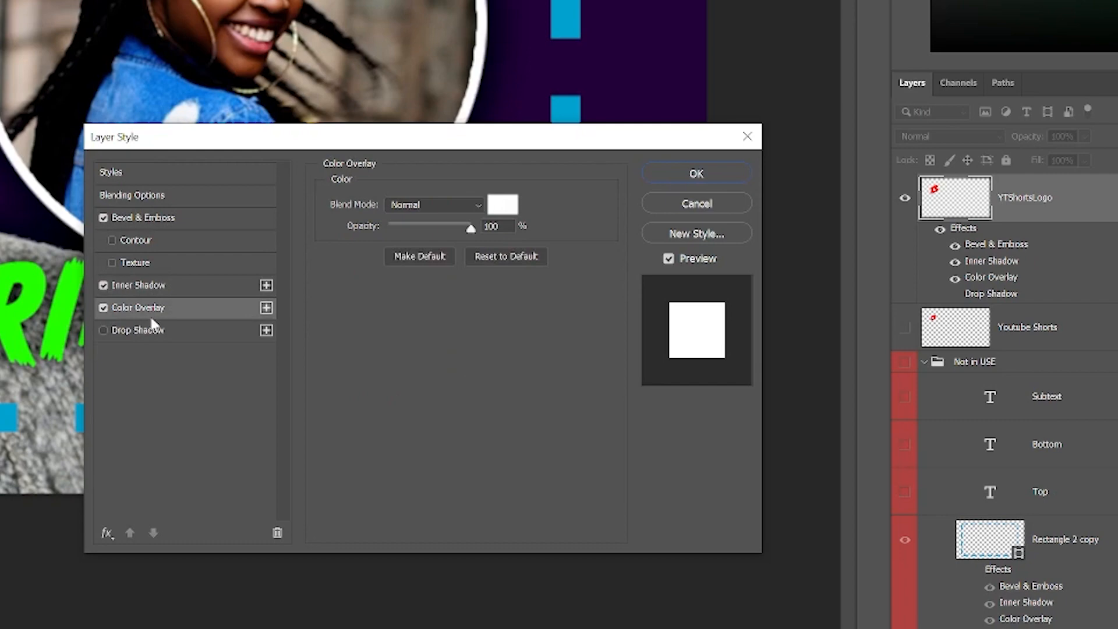
left_click(503, 206)
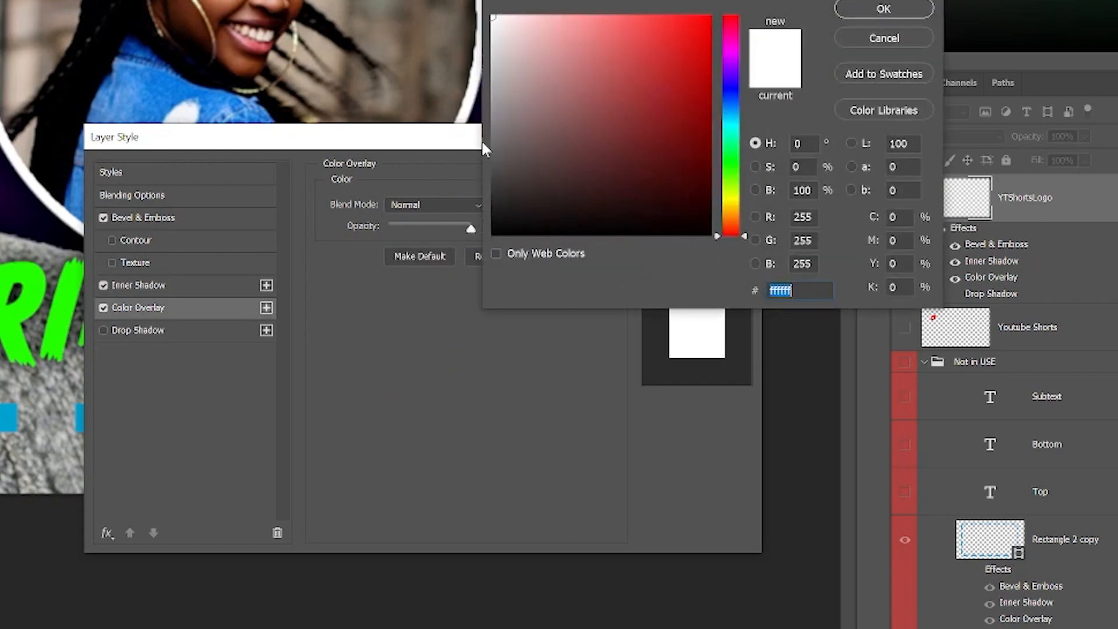
left_click_drag(493, 146, 492, 17)
key("Return")
Enable Drop Shadow on the logo and add further Drop Shadow entries until five are stacked.
left_click(103, 330)
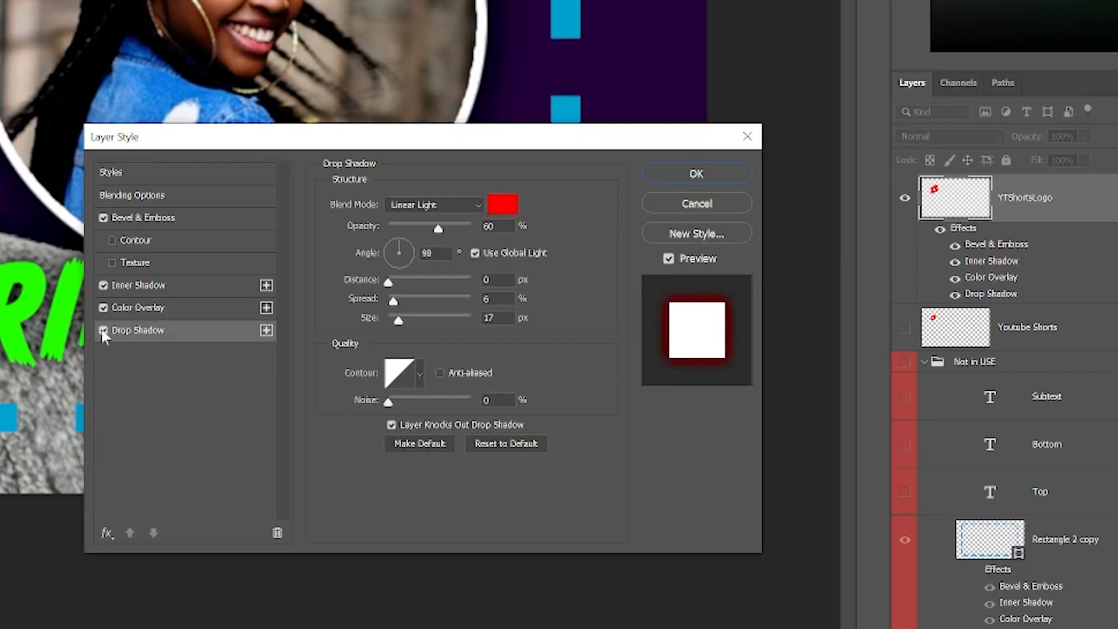
left_click(266, 330)
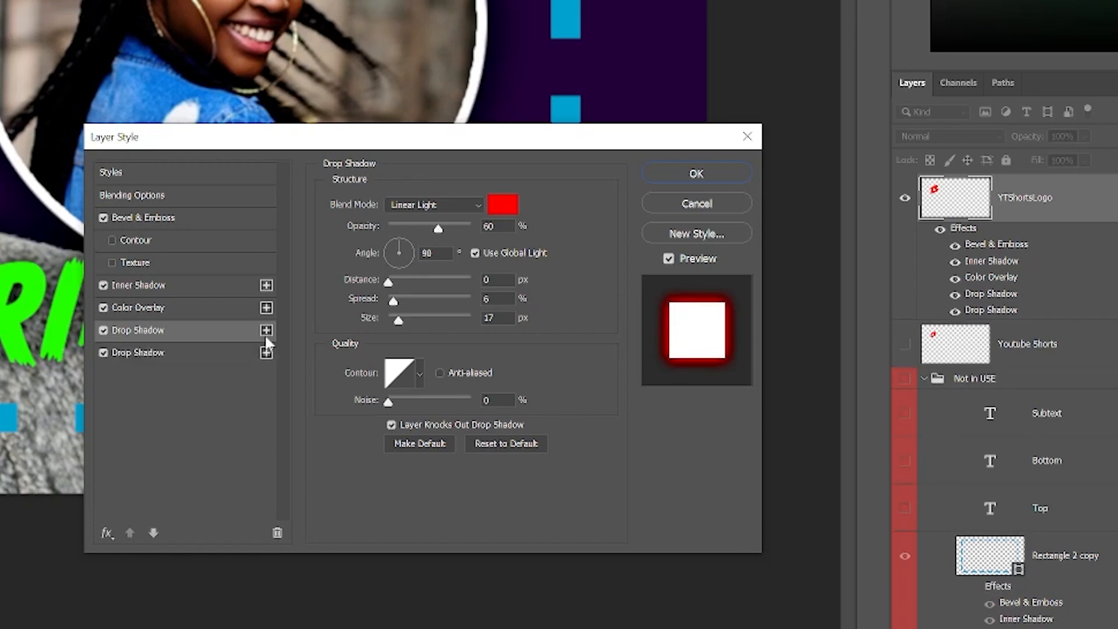
left_click(266, 352)
left_click(266, 375)
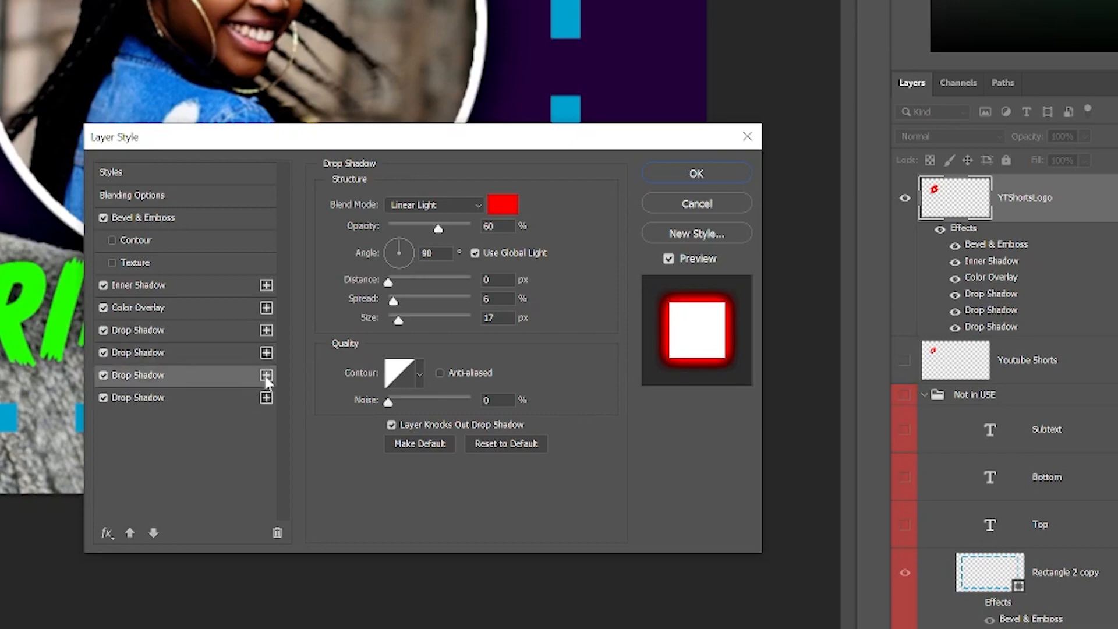
left_click(266, 398)
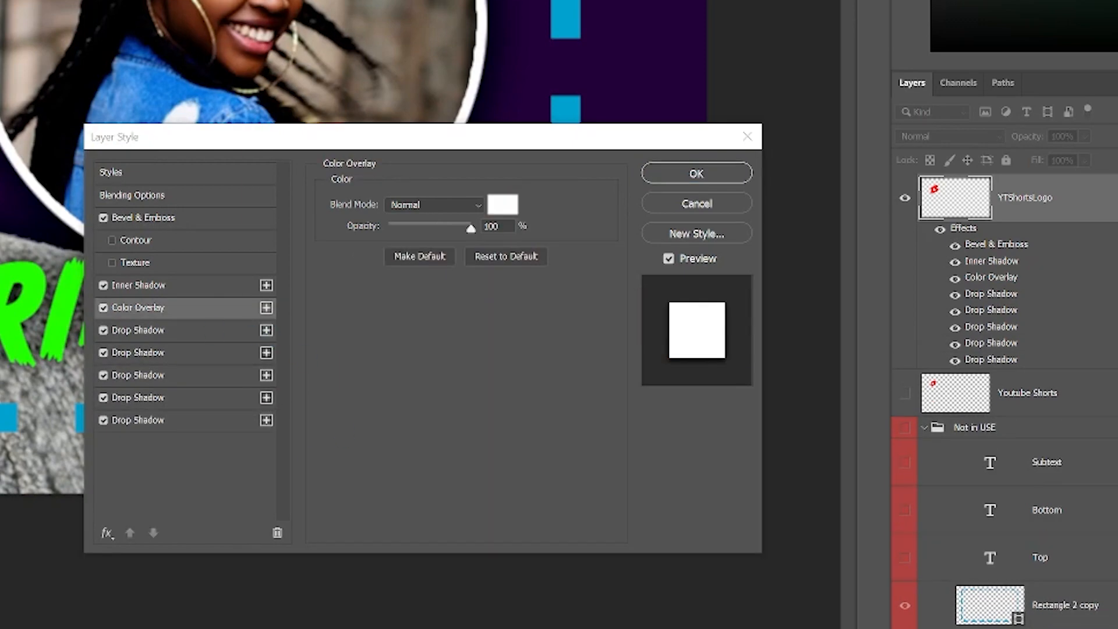
Choose a new blend mode for the uppermost Drop Shadow in the logo's effects list.
left_click(201, 338)
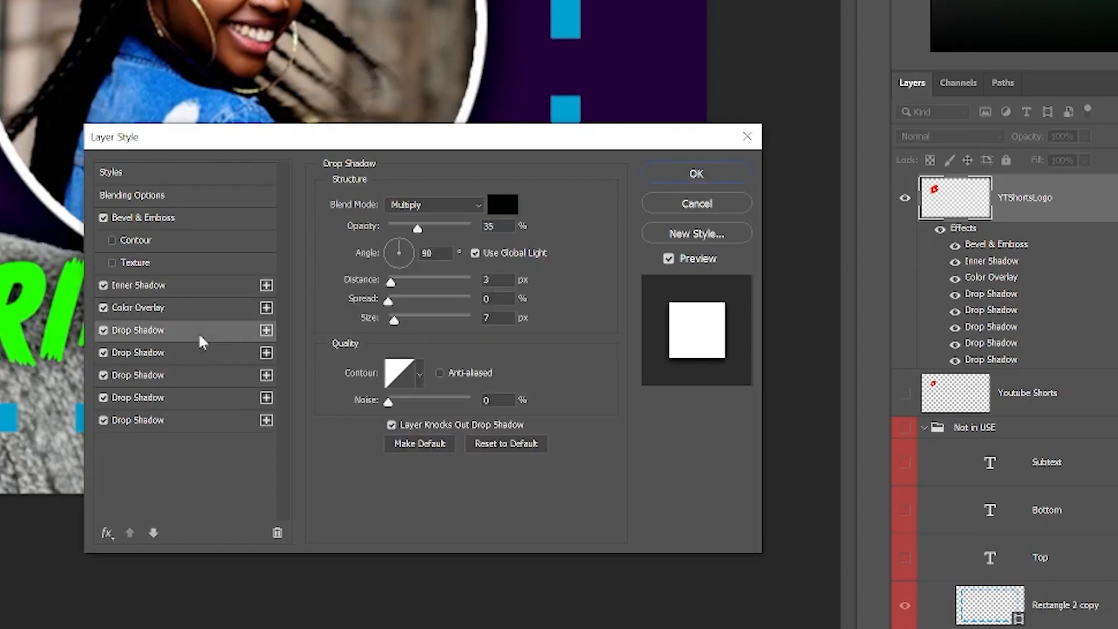
left_click(434, 204)
left_click(437, 469)
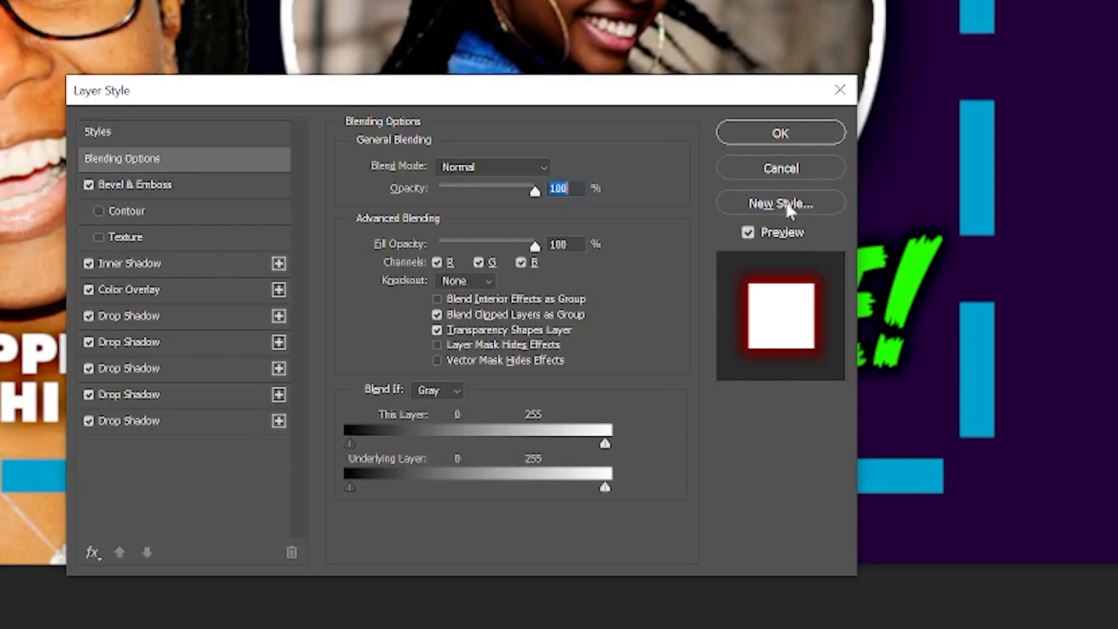
Save the logo's layer effects as a new style named Neon_Red and add it to the current library.
left_click(670, 386)
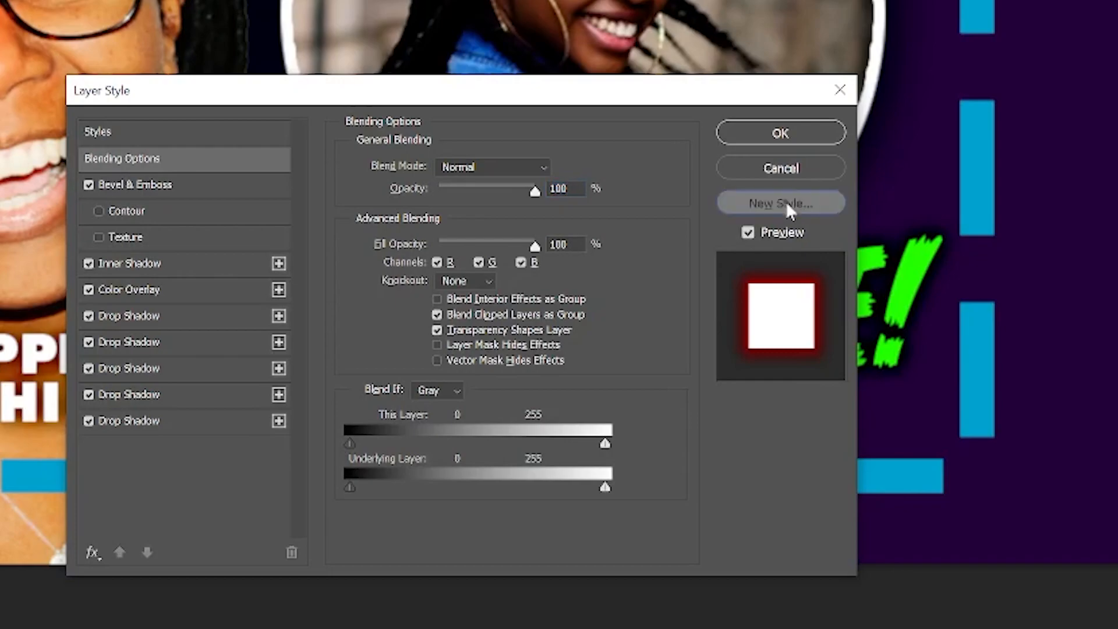
type("Neon_Red")
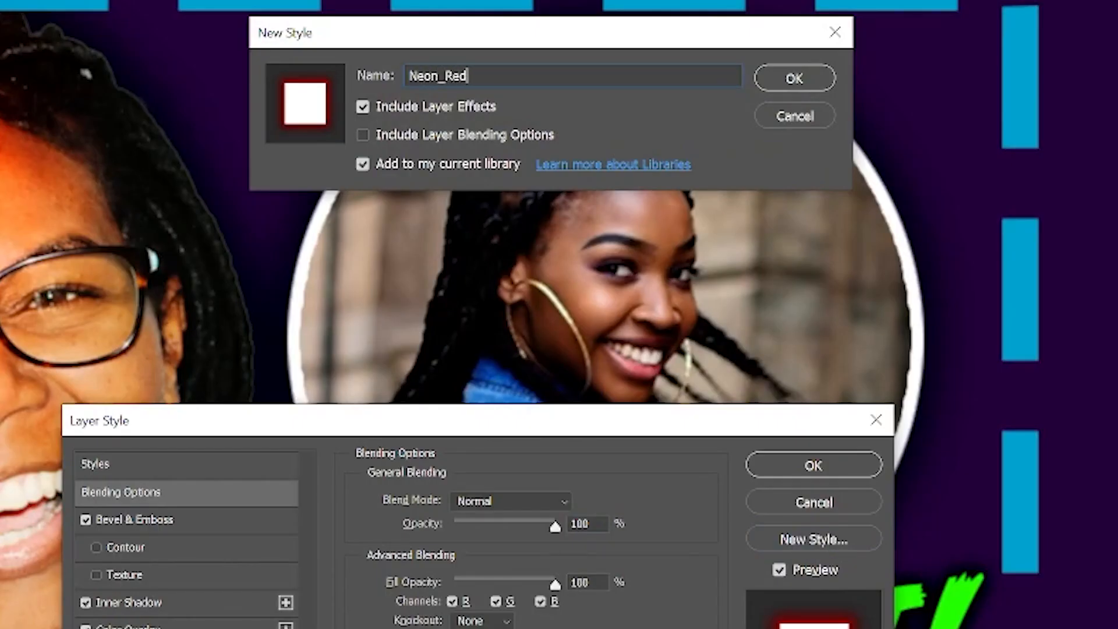
left_click(794, 77)
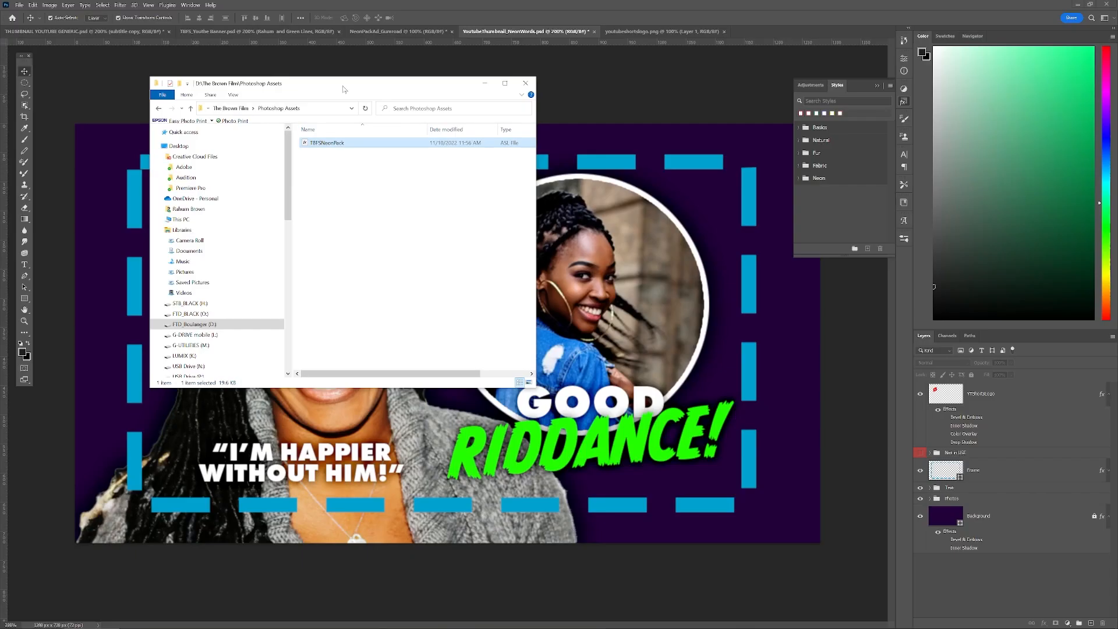
Load the TBFSNeonPack style file from the Photoshop Assets folder and apply its yellow neon style to Frame and red neon style to YTShortsLogo.
left_click(335, 186)
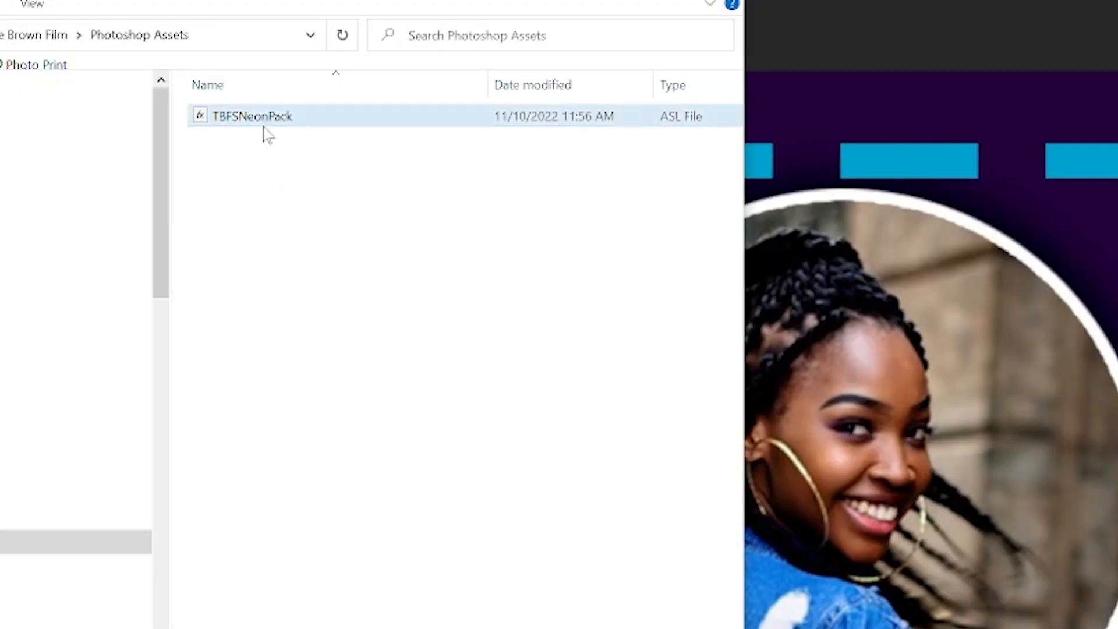
left_click(334, 145)
left_click_drag(342, 151, 646, 423)
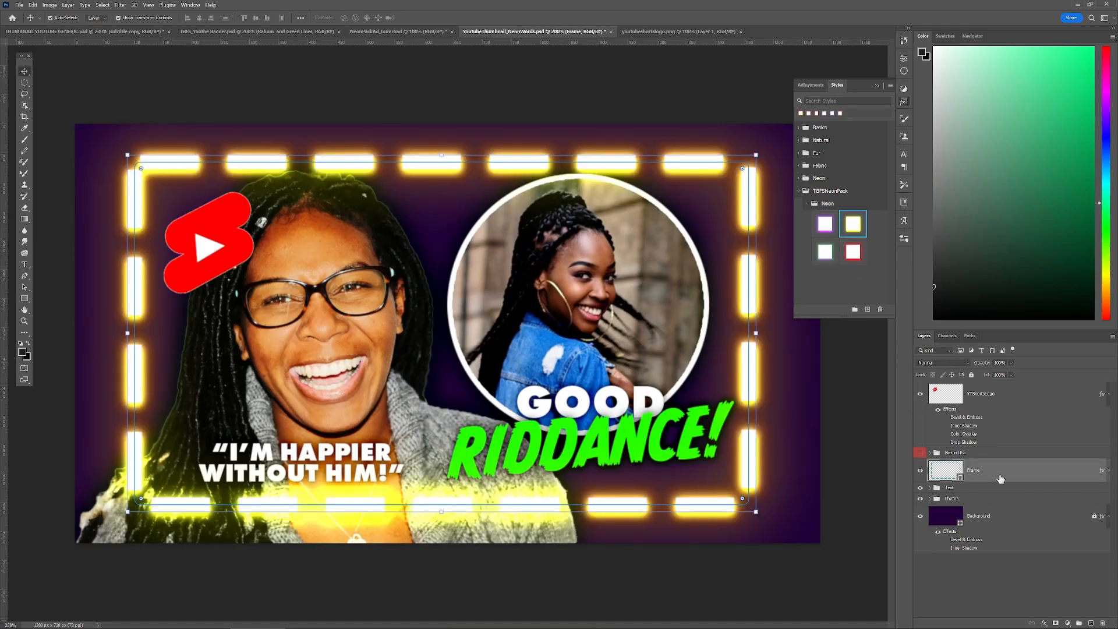
left_click_drag(853, 255, 917, 388)
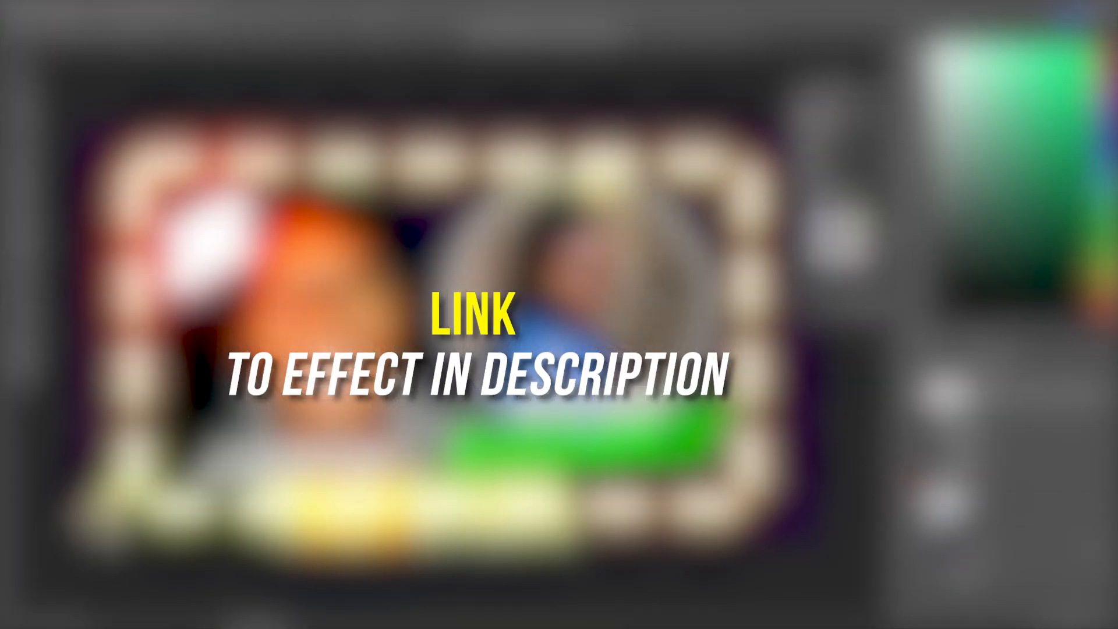